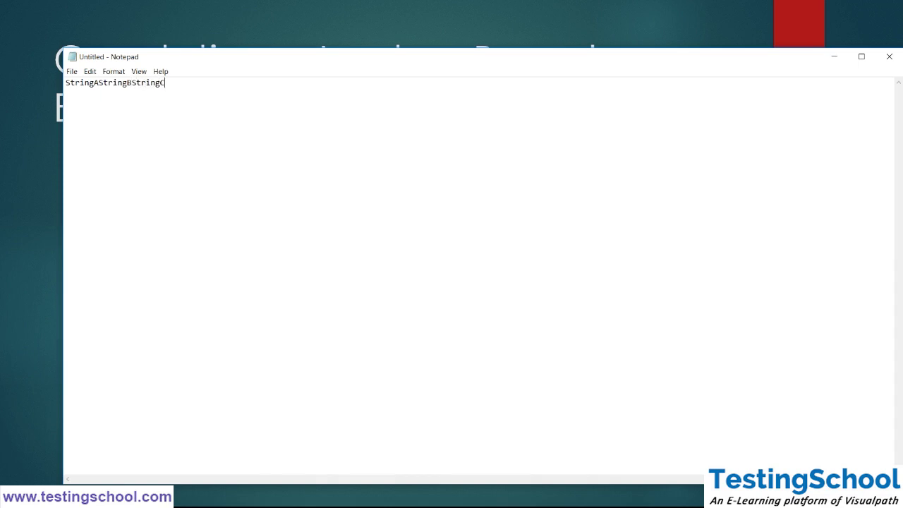
# Highlight StringB in the sample string, and add the line "LeftBoun - StringA" beneath it after a blank line
pyautogui.click(100, 83)
pyautogui.keyDown('shift'); pyautogui.click(131, 83); pyautogui.keyUp('shift')
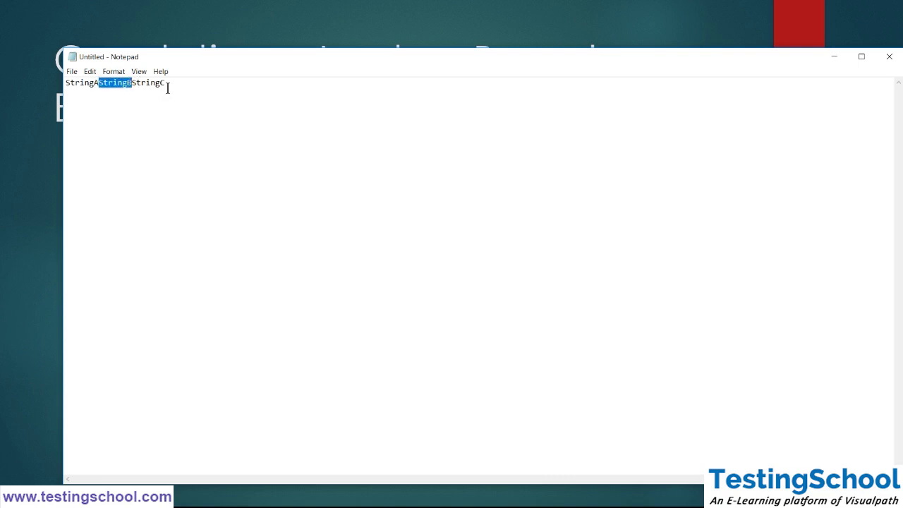
pyautogui.click(168, 88)
pyautogui.press('Return')
pyautogui.press('Return')
pyautogui.write('LeftBour')
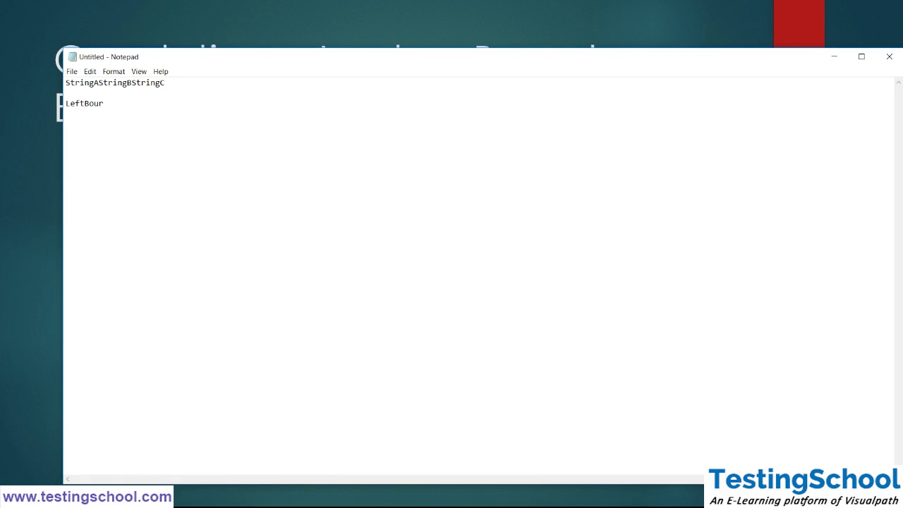
pyautogui.press('BackSpace')
pyautogui.write('n - StringA')
# Add a line reading "RightBon - StringC" directly under the left boundary note
pyautogui.press('Return')
pyautogui.write('RightBon - StringB')
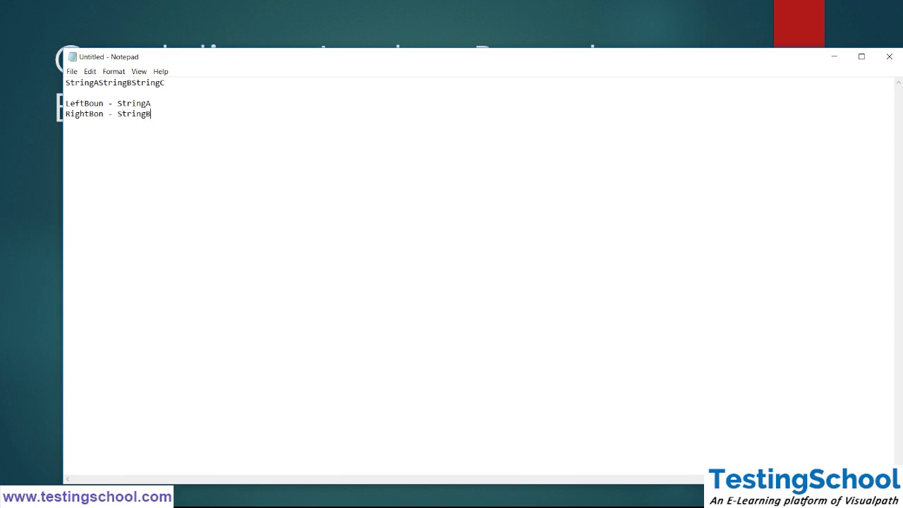
pyautogui.press('BackSpace')
pyautogui.write('c')
pyautogui.press('BackSpace')
pyautogui.write('C')
pyautogui.press('Return')
pyautogui.press('Return')
# Highlight only StringB between StringA and StringC in the sample string
pyautogui.click(98, 84)
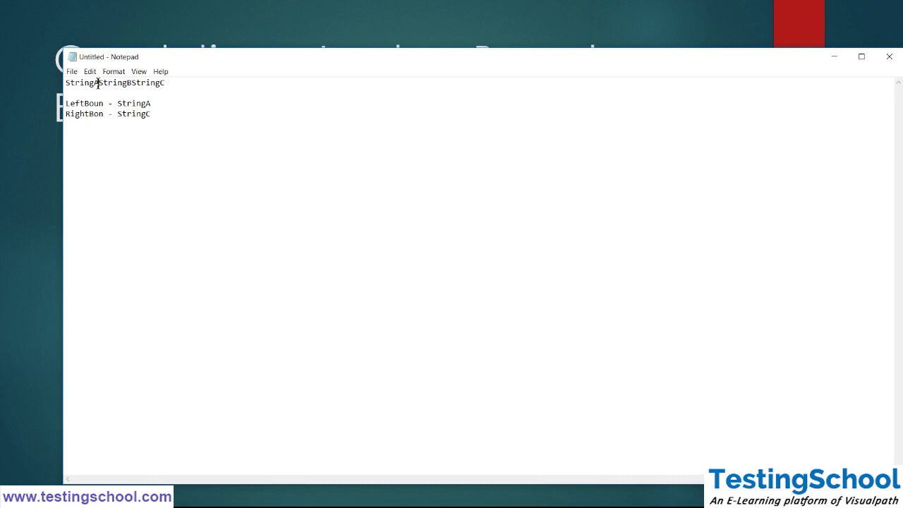
pyautogui.keyDown('shift'); pyautogui.click(134, 85); pyautogui.keyUp('shift')
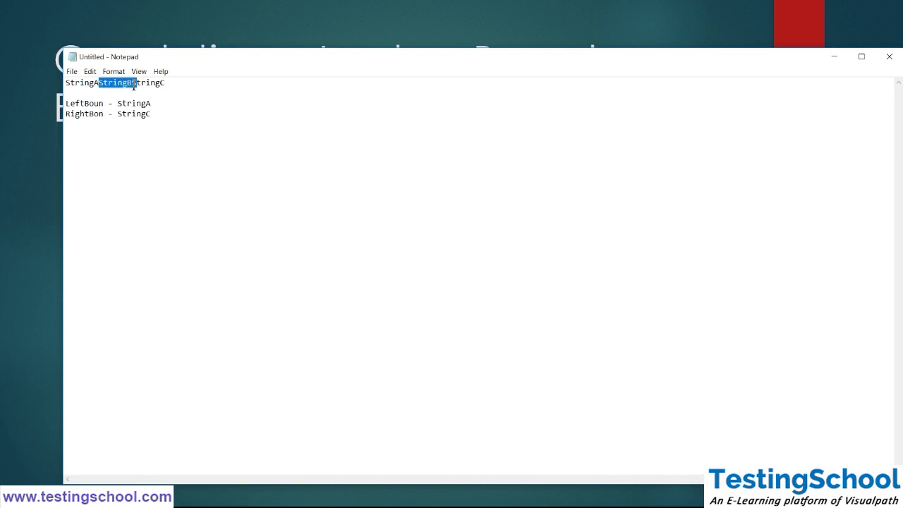
pyautogui.hotkey('shift', 'Left')
# Put away the notes, end the slide show and switch to the maximized JMeter window with the Correlation.jmx plan
pyautogui.click(833, 57)
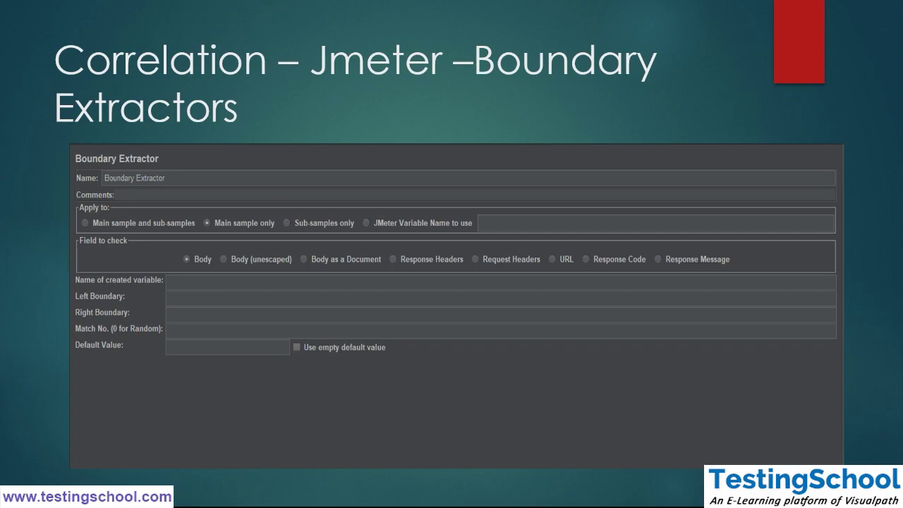
pyautogui.press('Escape')
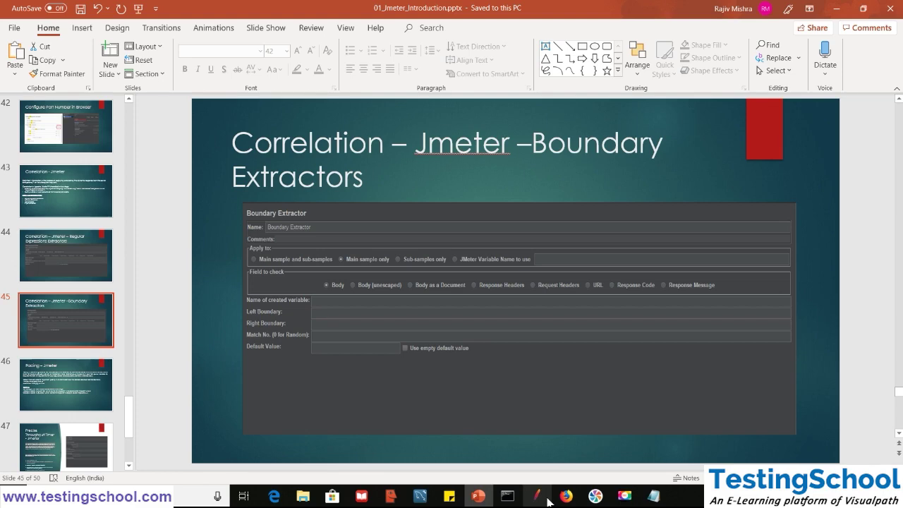
pyautogui.click(536, 496)
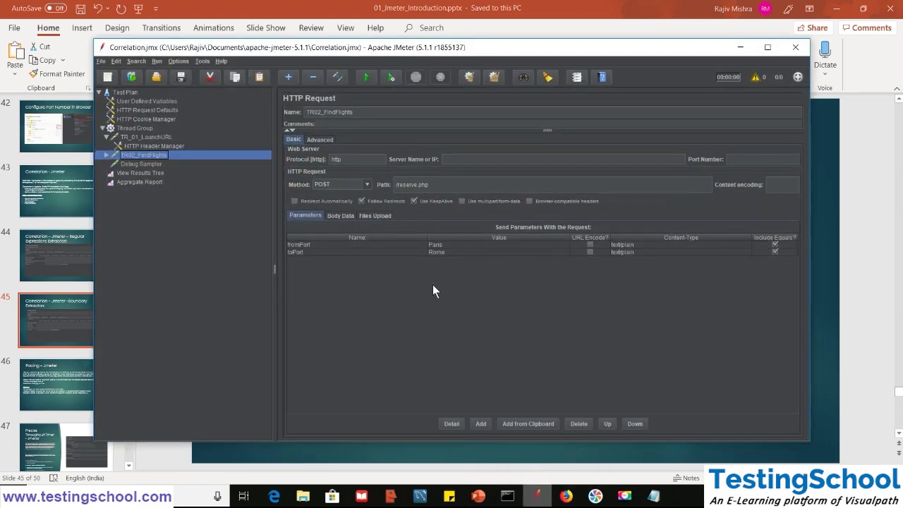
pyautogui.click(768, 46)
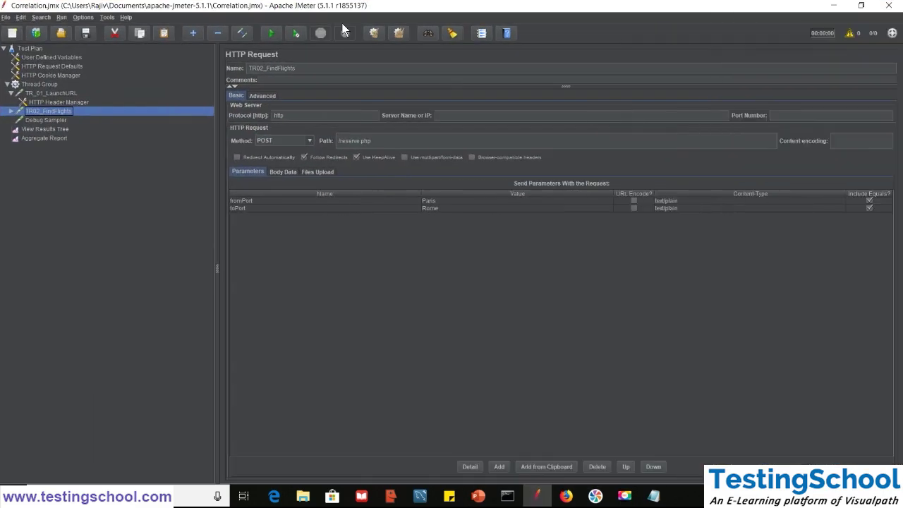
# Review the TR_01_LaunchURL and TR02_FindFlights requests, including the fromPort and toPort parameters of TR02_FindFlights
pyautogui.click(45, 95)
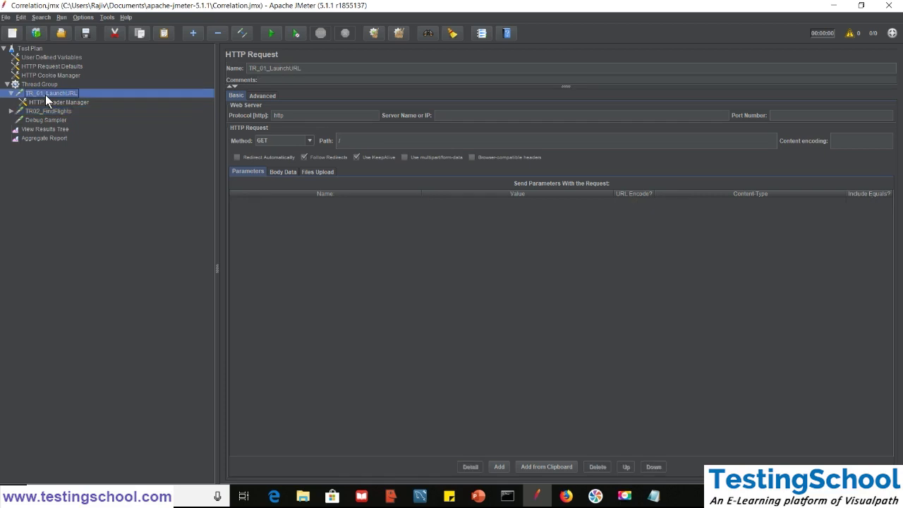
pyautogui.press('Down')
pyautogui.press('Down')
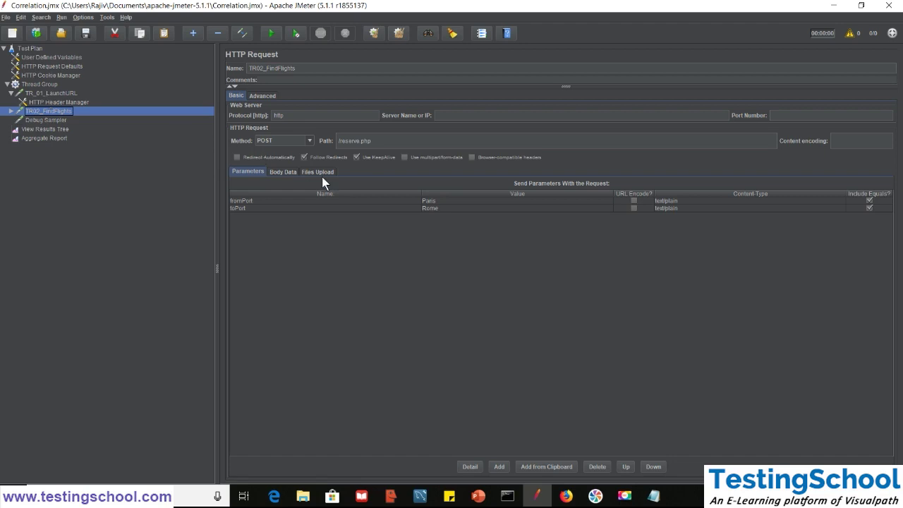
pyautogui.click(373, 201)
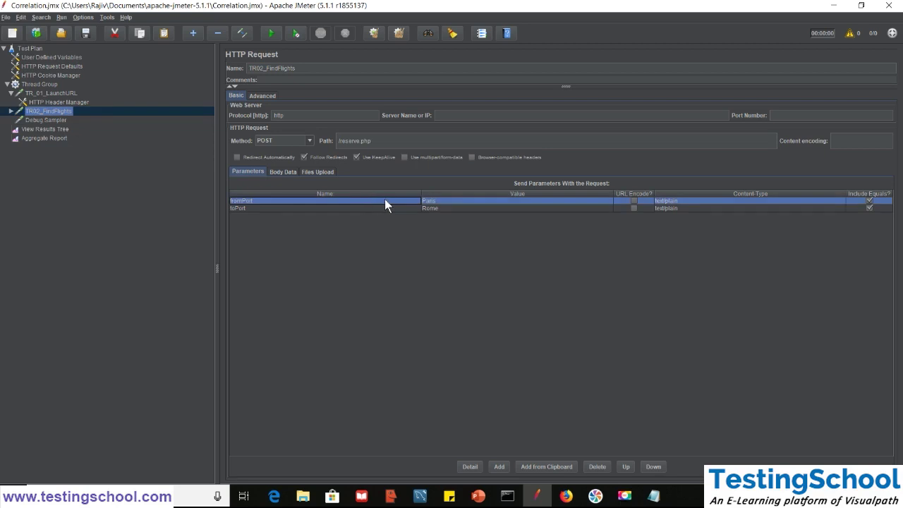
pyautogui.doubleClick(434, 207)
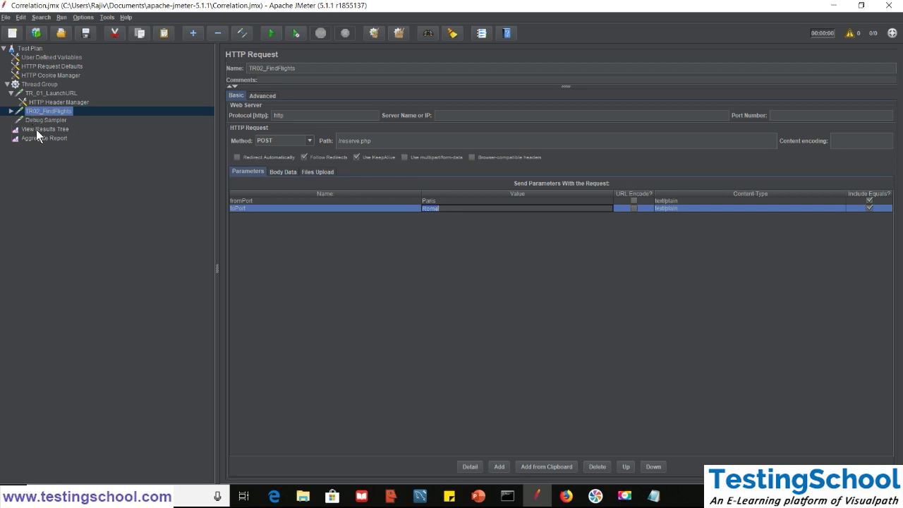
pyautogui.doubleClick(33, 93)
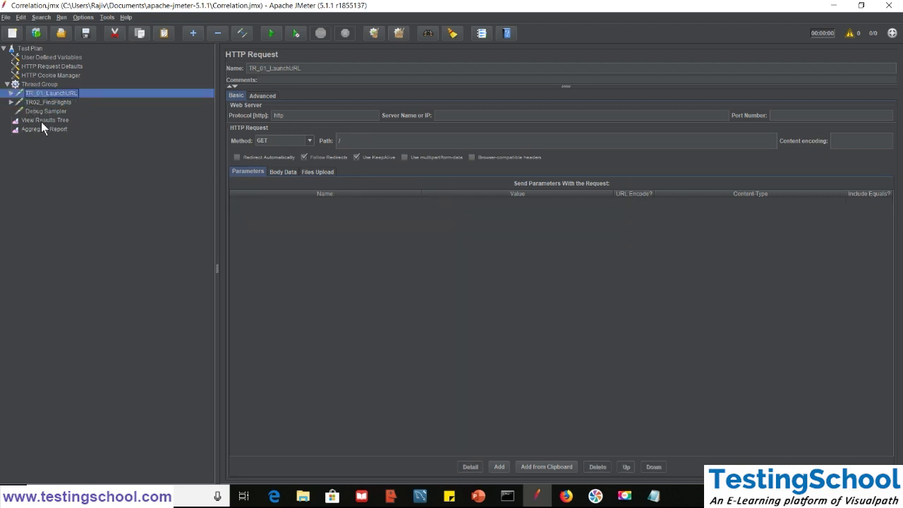
# Run the test plan while viewing the View Results Tree, stop it and open the first TR_01_LaunchURL result
pyautogui.click(41, 122)
pyautogui.click(38, 85)
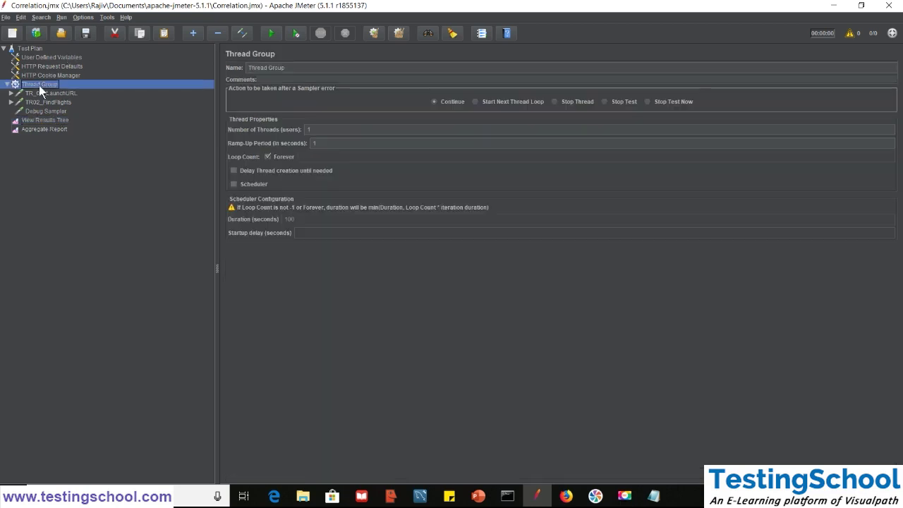
pyautogui.click(45, 120)
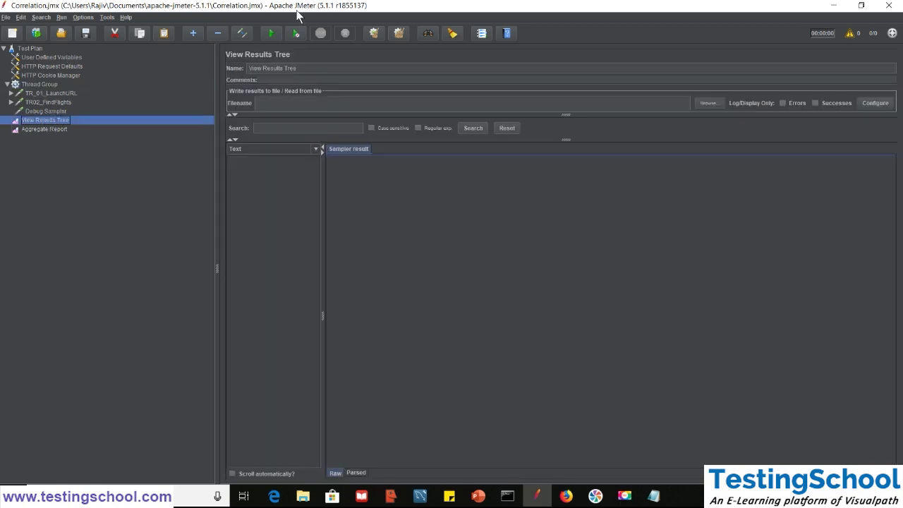
pyautogui.click(271, 34)
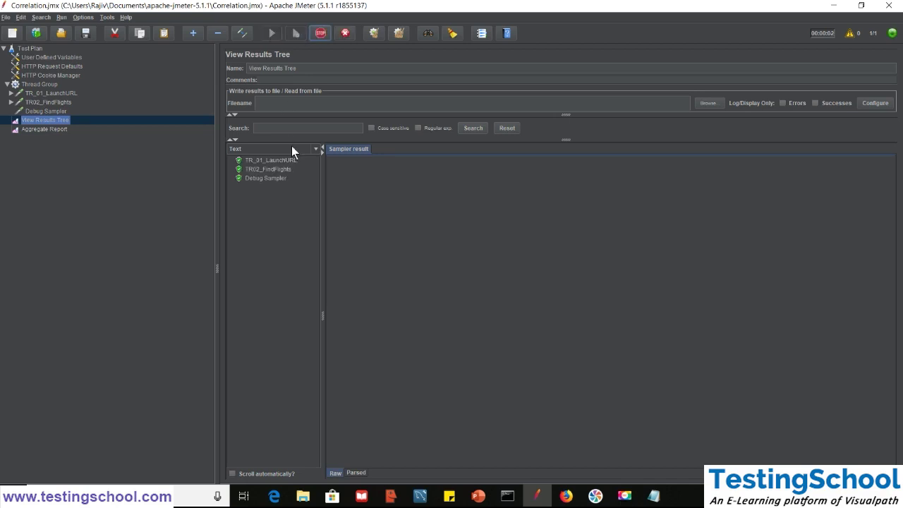
pyautogui.click(315, 35)
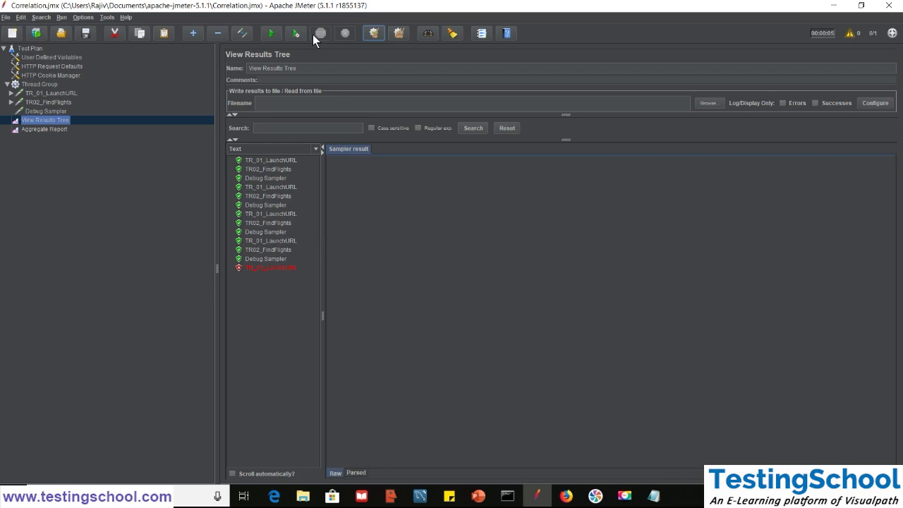
pyautogui.click(273, 162)
# Turn off endless looping in the Thread Group and set its loop count to 1
pyautogui.click(30, 86)
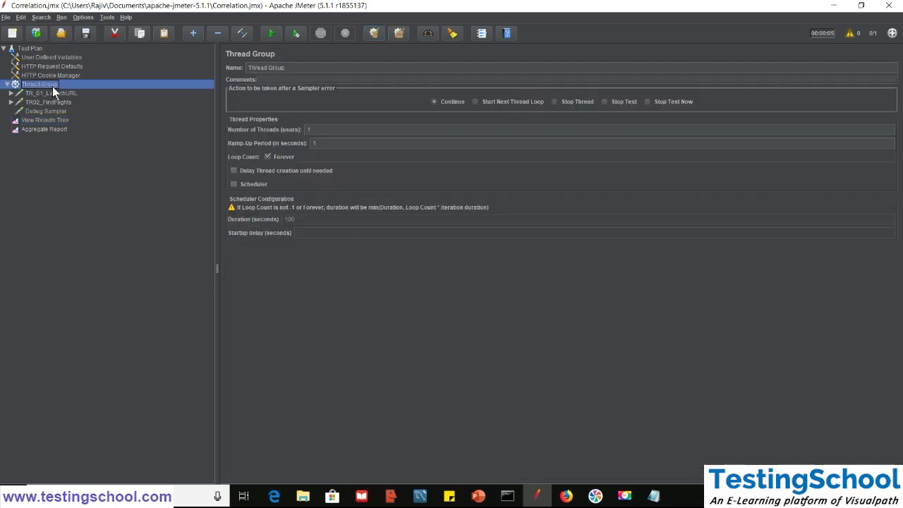
pyautogui.click(281, 158)
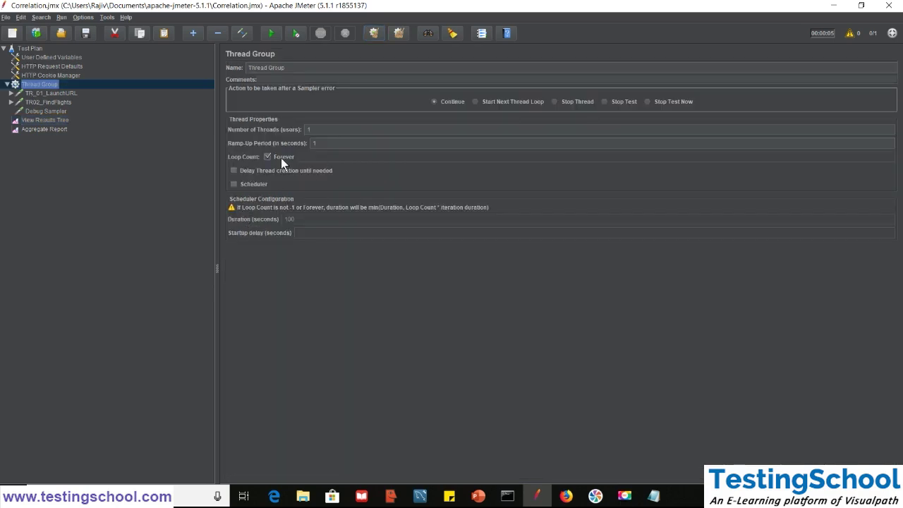
pyautogui.write('1')
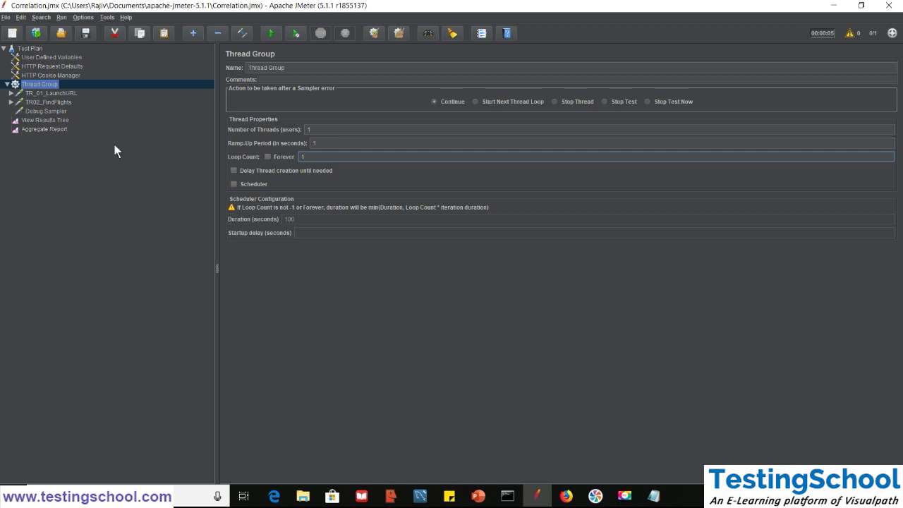
# Clear the old samples in the View Results Tree, rerun the test and open the TR_01_LaunchURL result
pyautogui.click(45, 119)
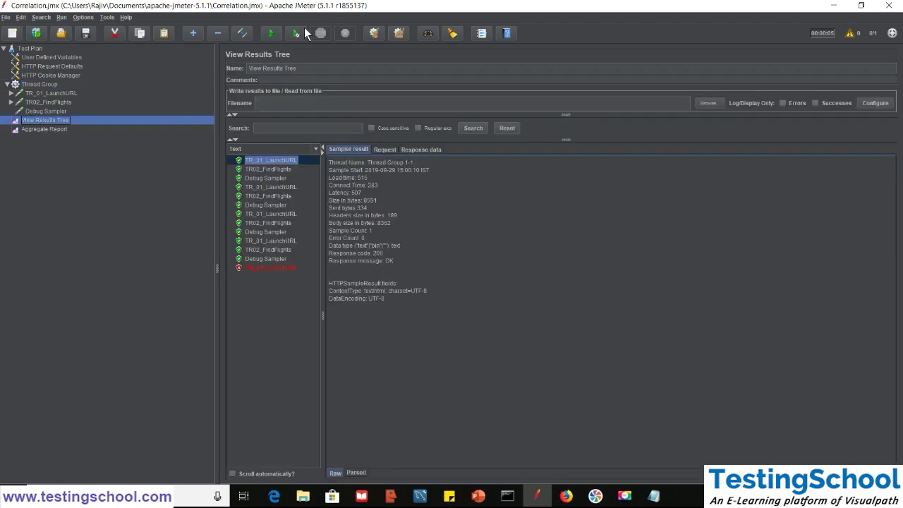
pyautogui.click(368, 33)
pyautogui.click(272, 33)
pyautogui.click(275, 163)
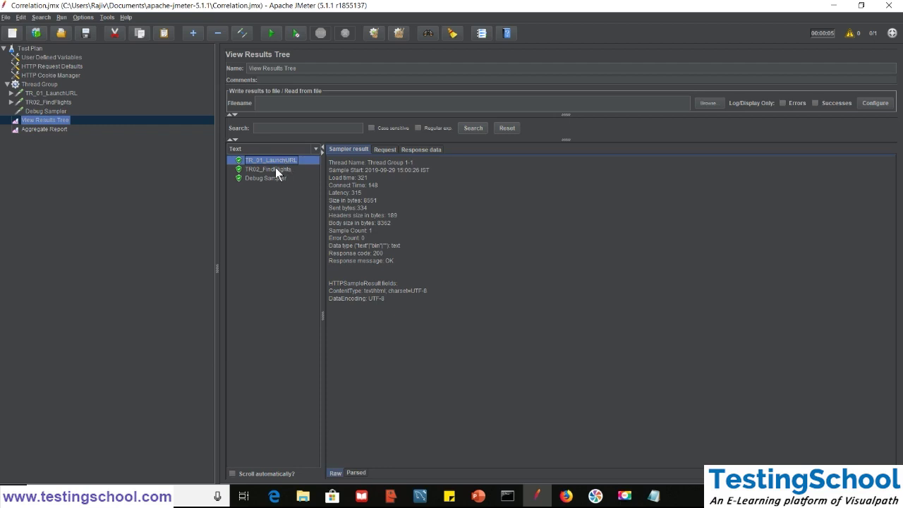
# Inspect the fromPort and toPort values in the POST data of the TR02_FindFlights request body
pyautogui.click(273, 169)
pyautogui.click(382, 150)
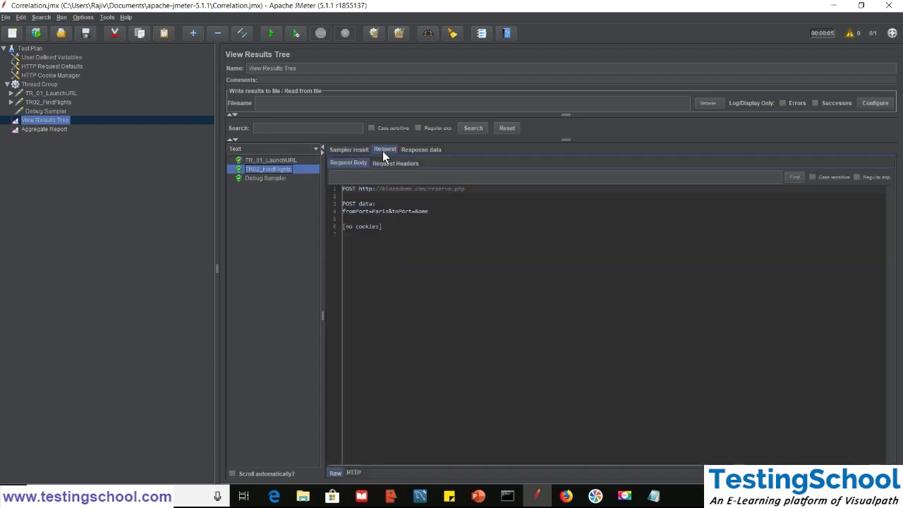
pyautogui.doubleClick(376, 213)
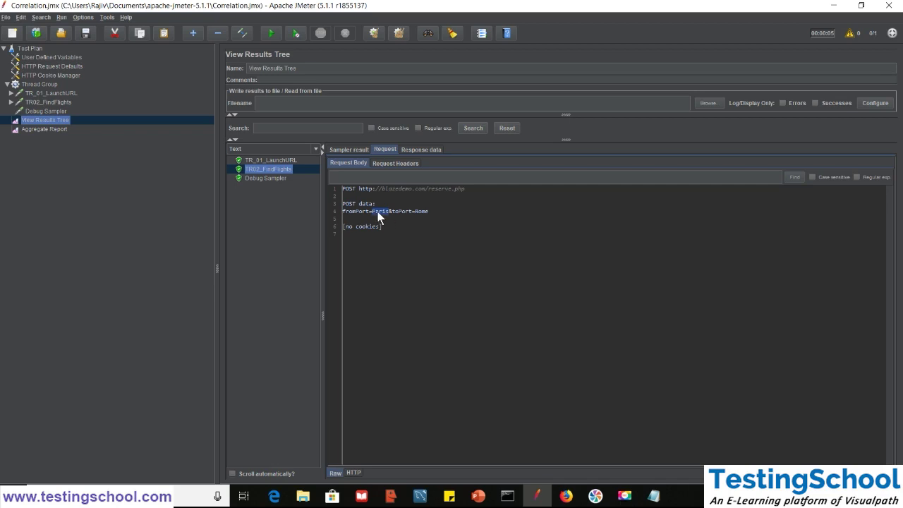
pyautogui.doubleClick(421, 211)
# Copy the fromPort value Paris from the request body and search all results for it
pyautogui.doubleClick(376, 210)
pyautogui.hotkey('ctrl', 'c')
pyautogui.click(278, 129)
pyautogui.hotkey('ctrl', 'v')
pyautogui.click(474, 128)
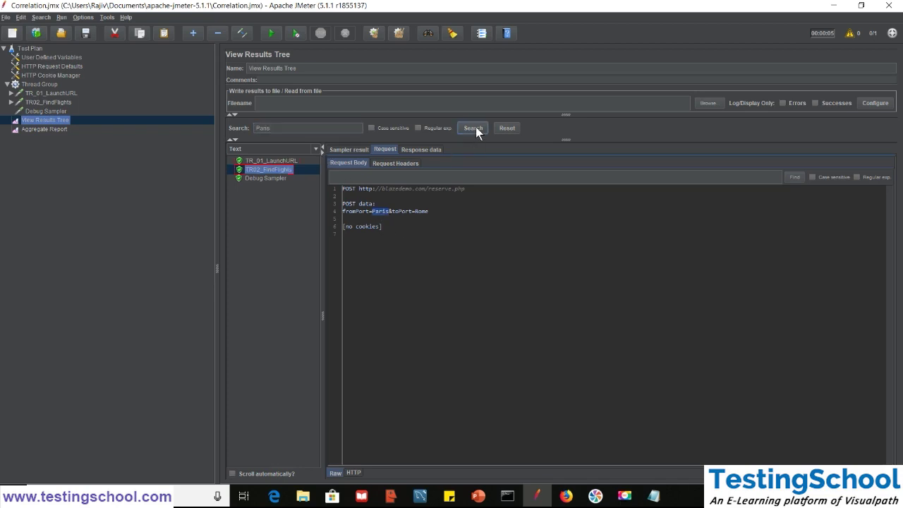
# Find Paris in the response body of TR_01_LaunchURL and examine the surrounding fromPort options
pyautogui.click(281, 160)
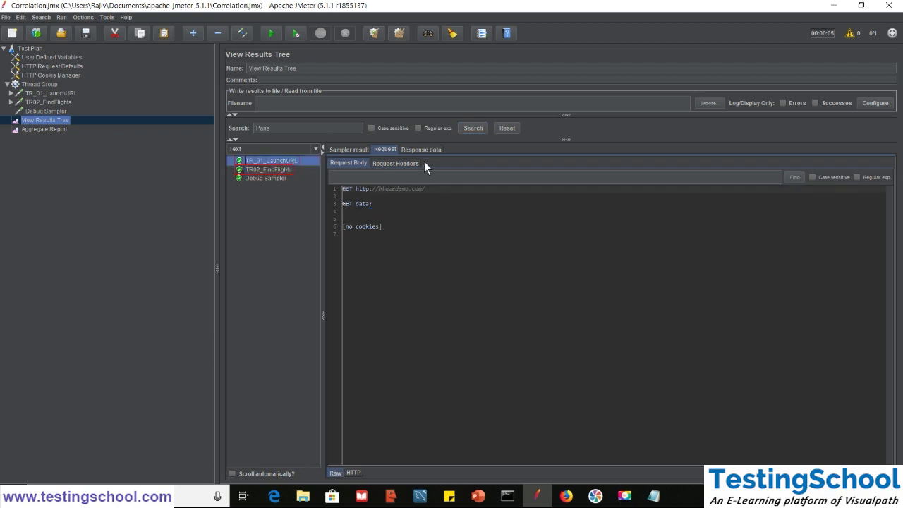
pyautogui.click(422, 150)
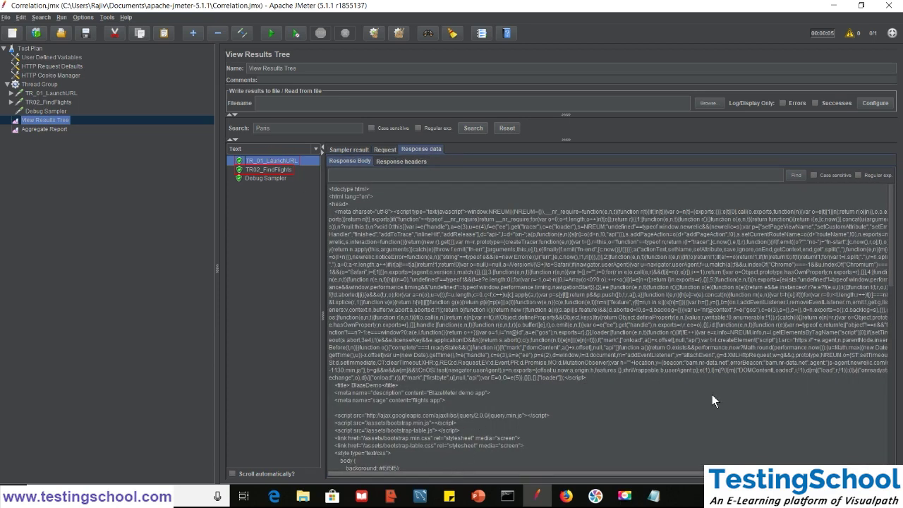
pyautogui.click(434, 175)
pyautogui.hotkey('ctrl', 'v')
pyautogui.click(792, 176)
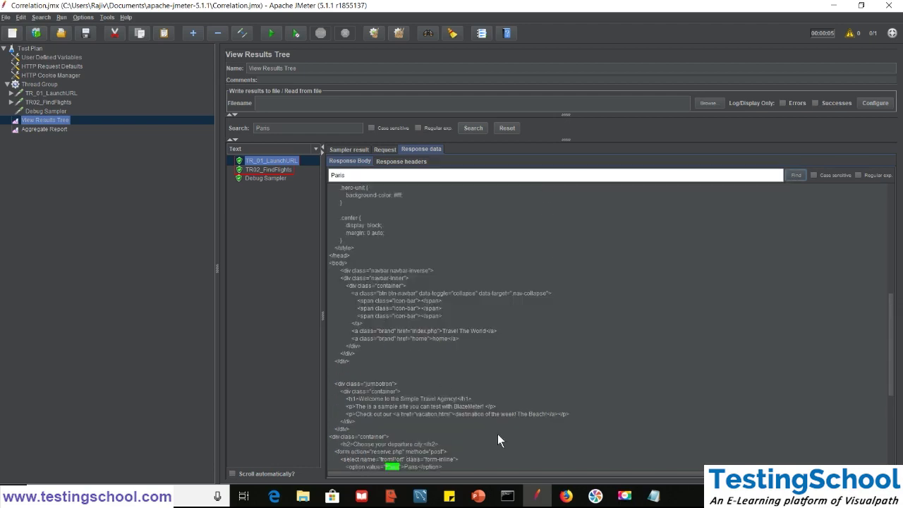
pyautogui.moveTo(892, 345); pyautogui.dragTo(892, 365)
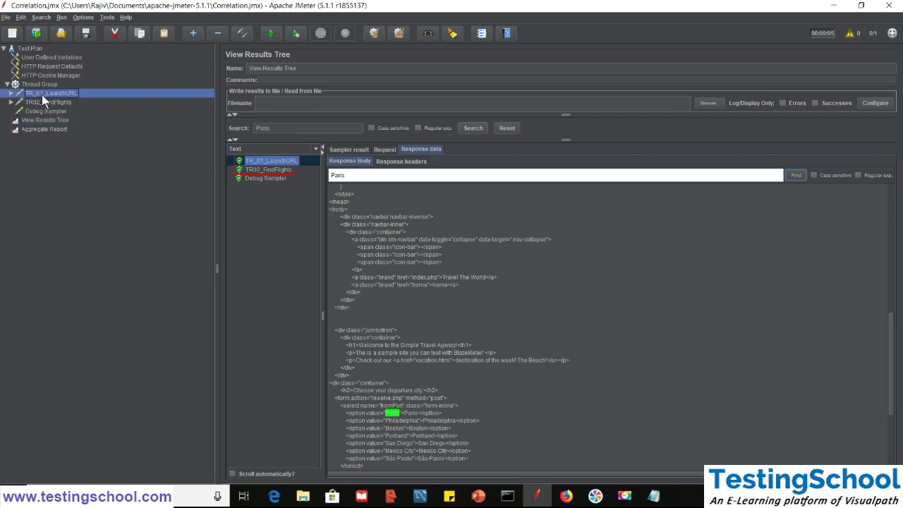
# Add a Regular Expression Extractor post-processor to the TR_01_LaunchURL request
pyautogui.doubleClick(41, 95)
pyautogui.rightClick(42, 94)
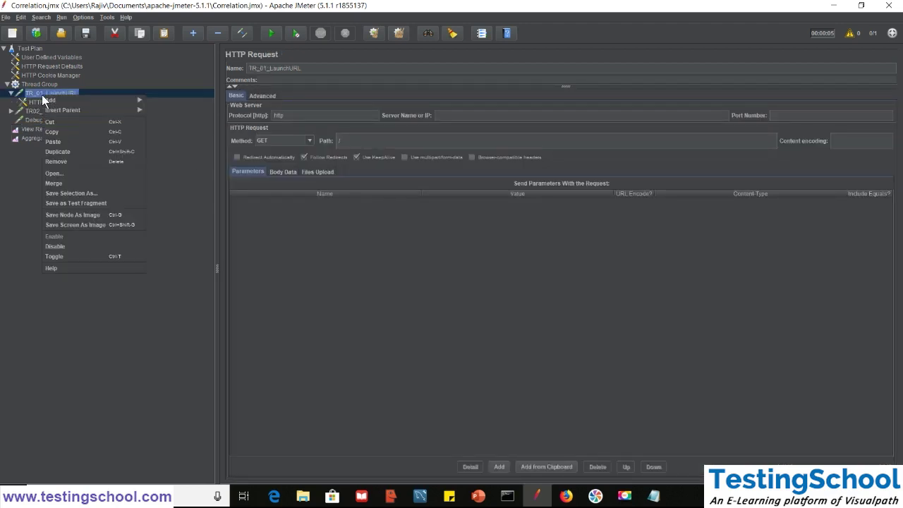
pyautogui.moveTo(127, 98)
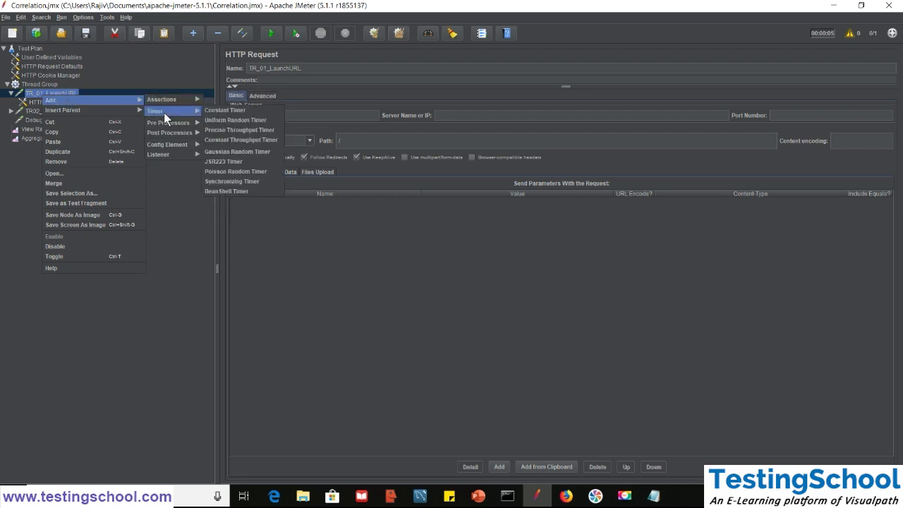
pyautogui.moveTo(177, 136)
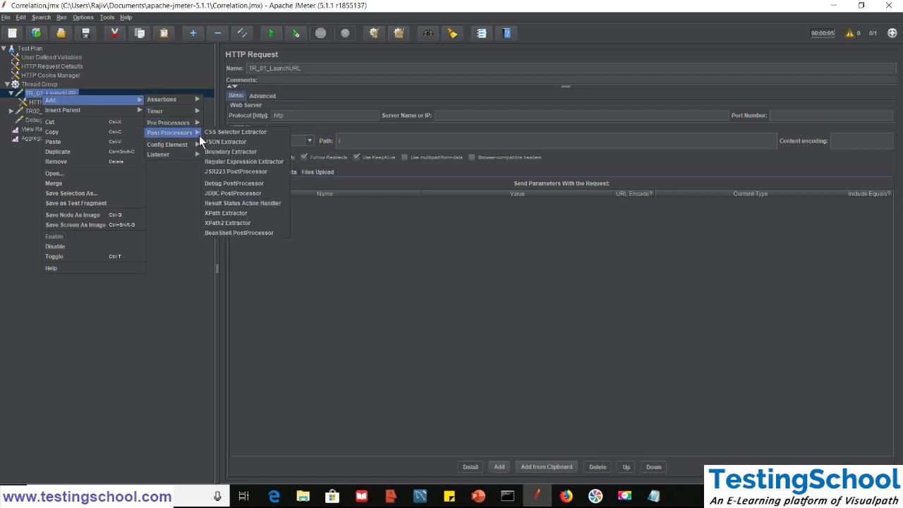
pyautogui.click(227, 162)
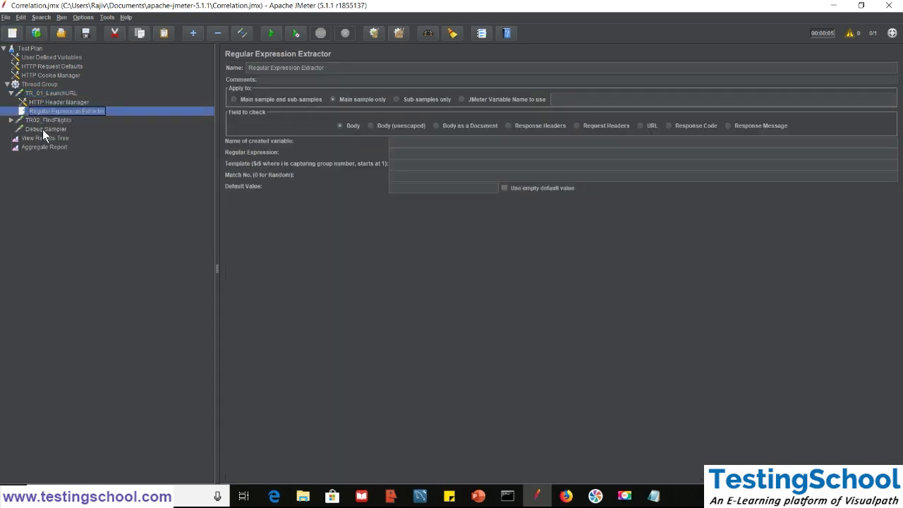
# Rename the Regular Expression Extractor under TR_01_LaunchURL as Correlatoin_From
pyautogui.click(337, 68)
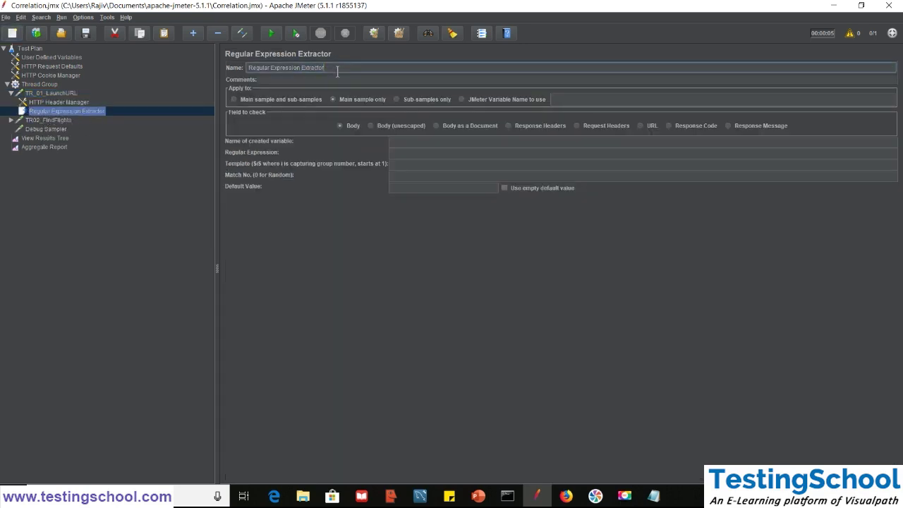
pyautogui.tripleClick(337, 67)
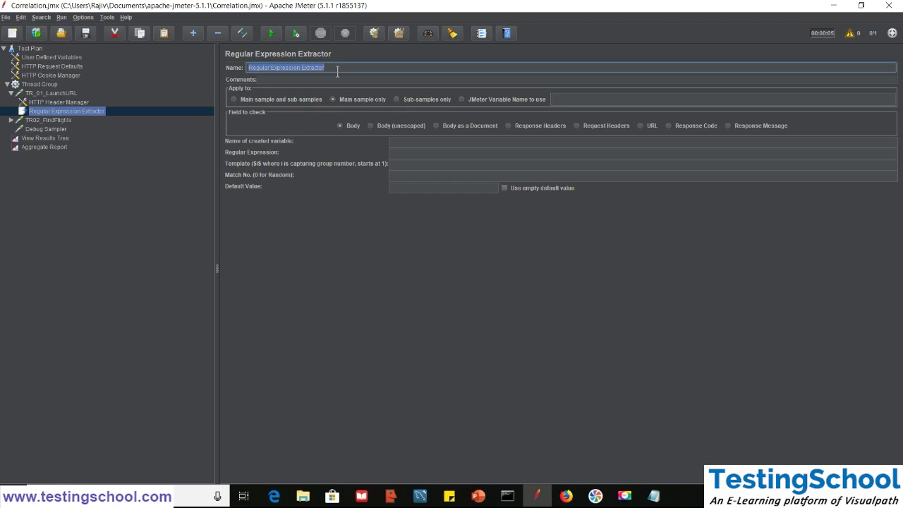
pyautogui.write('dyn_')
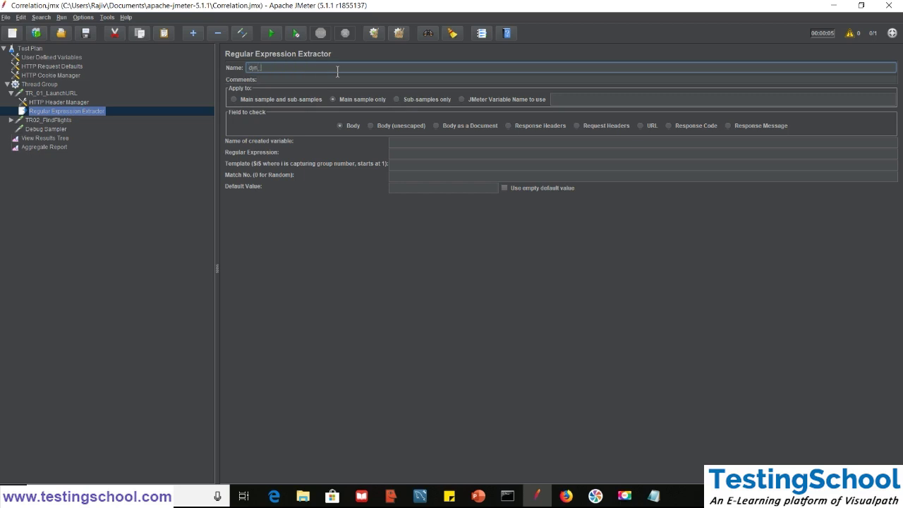
pyautogui.hotkey('ctrl', 'a')
pyautogui.write('Correlatoin_')
pyautogui.click(50, 121)
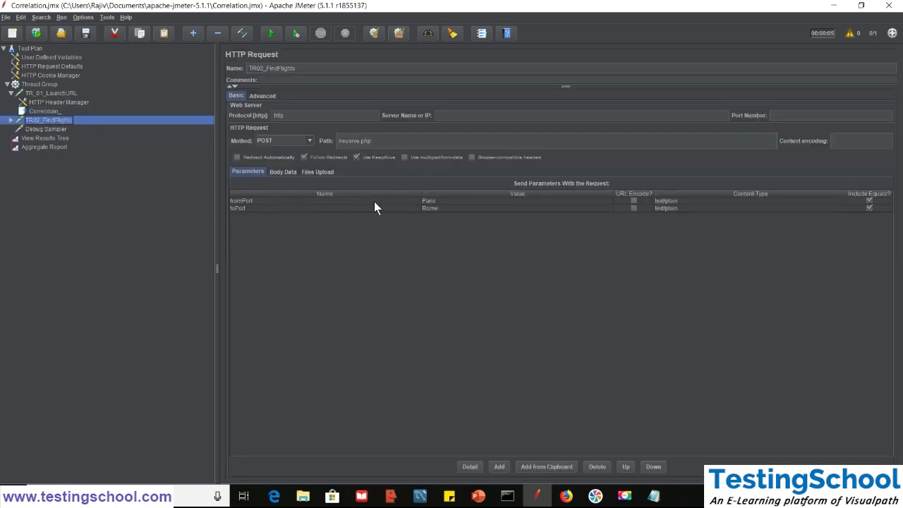
pyautogui.click(49, 111)
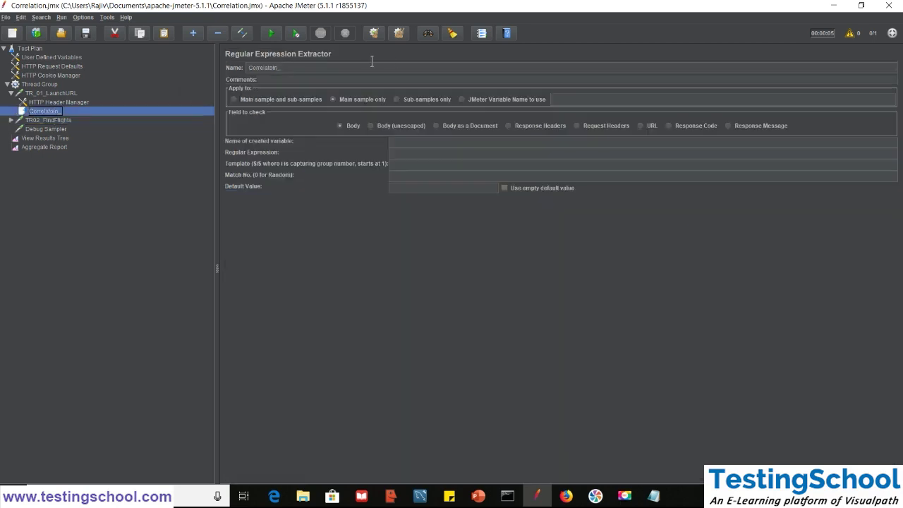
pyautogui.click(367, 67)
pyautogui.write('o')
pyautogui.write('m')
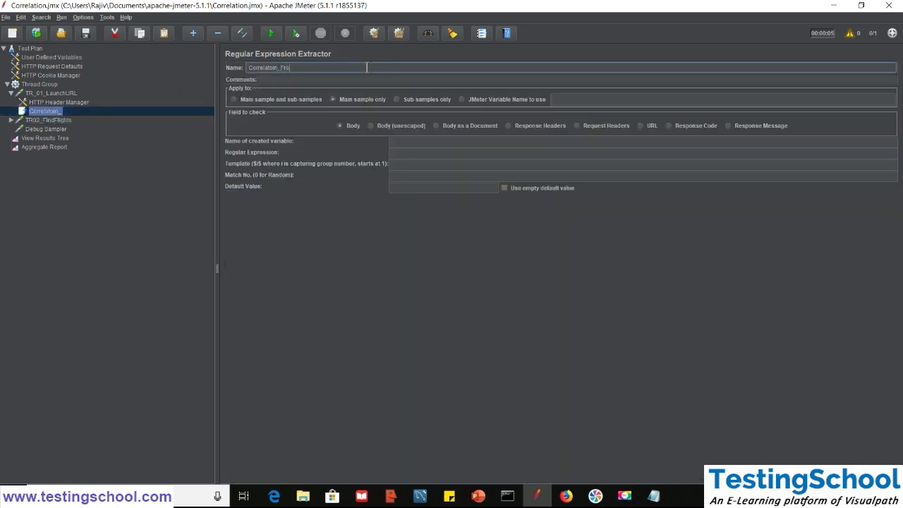
pyautogui.click(47, 102)
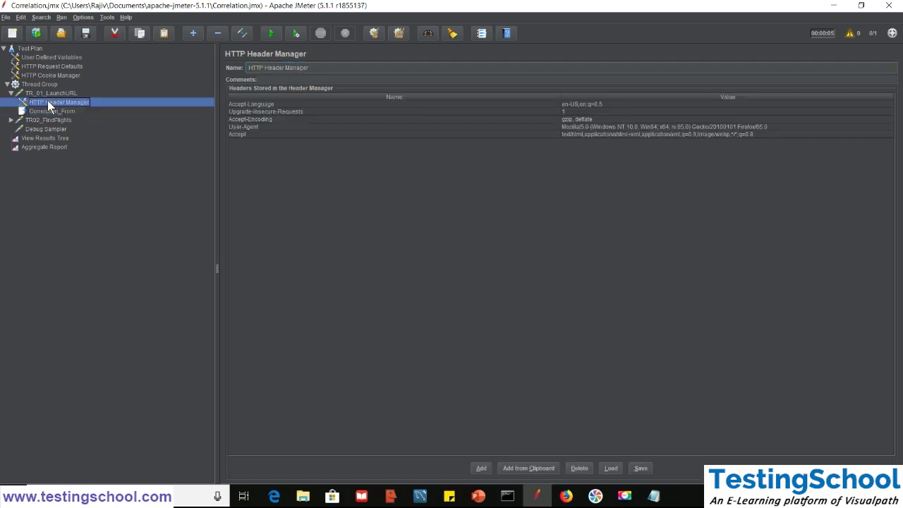
pyautogui.click(47, 112)
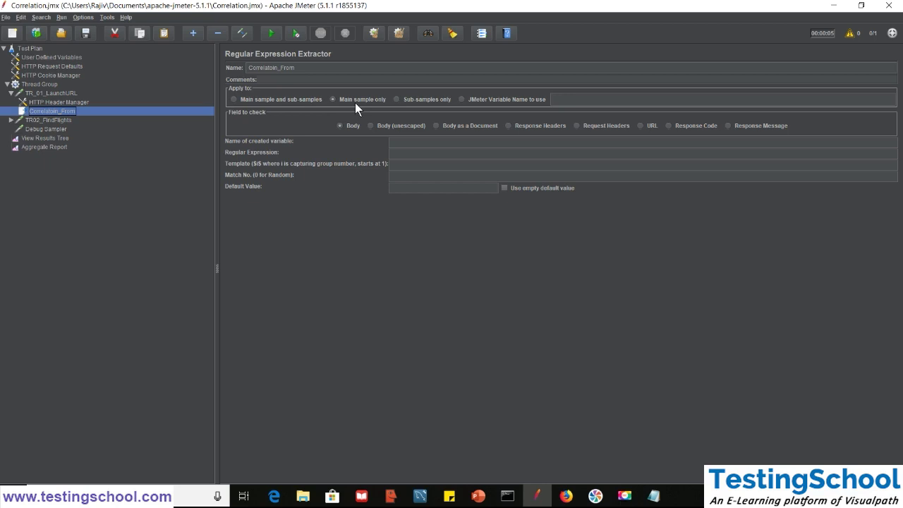
# Give the extractor the comment "To cature From Port" and name its created variable corr_fromport
pyautogui.click(298, 80)
pyautogui.write('To cature')
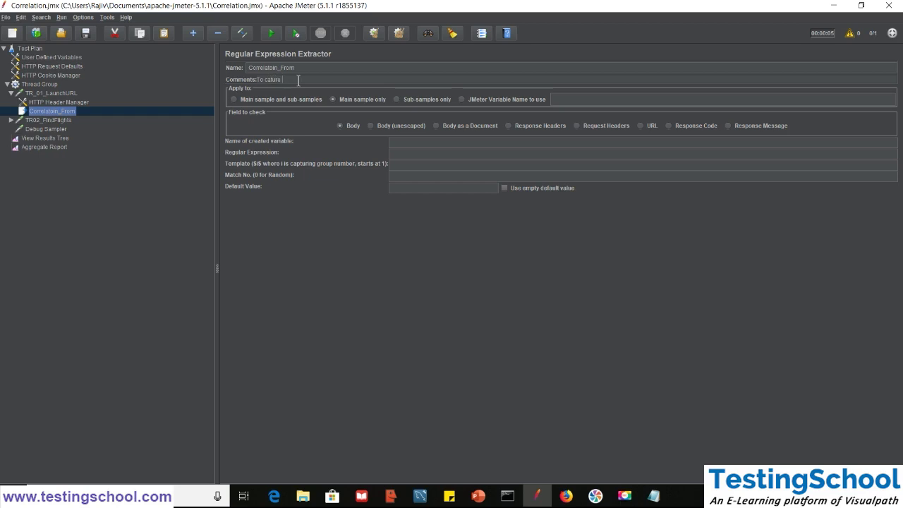
pyautogui.write(' From Fort')
pyautogui.click(417, 140)
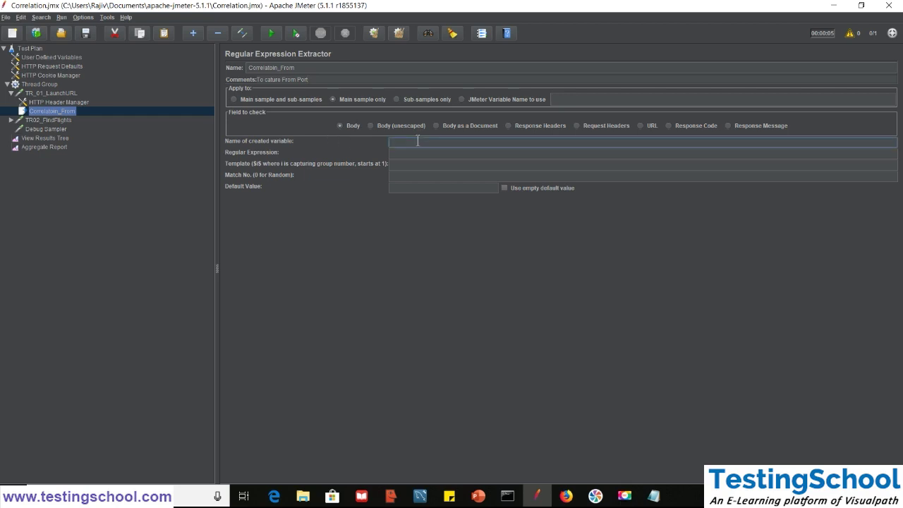
pyautogui.write('corr_fromPort')
pyautogui.doubleClick(420, 148)
pyautogui.click(416, 153)
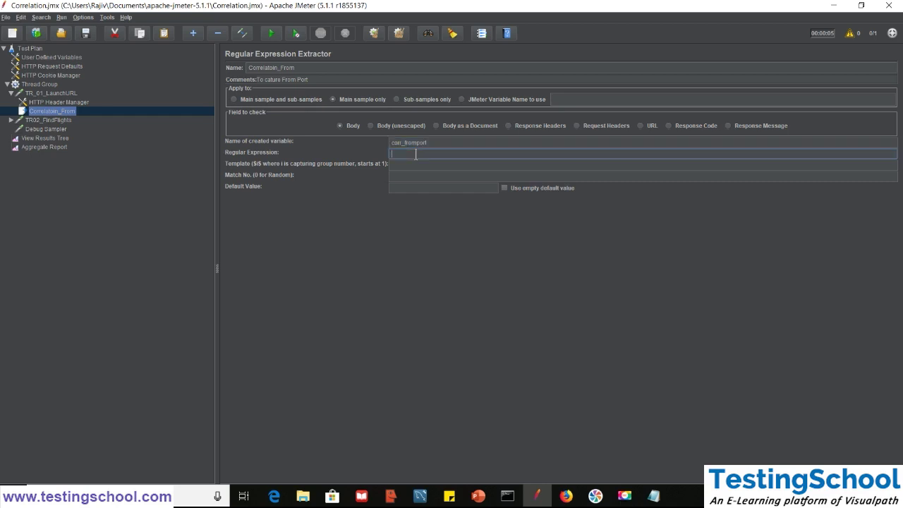
# Copy the Paris option line from the TR_01_LaunchURL response body and paste it as the regular expression in the RegExp Tester
pyautogui.click(48, 139)
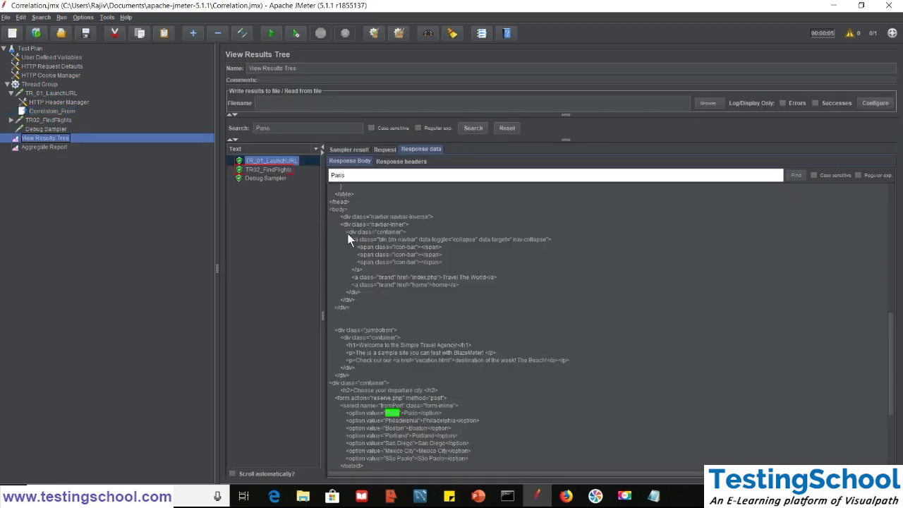
pyautogui.tripleClick(413, 412)
pyautogui.hotkey('ctrl', 'c')
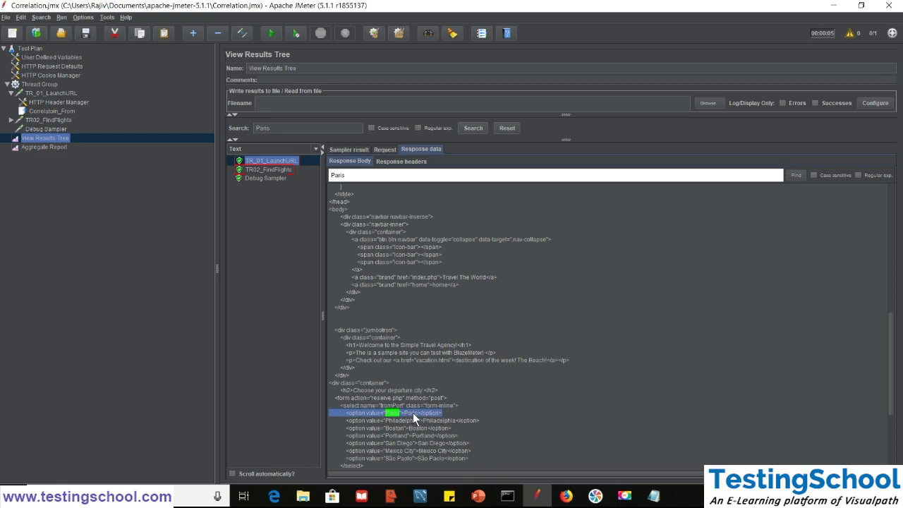
pyautogui.click(265, 151)
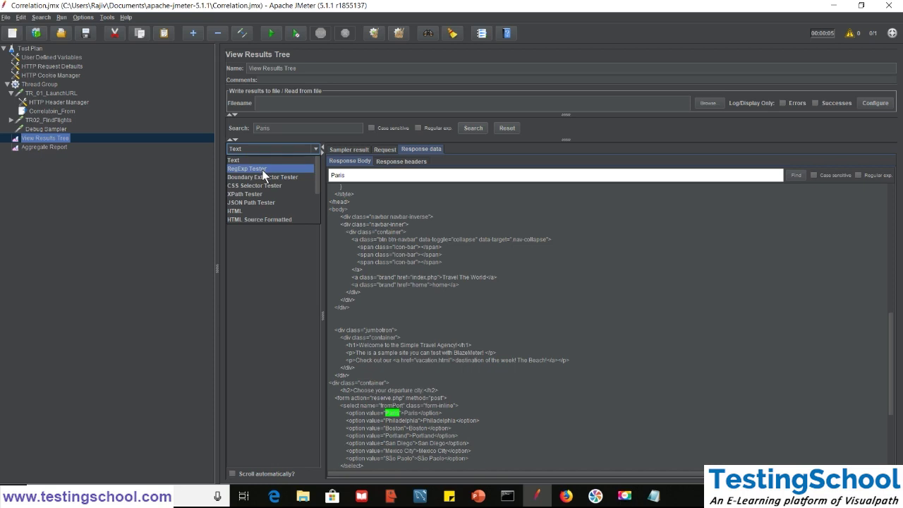
pyautogui.click(262, 170)
pyautogui.click(442, 261)
pyautogui.hotkey('ctrl', 'v')
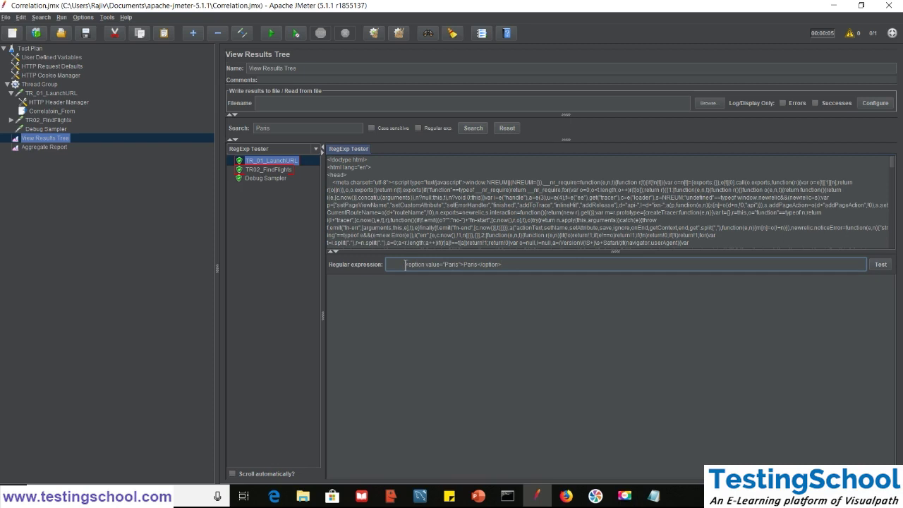
# Remove the leading whitespace from the pasted expression so it starts with <option
pyautogui.press('BackSpace')
pyautogui.press('BackSpace')
pyautogui.press('BackSpace')
pyautogui.press('BackSpace')
pyautogui.press('BackSpace')
pyautogui.press('BackSpace')
pyautogui.press('Delete')
pyautogui.write('<')
# Replace the quoted Paris value in the expression with the capturing group (.+?) and test it against the response
pyautogui.doubleClick(433, 264)
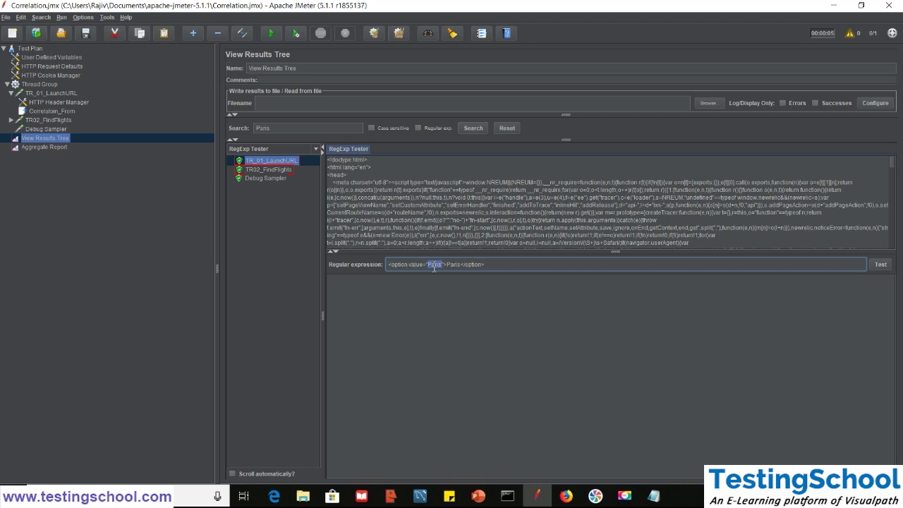
pyautogui.write('(.*?)')
pyautogui.hotkey('ctrl', 'a')
pyautogui.click(432, 264)
pyautogui.write('+')
pyautogui.hotkey('ctrl', 'a')
pyautogui.click(435, 264)
pyautogui.hotkey('ctrl', 'a')
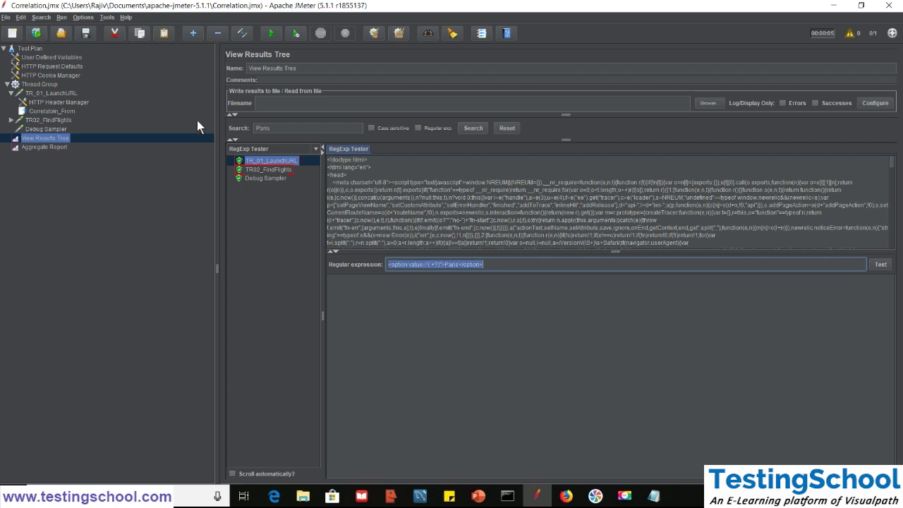
pyautogui.click(495, 266)
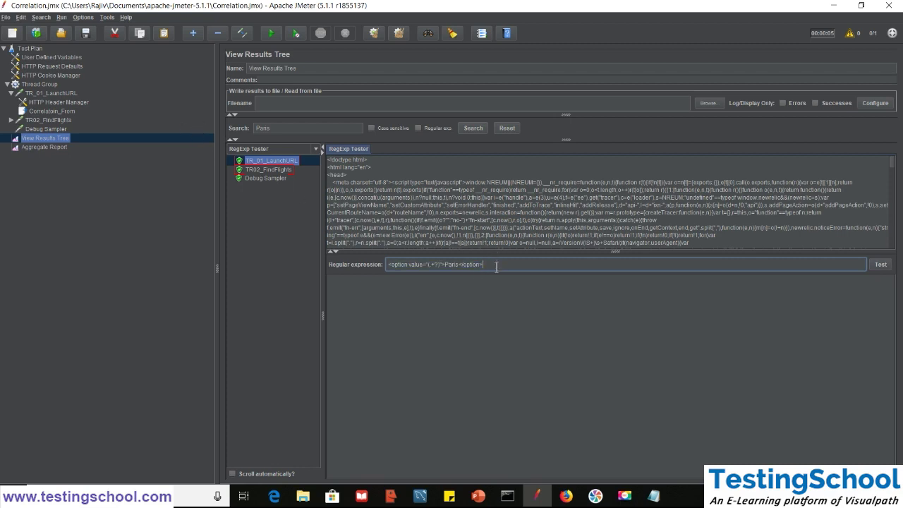
pyautogui.click(878, 266)
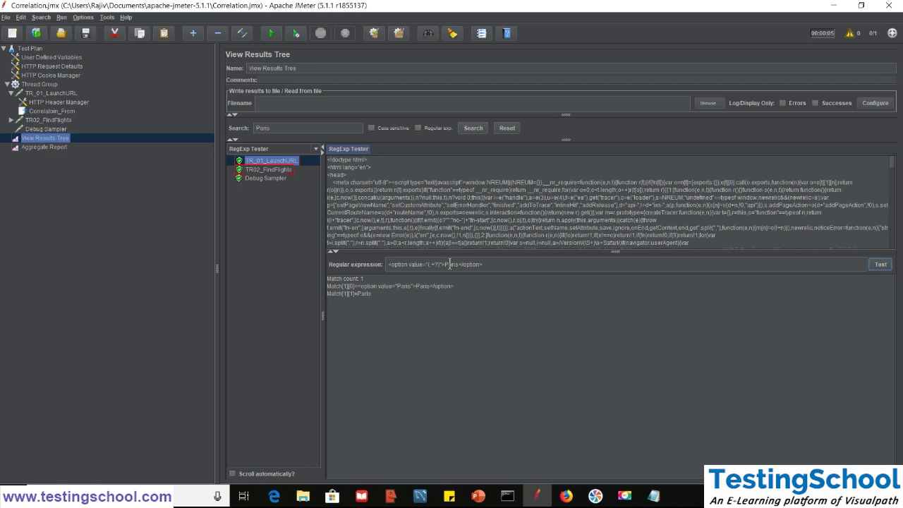
# Replace the remaining Paris text in the expression with (.*?) and test it against the response again
pyautogui.doubleClick(450, 264)
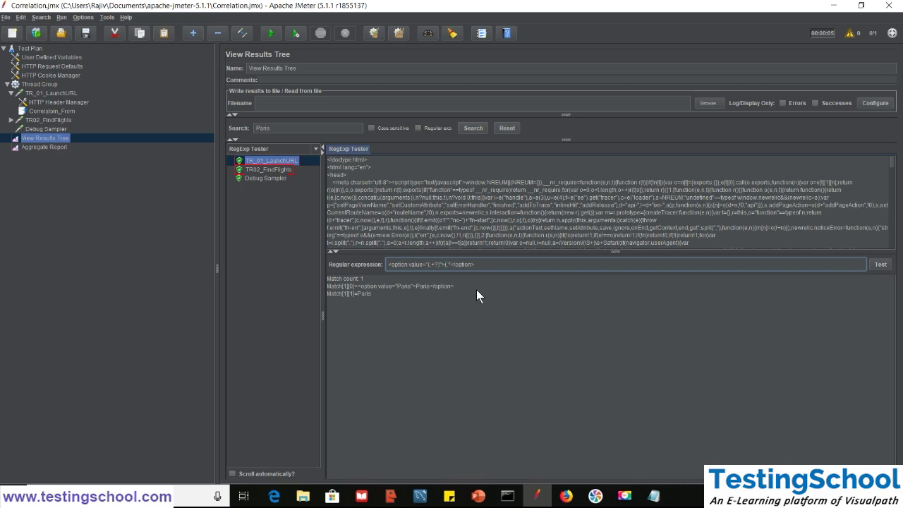
pyautogui.write('?)')
pyautogui.click(880, 264)
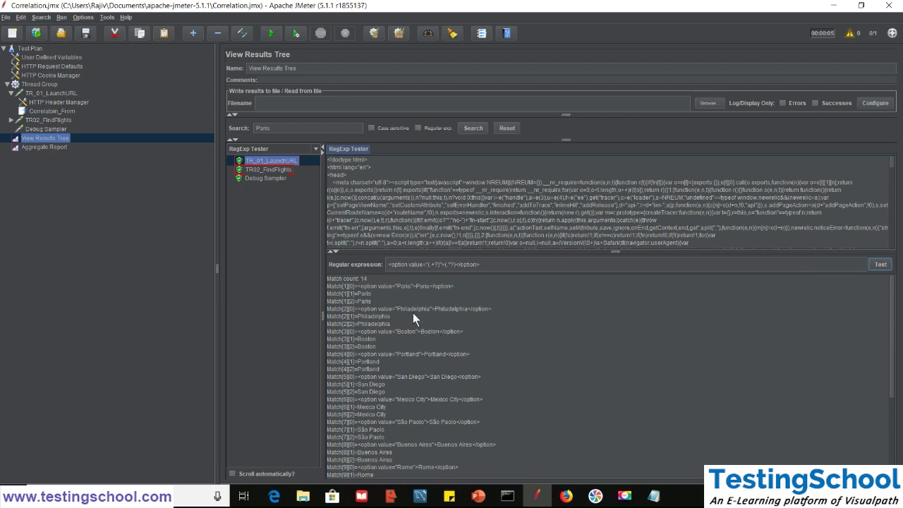
pyautogui.doubleClick(425, 287)
# Copy the tested expression <option value="(.+?)">(.*?)</option> into the Correlatoin_From extractor's regular expression
pyautogui.click(503, 265)
pyautogui.hotkey('ctrl', 'a')
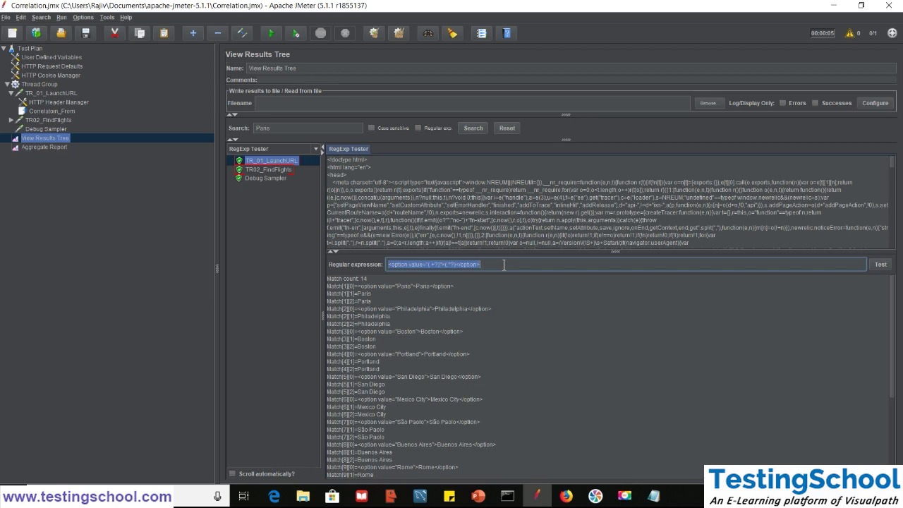
pyautogui.click(62, 111)
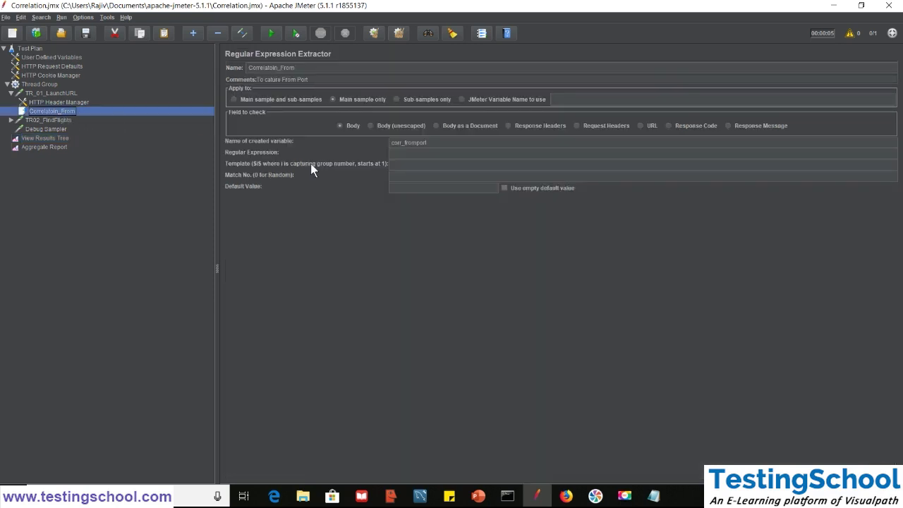
pyautogui.click(436, 153)
pyautogui.write('<option value="(.*?)">(.*?)</option>')
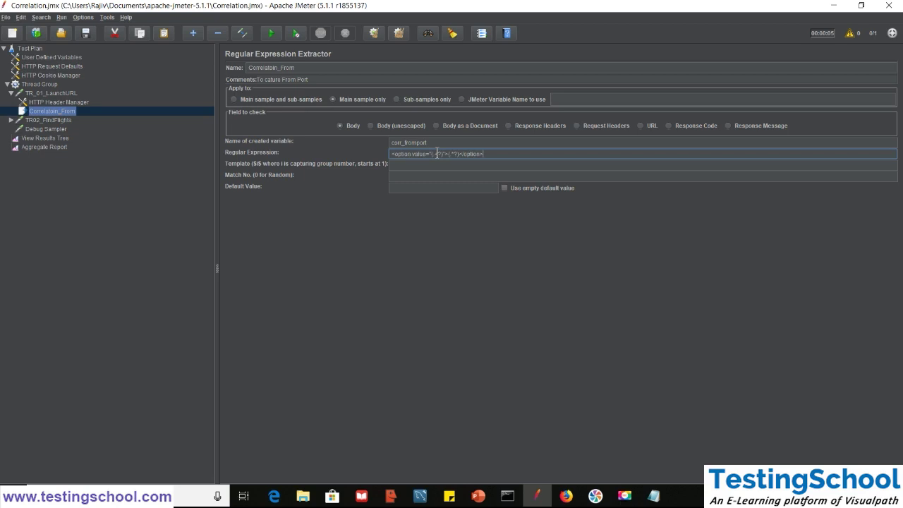
# Set the extractor's template to $1$ so that it uses the first capturing group
pyautogui.click(428, 168)
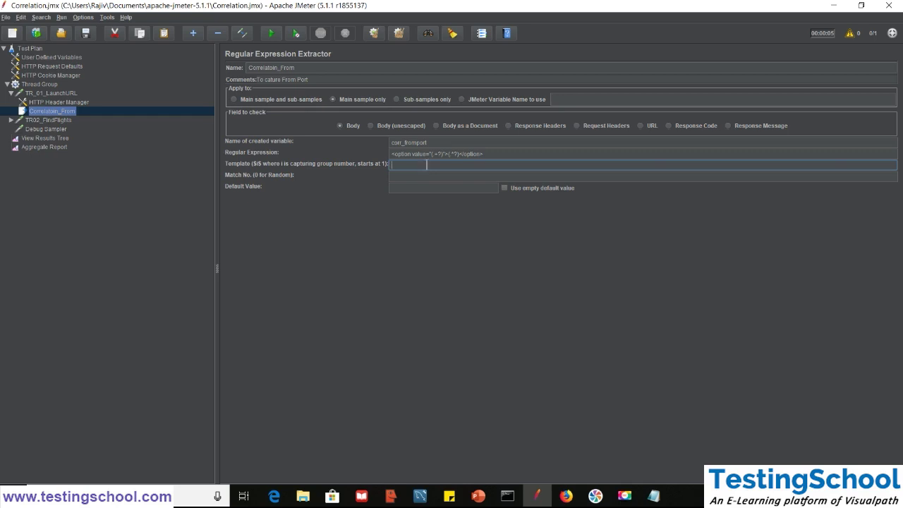
pyautogui.click(428, 154)
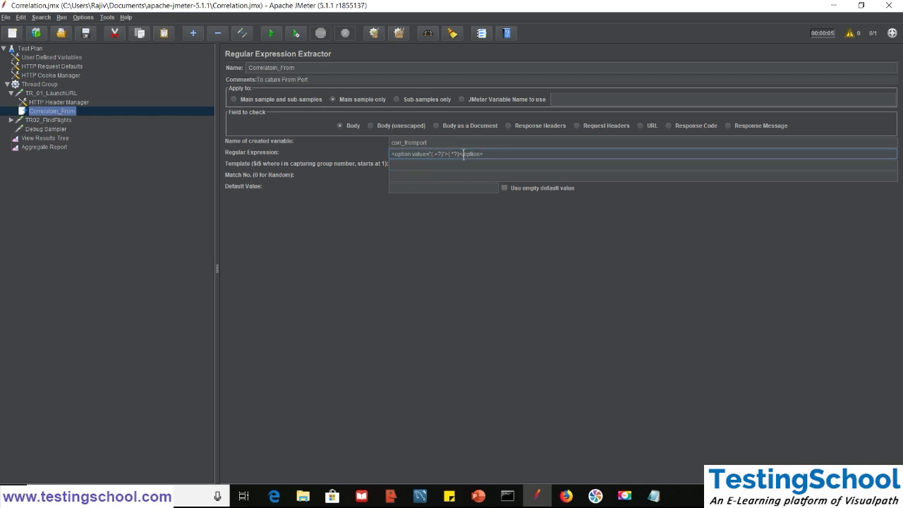
pyautogui.keyDown('shift'); pyautogui.click(463, 154); pyautogui.keyUp('shift')
pyautogui.click(439, 163)
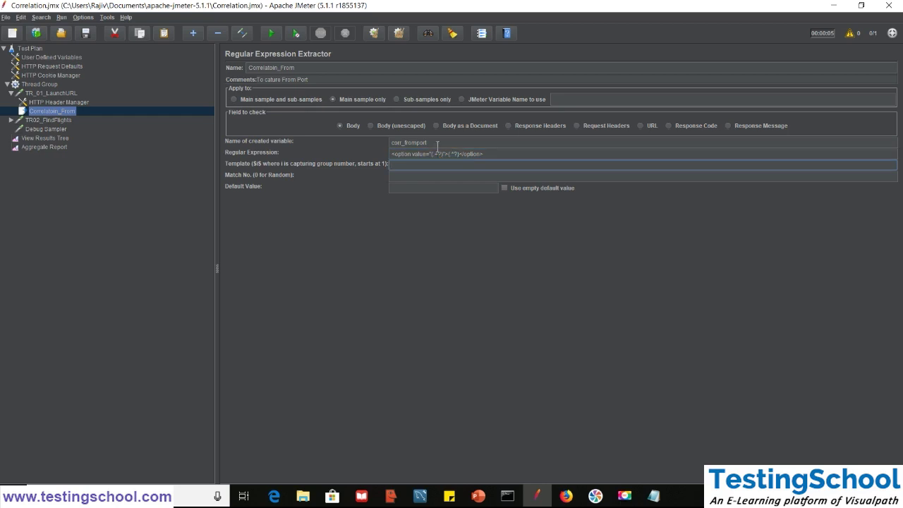
pyautogui.moveTo(433, 153); pyautogui.dragTo(438, 154)
pyautogui.click(408, 164)
pyautogui.write('$1$')
# Try $2$ as the template for the second capturing group, and restore it to $1$
pyautogui.click(450, 154)
pyautogui.moveTo(449, 153); pyautogui.dragTo(459, 156)
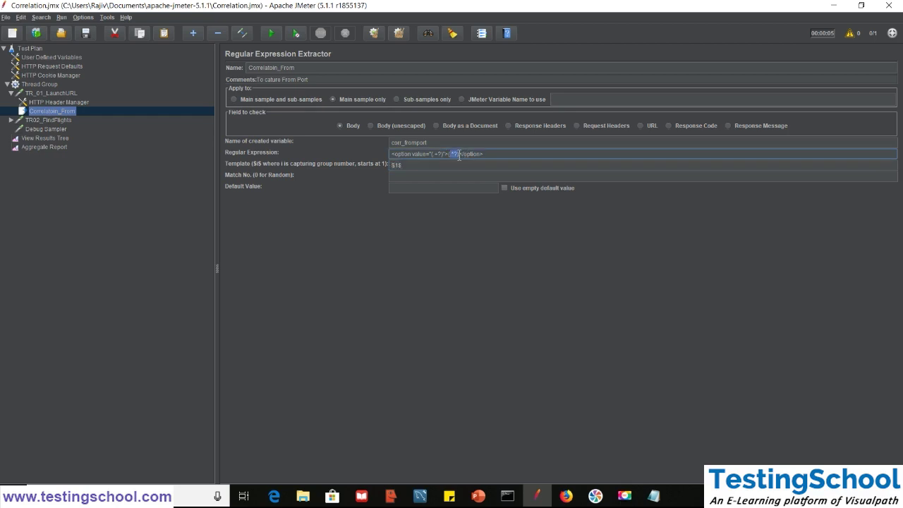
pyautogui.click(397, 165)
pyautogui.press('BackSpace')
pyautogui.write('2')
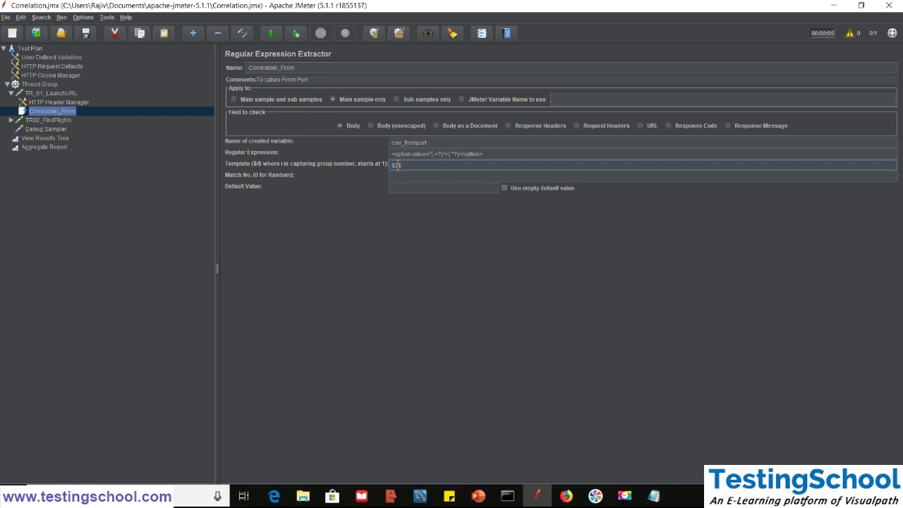
pyautogui.press('BackSpace')
pyautogui.write('1')
# Examine the individual option matches in the RegExp Tester to work out the extractor's match number
pyautogui.click(399, 178)
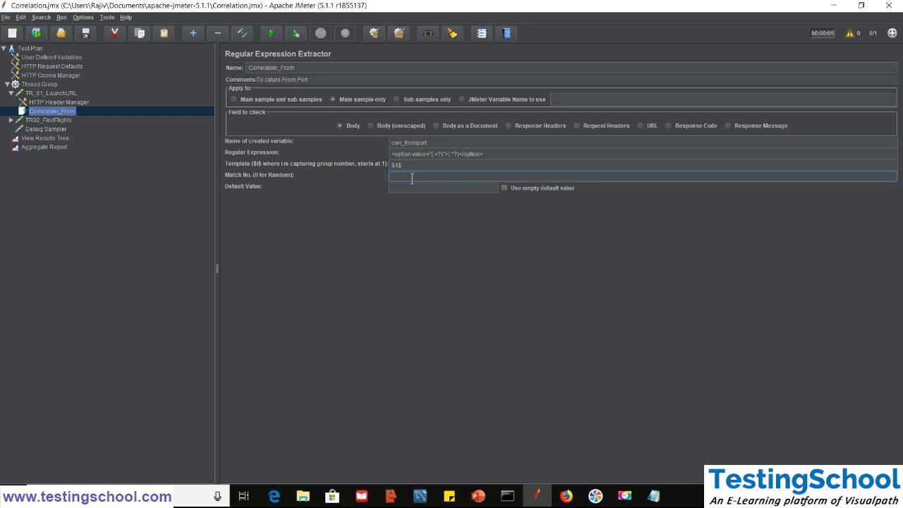
pyautogui.click(37, 139)
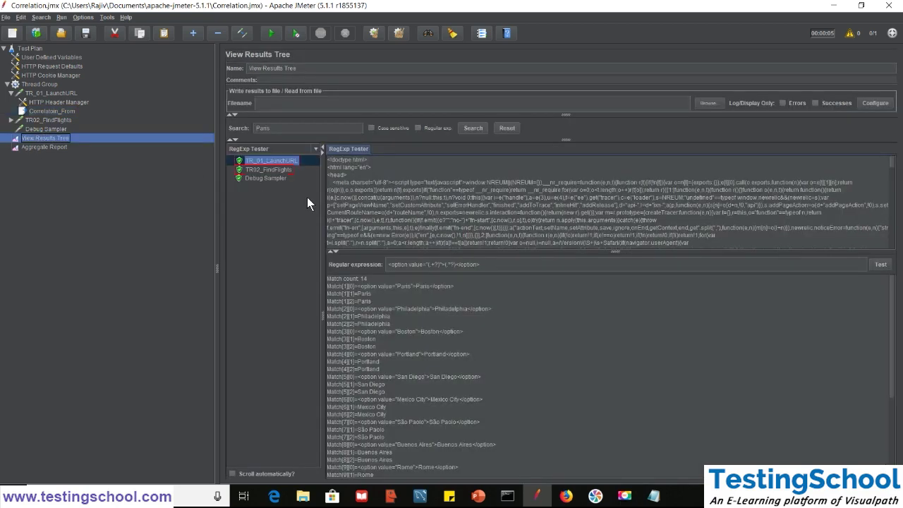
pyautogui.tripleClick(349, 281)
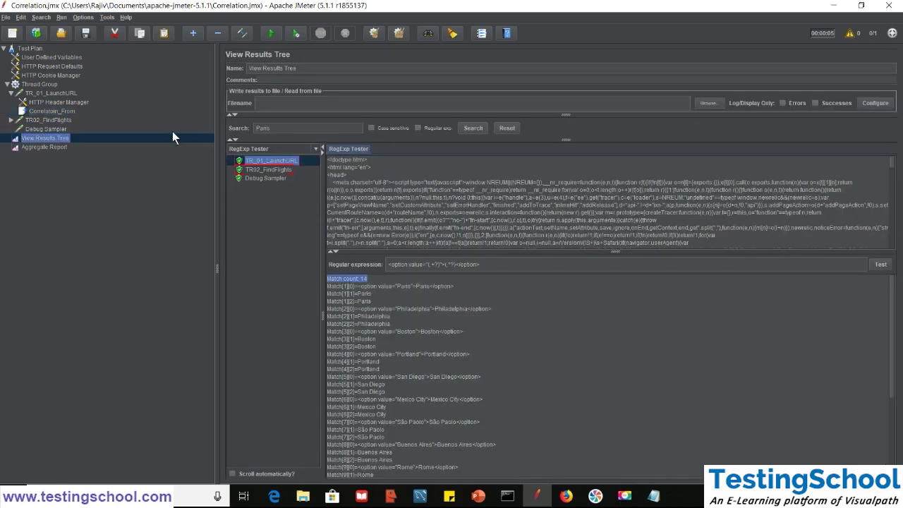
pyautogui.tripleClick(388, 288)
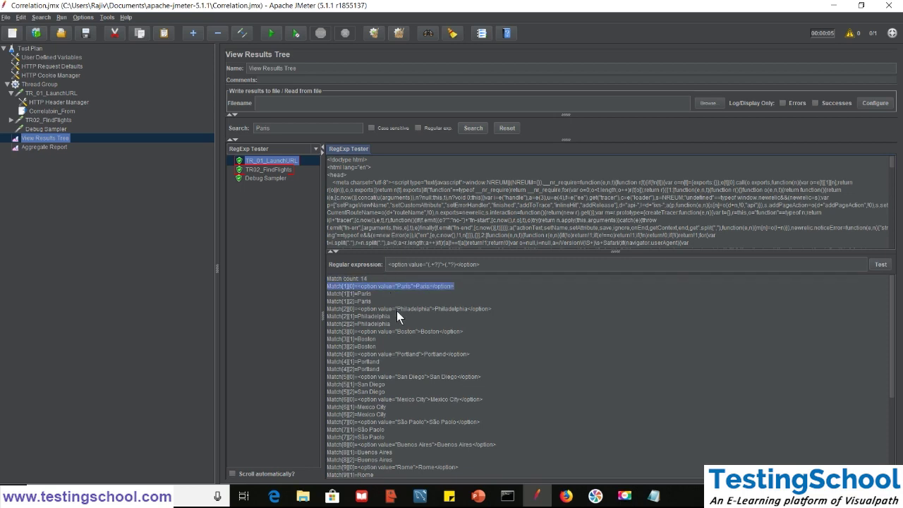
pyautogui.doubleClick(396, 310)
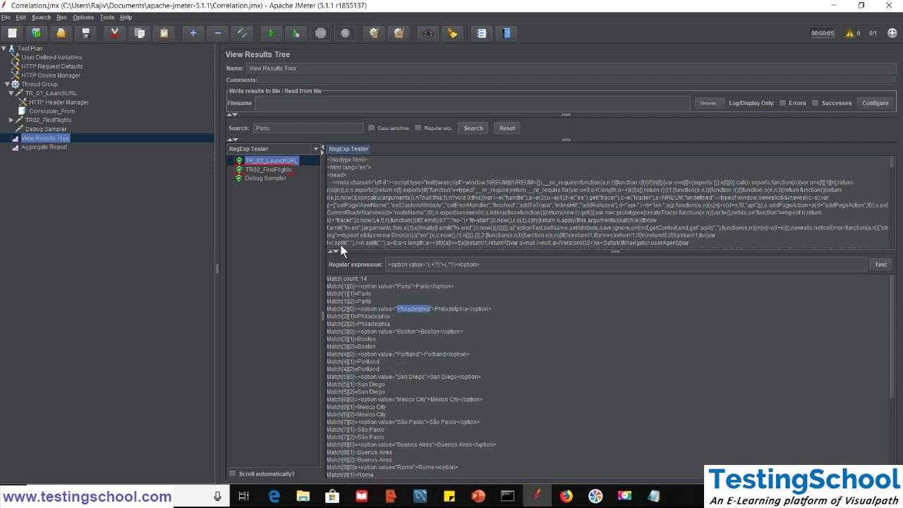
pyautogui.click(45, 140)
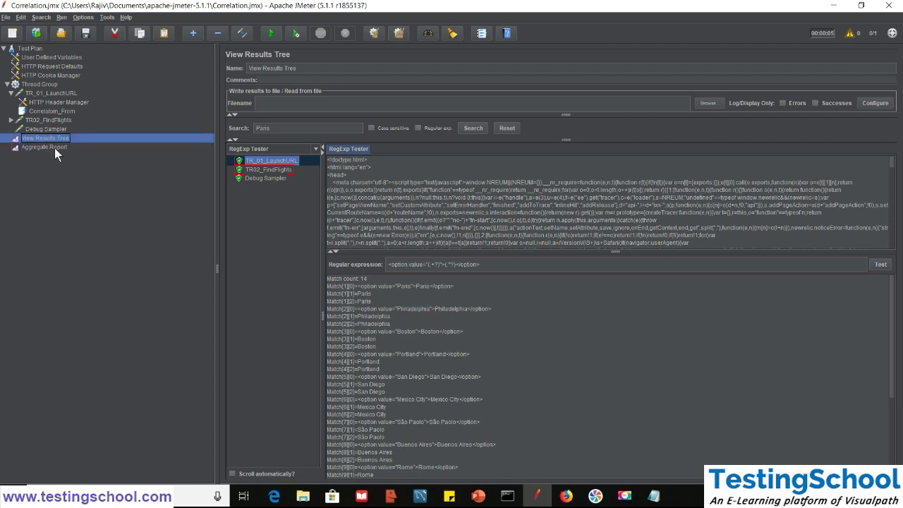
# Set the Correlatoin_From extractor's match number to 1 and its default value to null
pyautogui.click(256, 169)
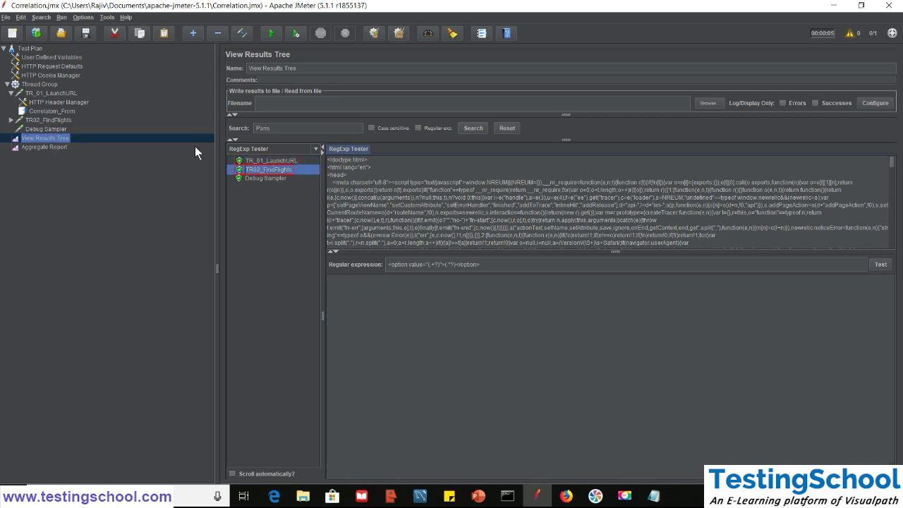
pyautogui.click(44, 110)
pyautogui.click(398, 178)
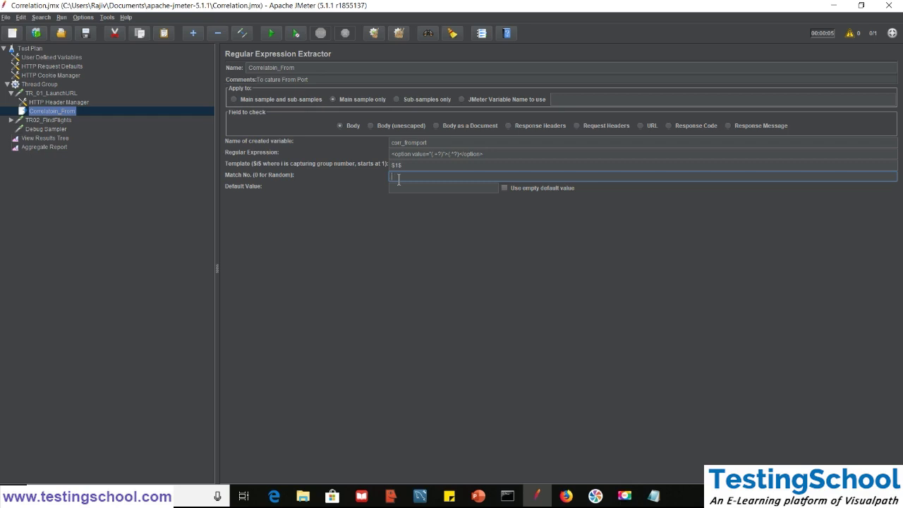
pyautogui.click(394, 186)
pyautogui.write('0')
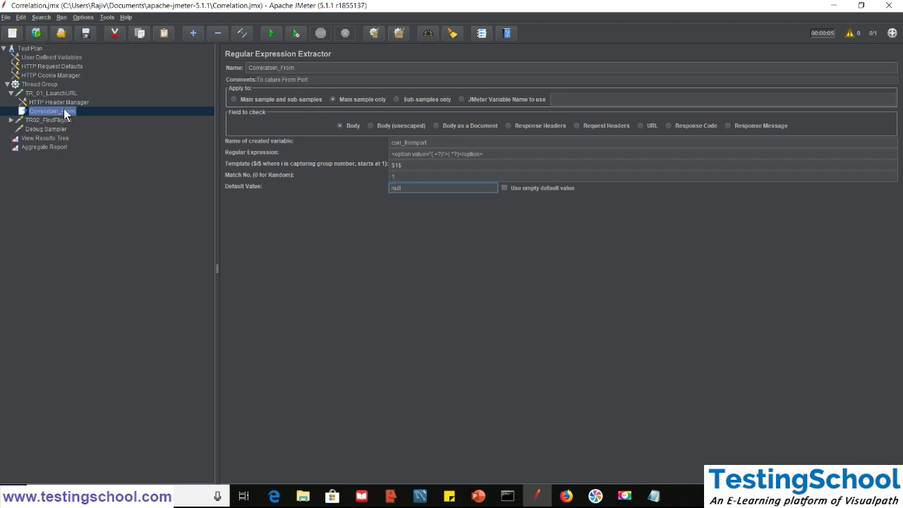
# Replace the fromPort parameter value in the TR02_FindFlights request with the extracted variable ${corr_fromport}
pyautogui.doubleClick(465, 143)
pyautogui.hotkey('ctrl', 'c')
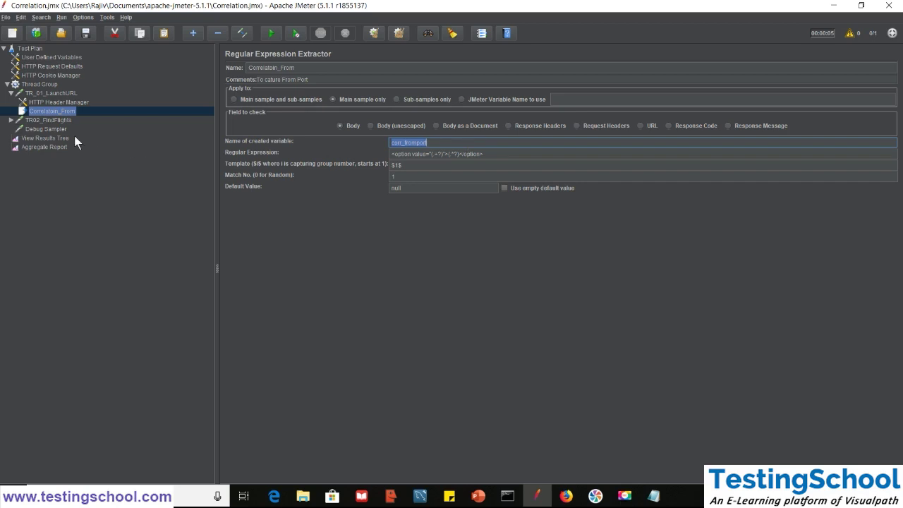
pyautogui.click(55, 120)
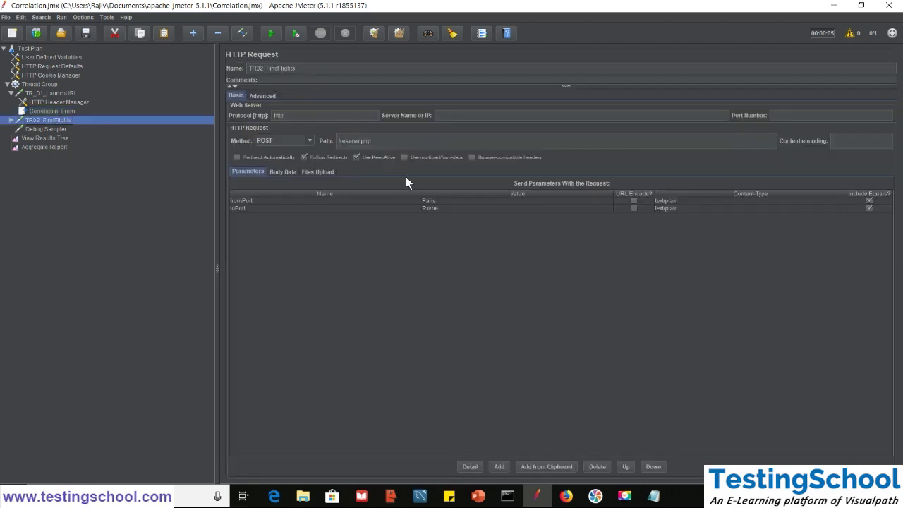
pyautogui.doubleClick(440, 201)
pyautogui.write('${')
pyautogui.hotkey('ctrl', 'v')
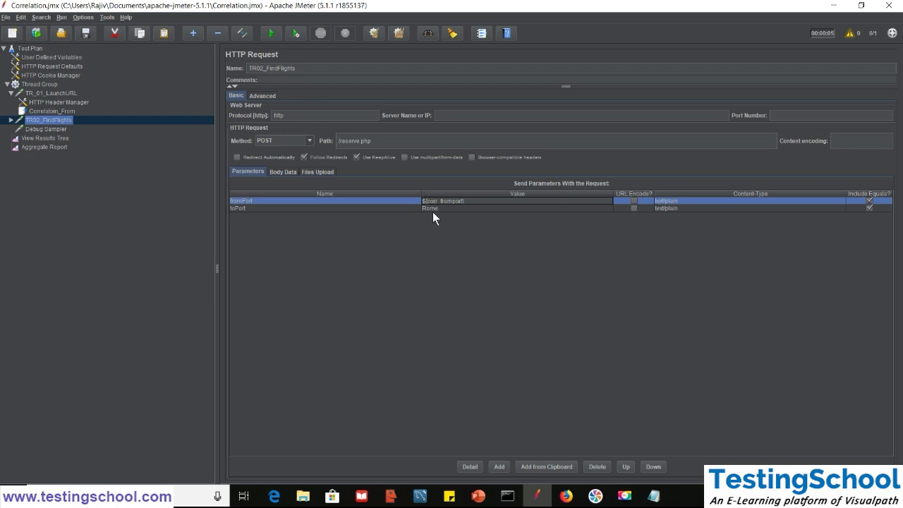
pyautogui.doubleClick(458, 202)
pyautogui.click(475, 202)
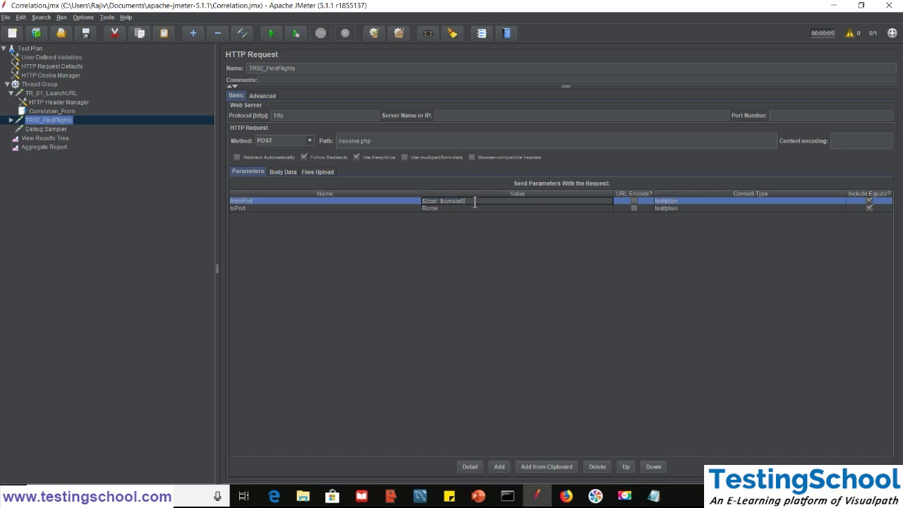
pyautogui.click(40, 139)
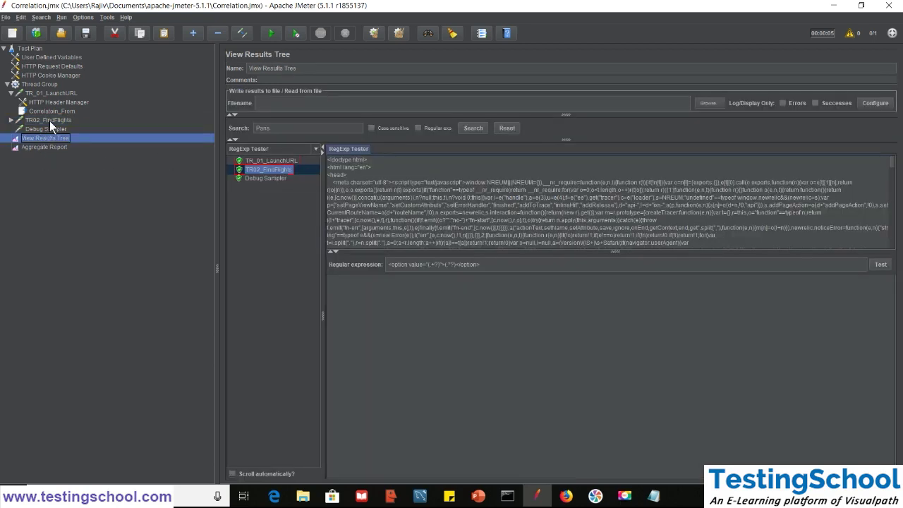
pyautogui.click(49, 121)
# Render the View Results Tree results as Text and show the TR02_FindFlights response body
pyautogui.click(48, 138)
pyautogui.click(275, 150)
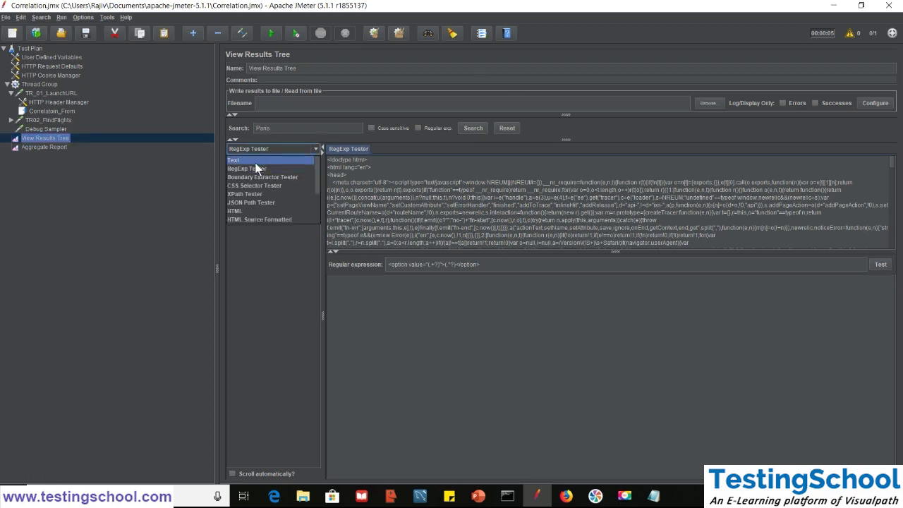
pyautogui.click(254, 163)
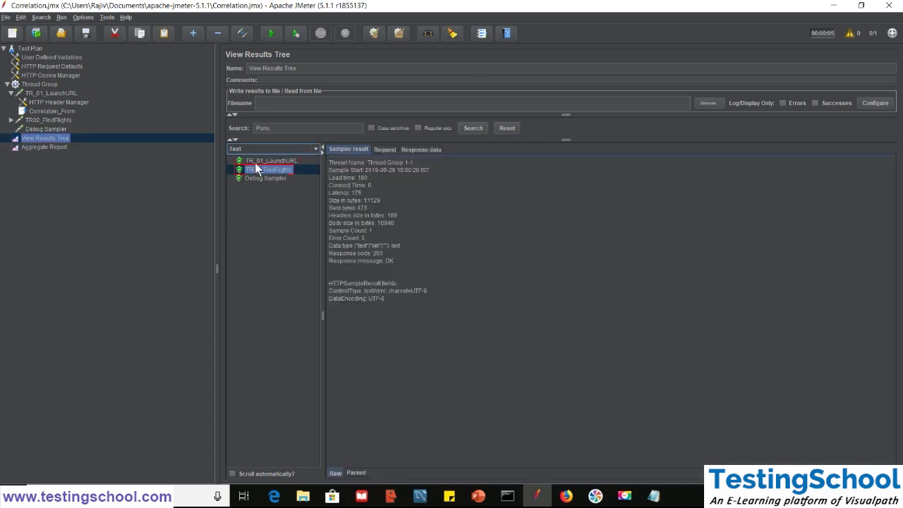
pyautogui.click(420, 149)
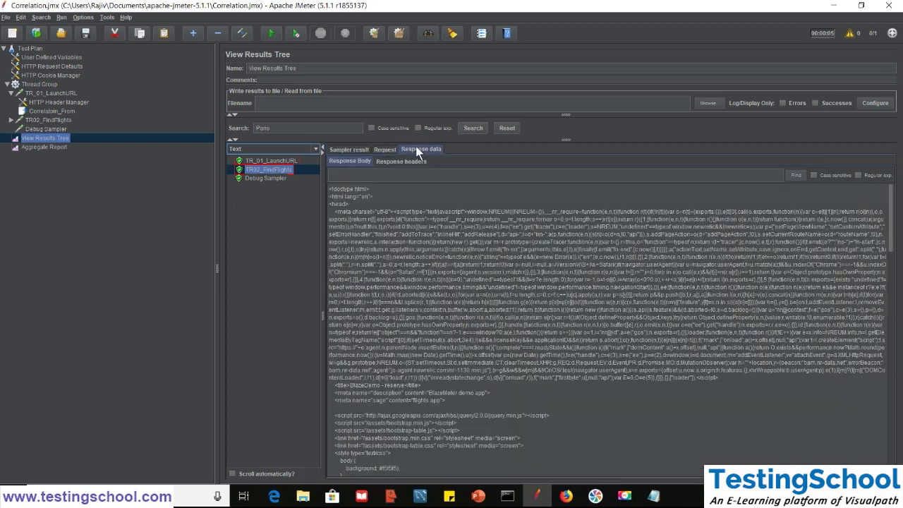
# Clear the old results, run the test plan, and check the fromPort value in the TR02_FindFlights request body
pyautogui.click(371, 34)
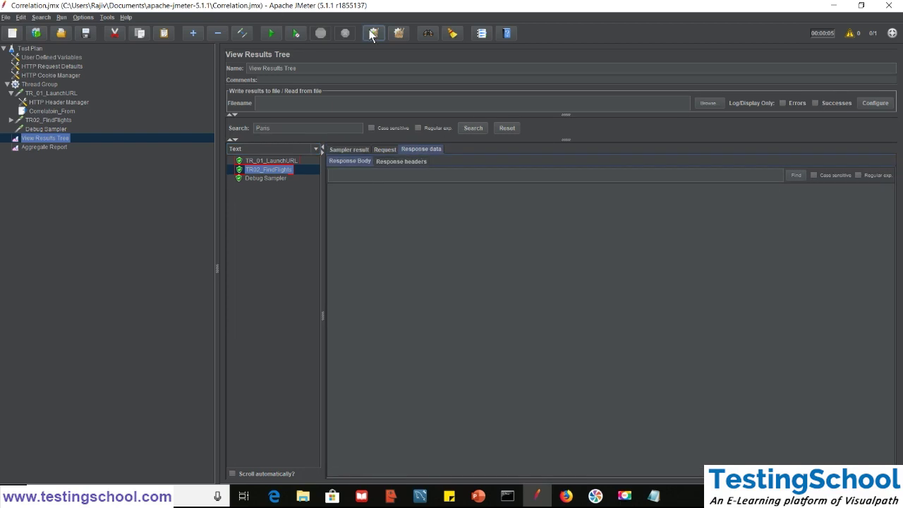
pyautogui.click(270, 33)
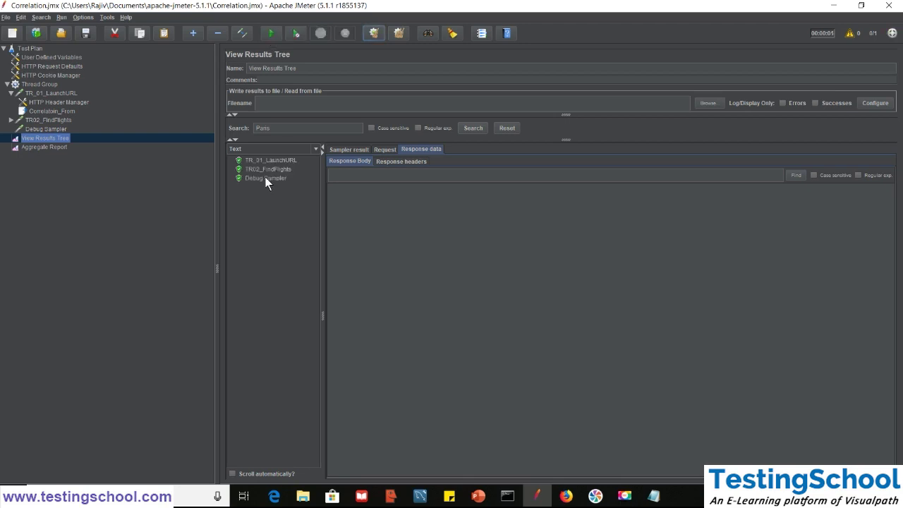
pyautogui.click(282, 171)
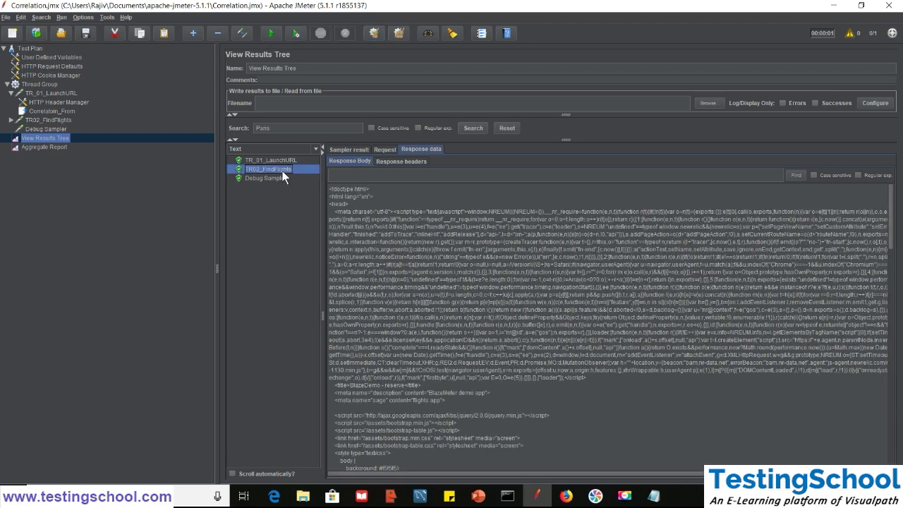
pyautogui.click(381, 150)
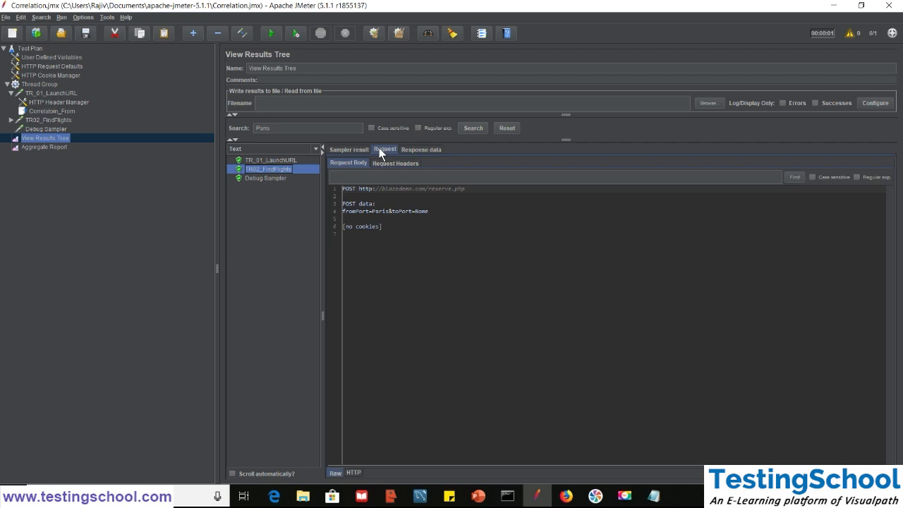
pyautogui.doubleClick(381, 210)
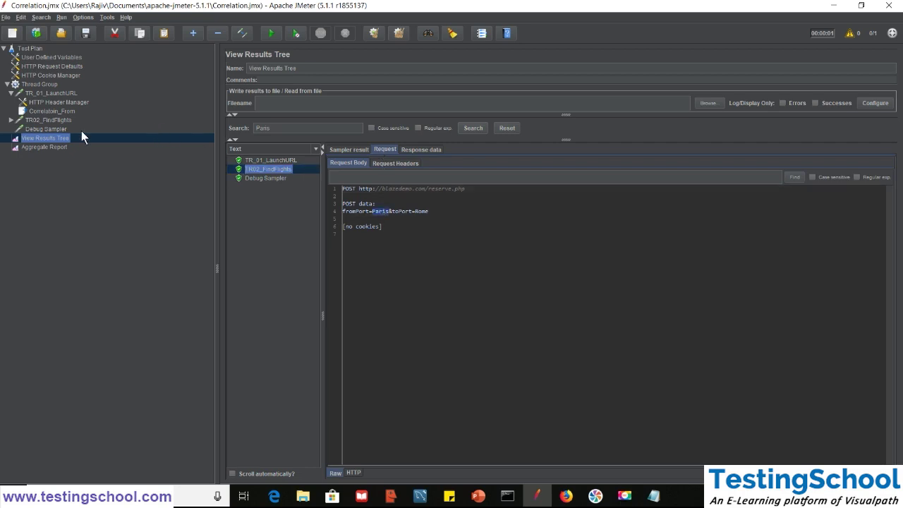
# Set the Correlatoin_From extractor's match number to 2
pyautogui.click(40, 94)
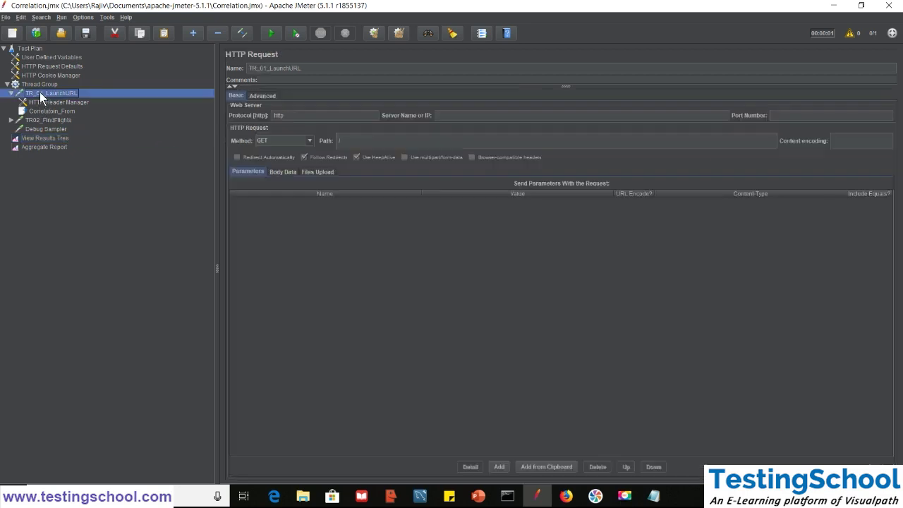
pyautogui.click(52, 120)
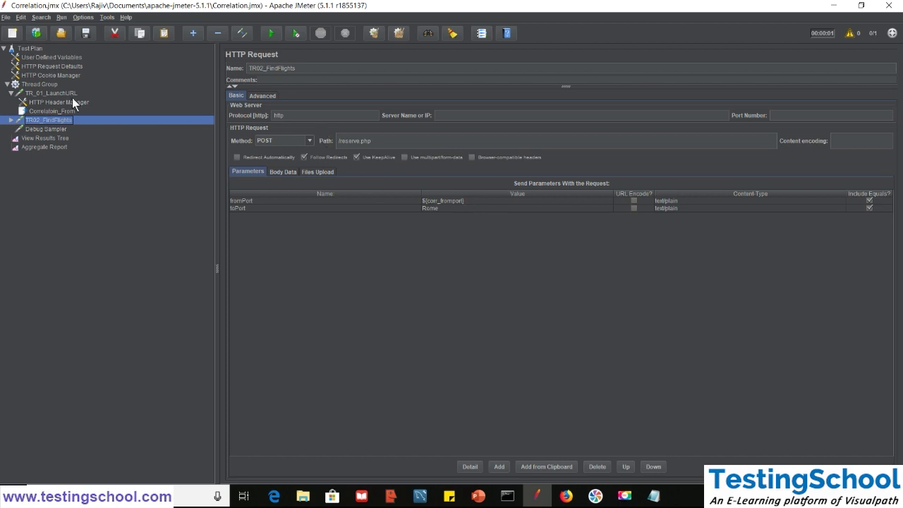
pyautogui.click(48, 93)
pyautogui.click(50, 111)
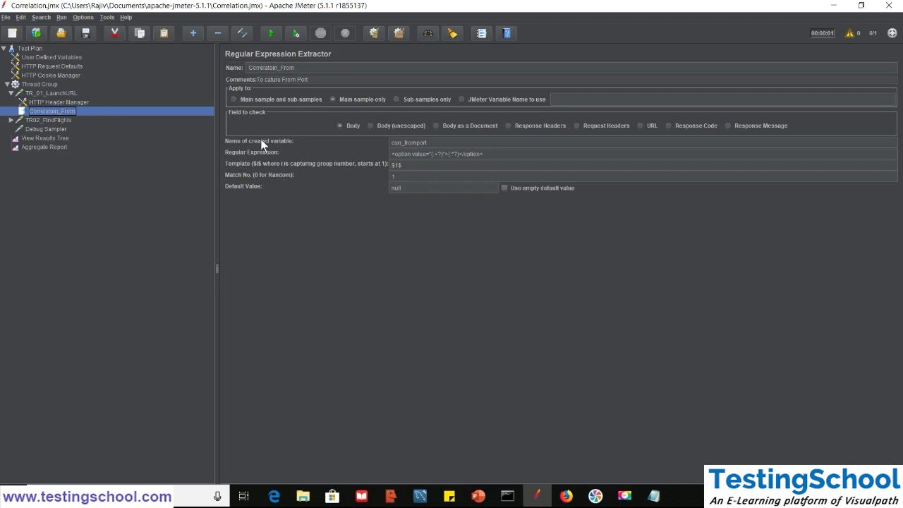
pyautogui.doubleClick(398, 176)
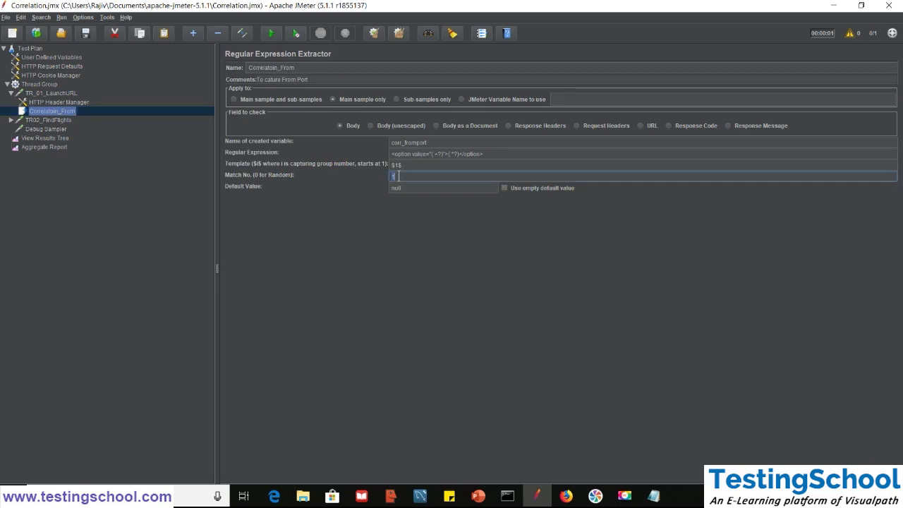
# Rerun the test plan with cleared results and check which city match number 2 sends in the TR02_FindFlights request
pyautogui.click(35, 138)
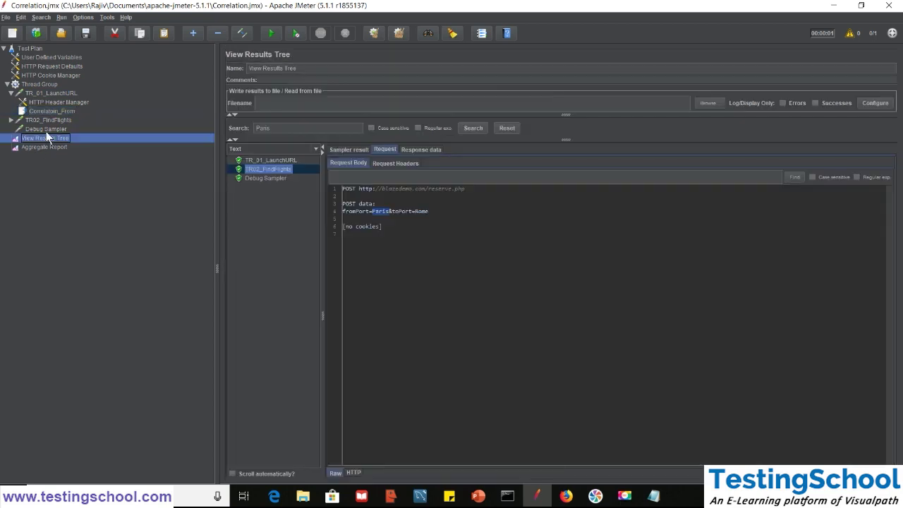
pyautogui.click(397, 35)
pyautogui.click(272, 34)
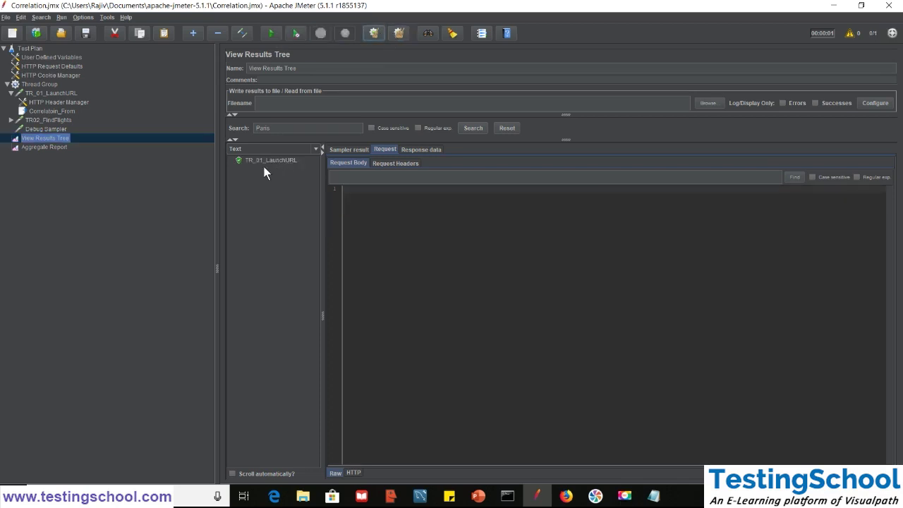
pyautogui.click(267, 169)
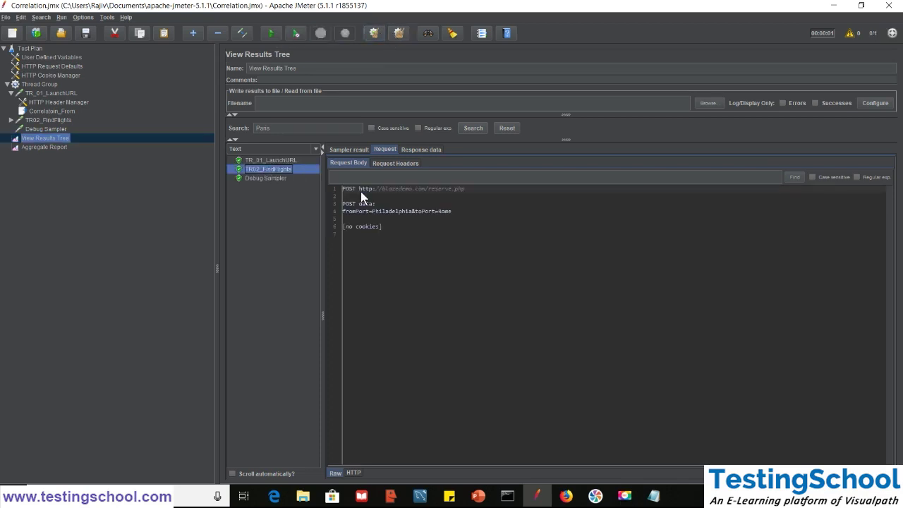
pyautogui.doubleClick(390, 210)
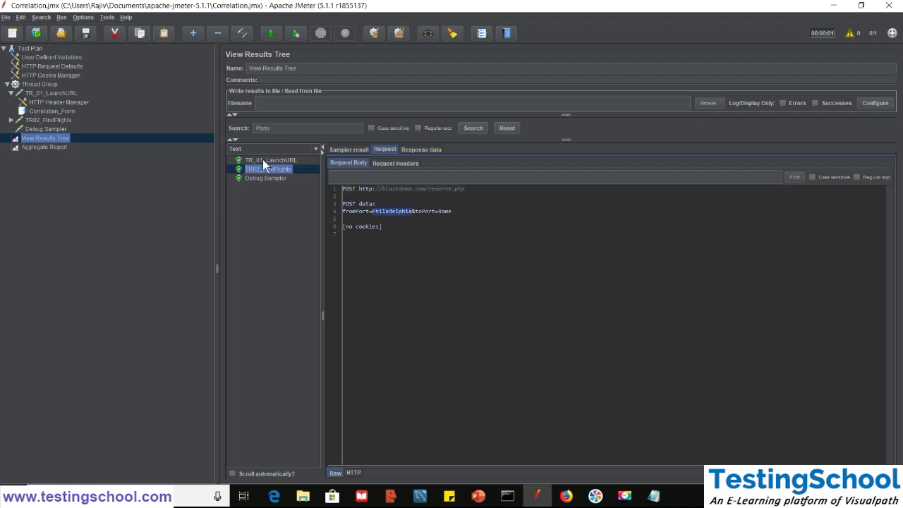
# Set the Correlatoin_From extractor's match number to 0 so that a random match is used
pyautogui.click(44, 111)
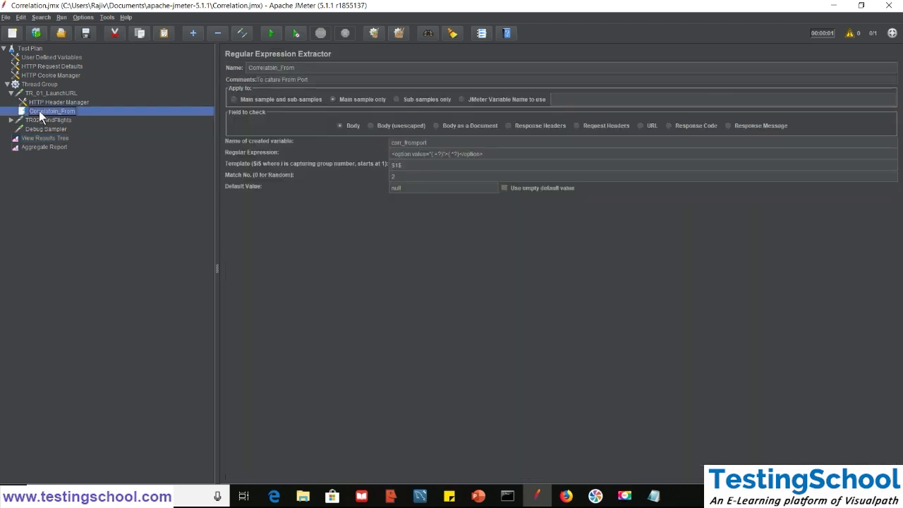
pyautogui.click(420, 186)
pyautogui.doubleClick(411, 176)
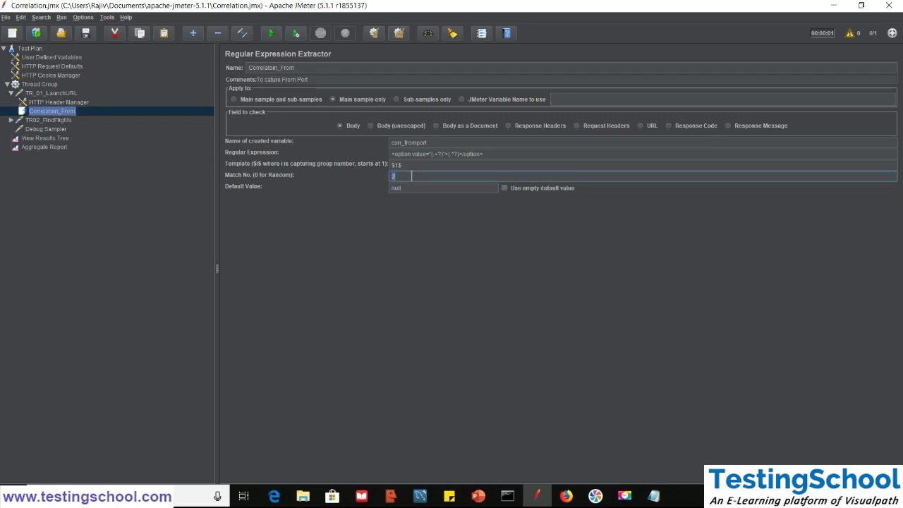
pyautogui.write('0')
# Clear the results, run the test plan again, and check the randomly chosen fromPort in the TR02_FindFlights request
pyautogui.click(38, 138)
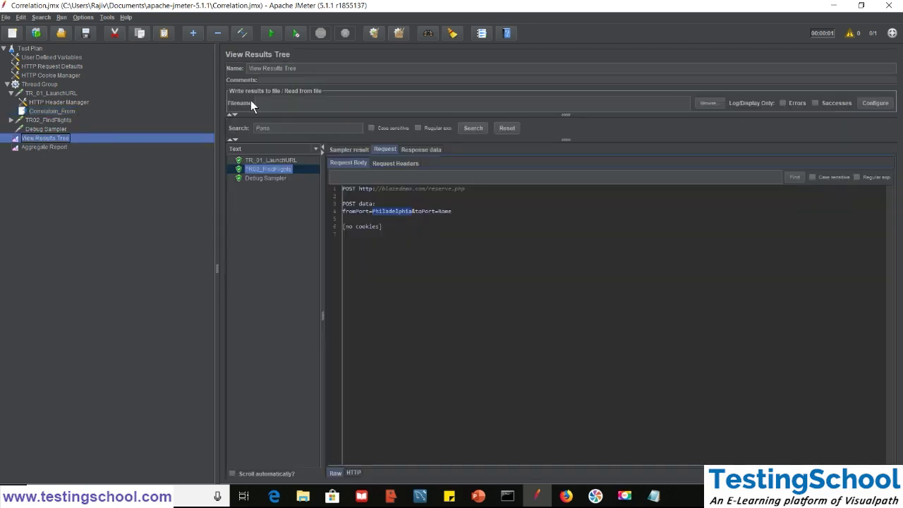
pyautogui.click(394, 33)
pyautogui.click(273, 32)
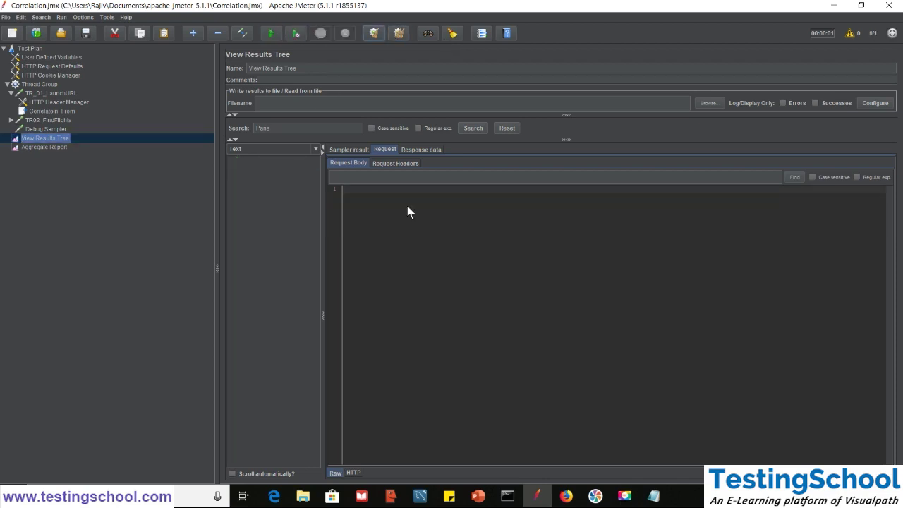
pyautogui.click(279, 170)
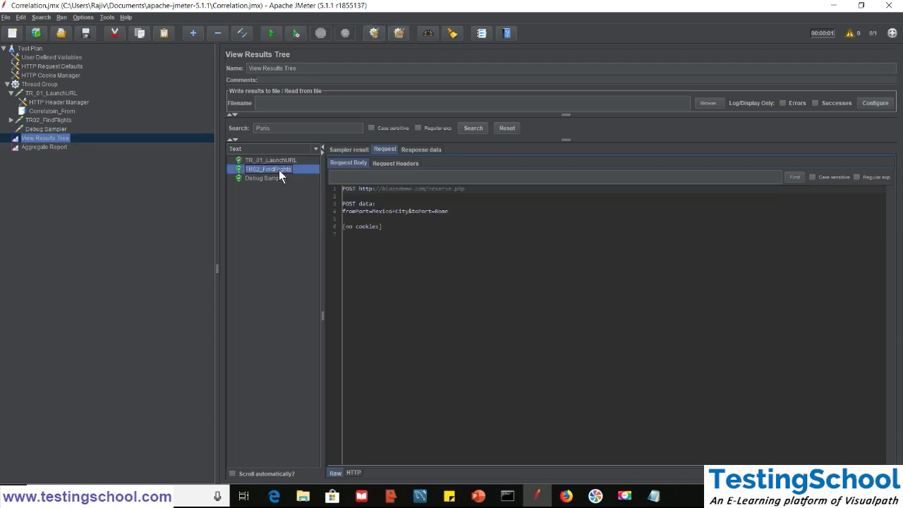
pyautogui.click(387, 207)
# Set the Thread Group's loop count to 3
pyautogui.click(37, 85)
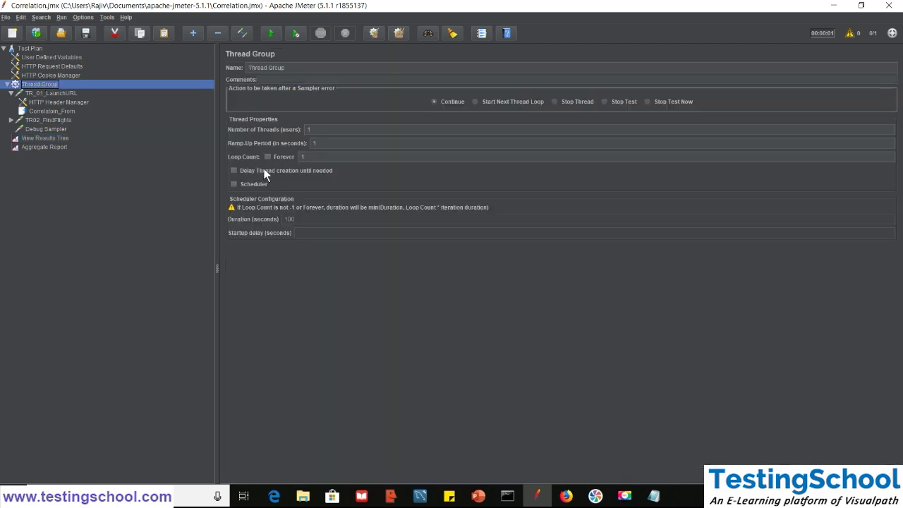
pyautogui.doubleClick(308, 157)
pyautogui.write('3')
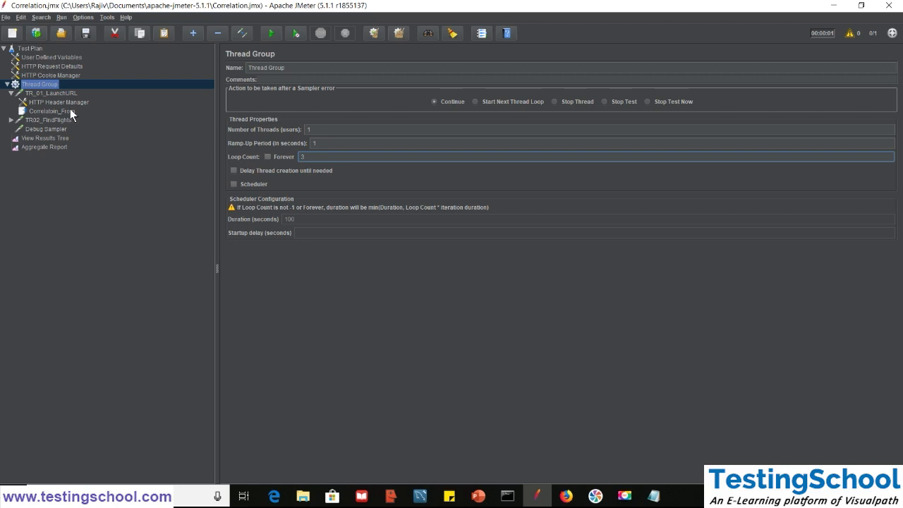
# Run the three-loop test with cleared results and compare the fromPort values in the three TR02_FindFlights requests
pyautogui.click(30, 138)
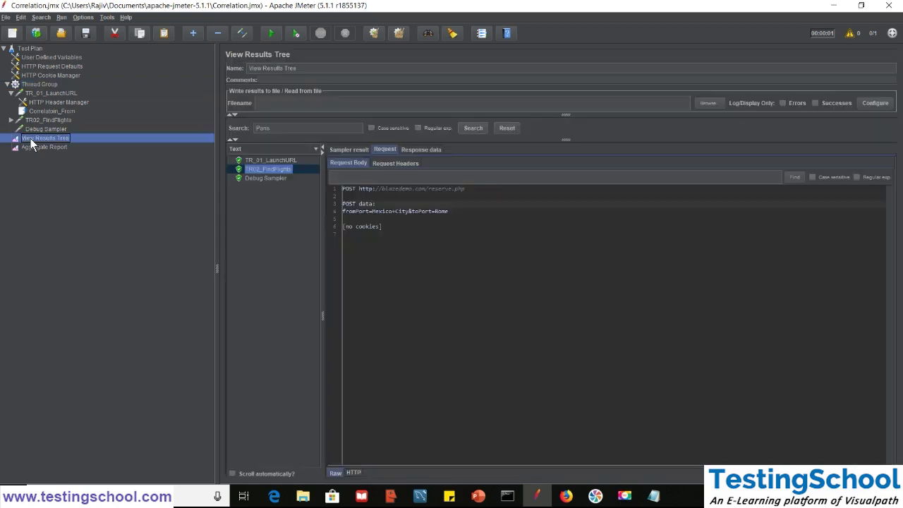
pyautogui.click(399, 35)
pyautogui.click(272, 33)
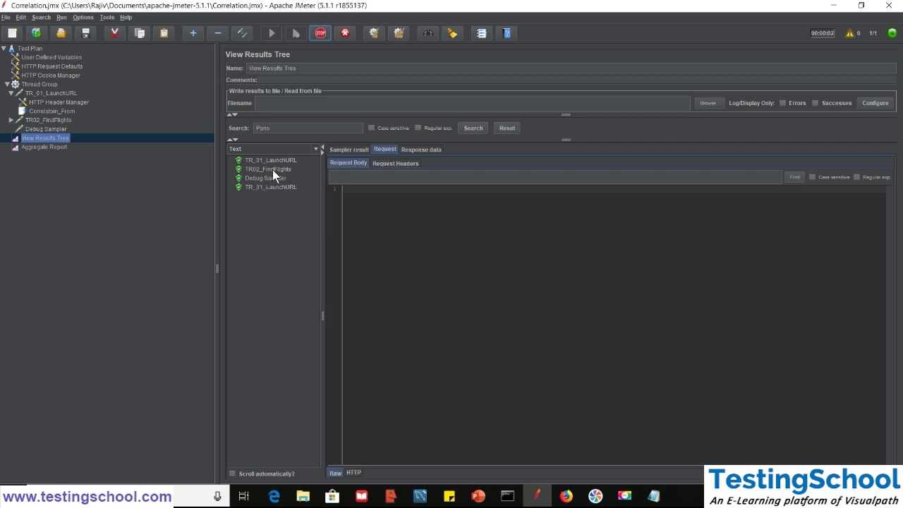
pyautogui.click(272, 169)
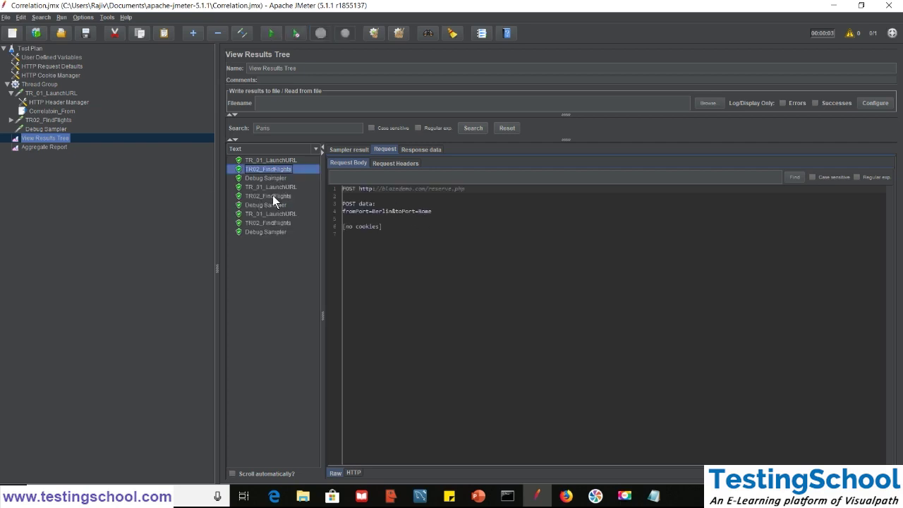
pyautogui.click(272, 196)
pyautogui.click(272, 223)
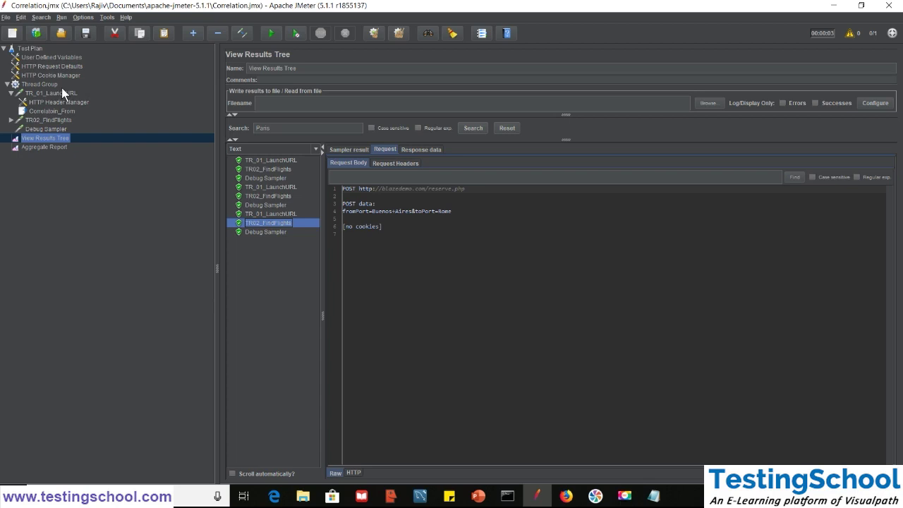
# Duplicate the Correlatoin_From extractor under TR_01_LaunchURL and open the copy
pyautogui.click(44, 112)
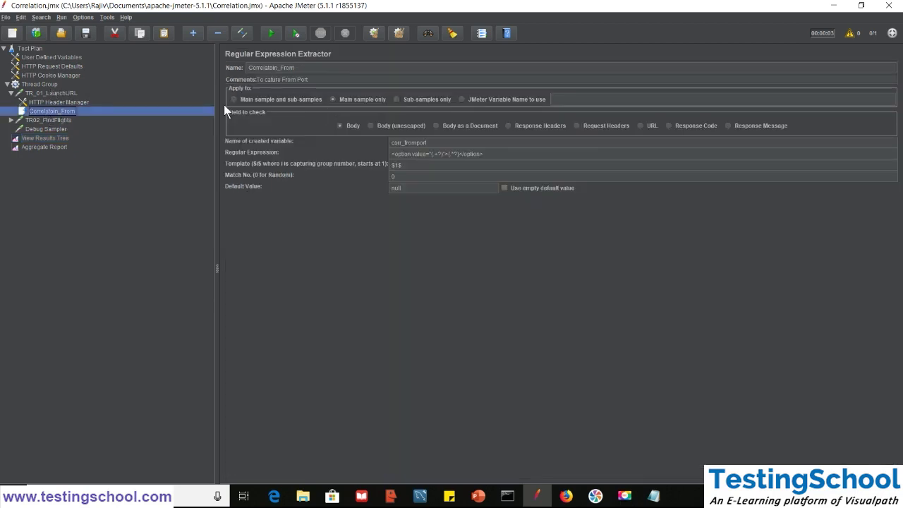
pyautogui.click(54, 94)
pyautogui.hotkey('ctrl', 'v')
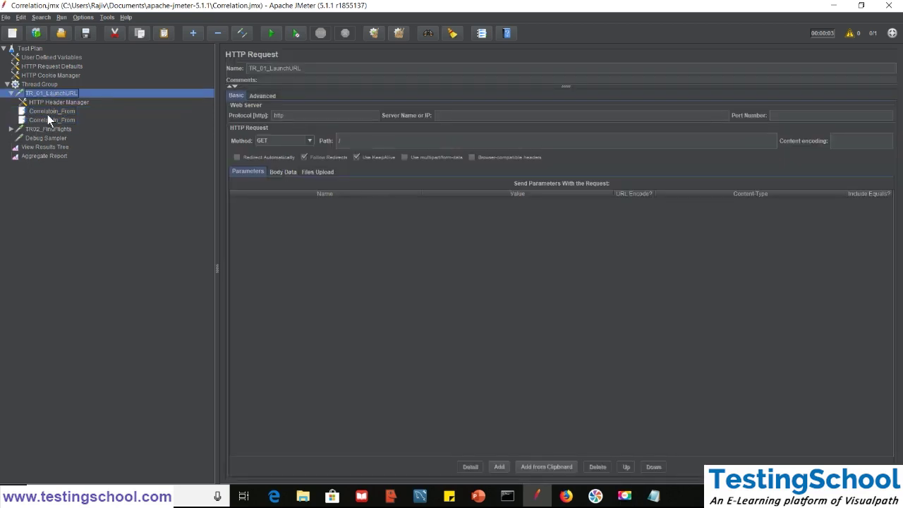
pyautogui.click(47, 120)
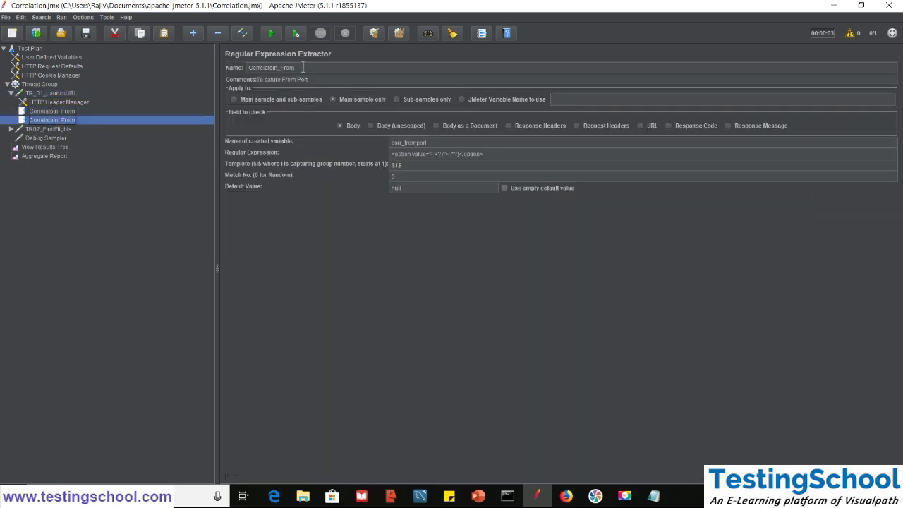
# Rename the copied extractor to Correlatoin_To and change its comment to "To cature To Port"
pyautogui.click(303, 67)
pyautogui.keyDown('shift'); pyautogui.click(281, 67); pyautogui.keyUp('shift')
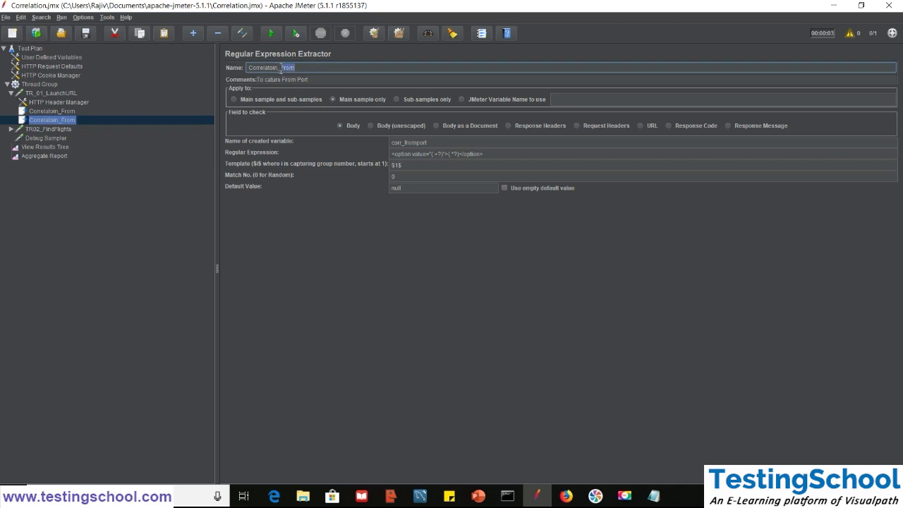
pyautogui.write('To')
pyautogui.doubleClick(288, 79)
pyautogui.write('To')
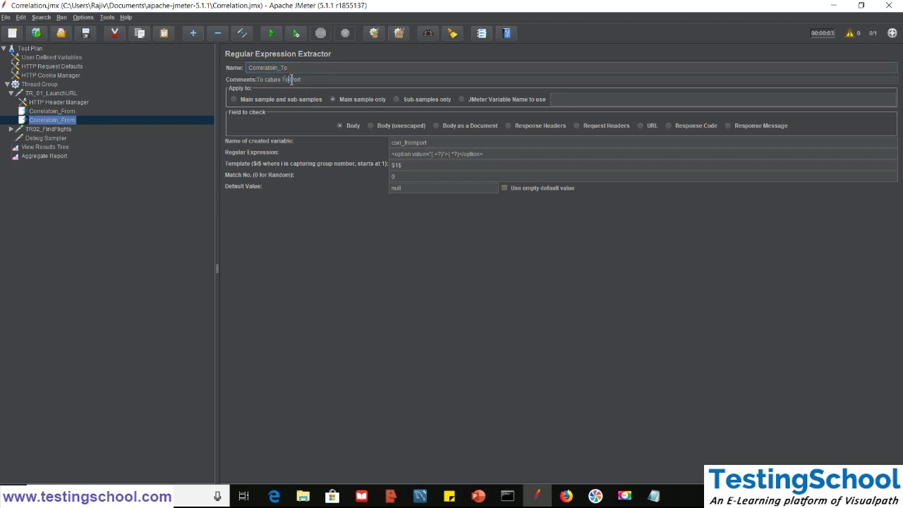
# Set the Correlatoin_To extractor's created variable to corr_Toport and copy that name
pyautogui.click(405, 143)
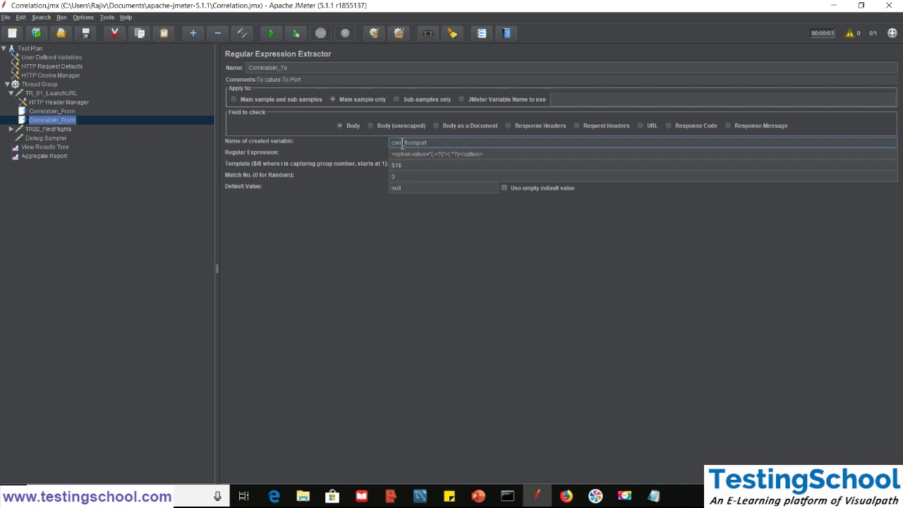
pyautogui.hotkey('shift', 'Right')
pyautogui.hotkey('shift', 'Right')
pyautogui.hotkey('shift', 'Right')
pyautogui.hotkey('shift', 'Right')
pyautogui.write('To')
pyautogui.doubleClick(420, 143)
pyautogui.hotkey('ctrl', 'c')
pyautogui.doubleClick(399, 177)
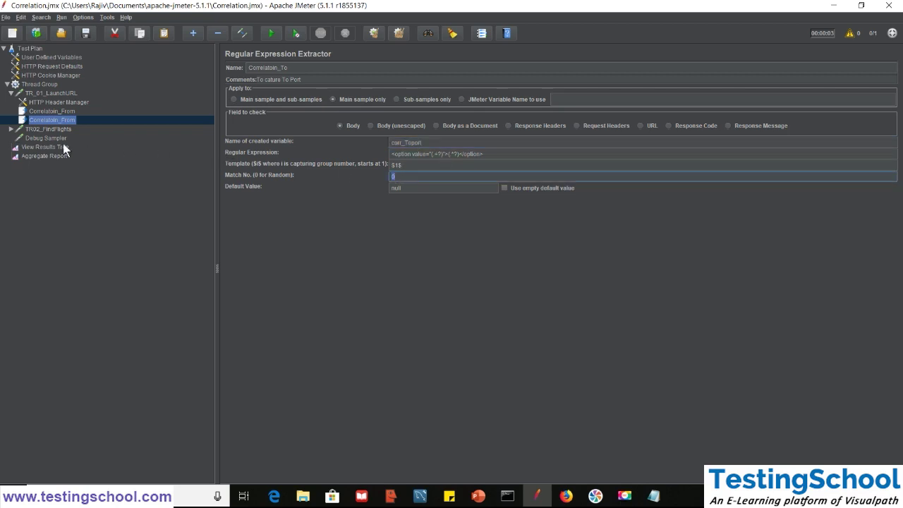
# Clear all previous results from the View Results Tree
pyautogui.click(36, 139)
pyautogui.click(37, 147)
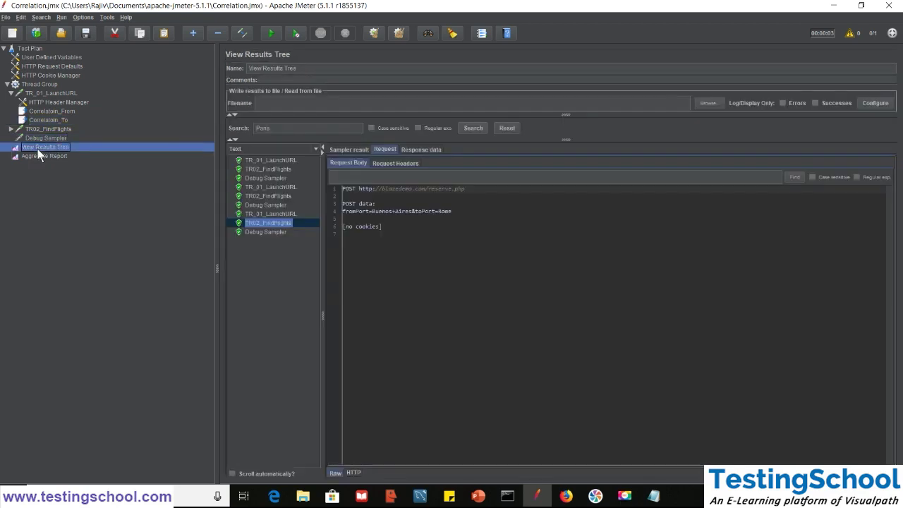
pyautogui.click(402, 31)
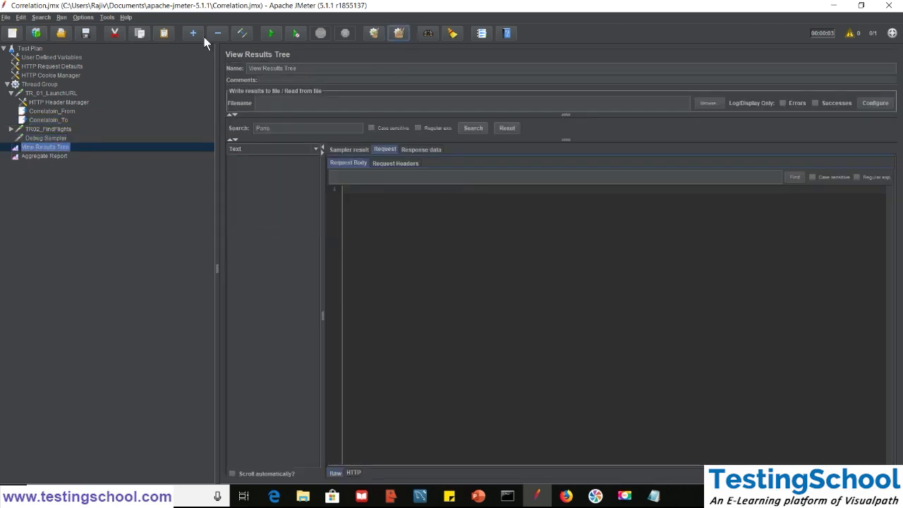
# Set the toPort parameter of the TR02_FindFlights request to ${corr_Toport}
pyautogui.click(56, 121)
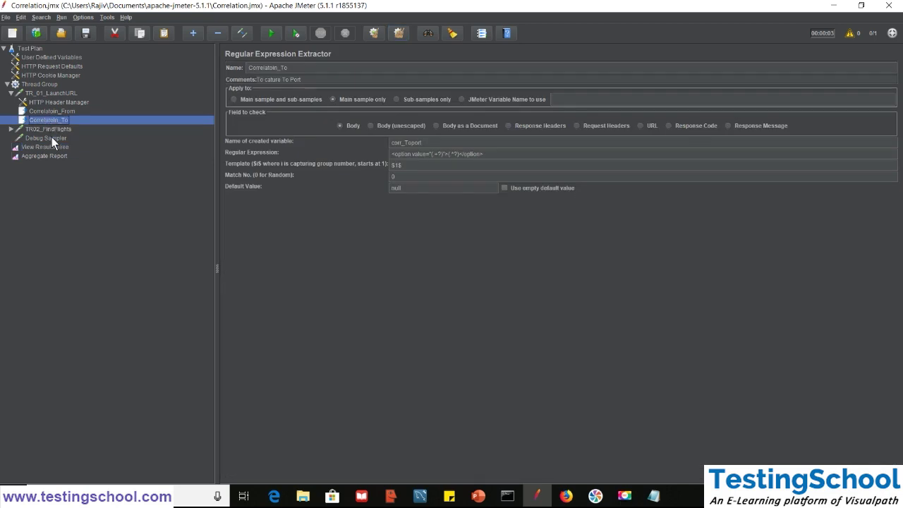
pyautogui.click(48, 129)
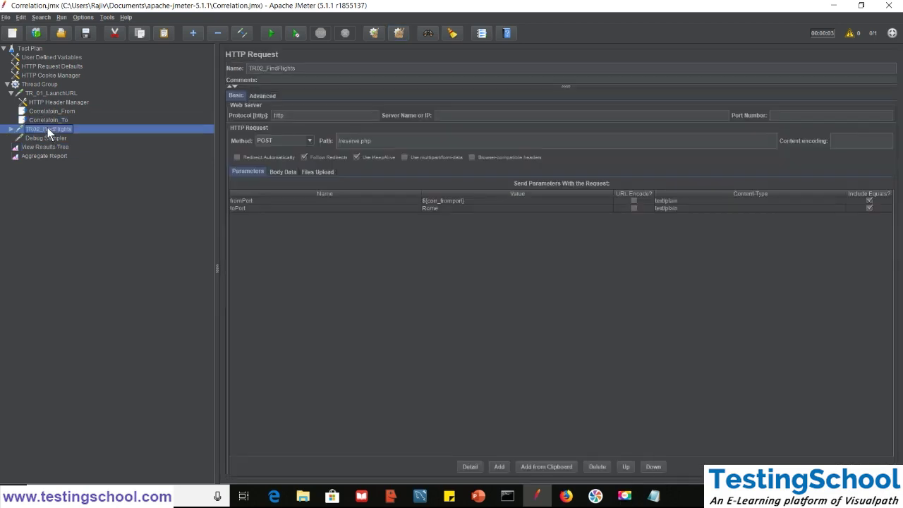
pyautogui.doubleClick(440, 209)
pyautogui.press('BackSpace')
pyautogui.press('BackSpace')
pyautogui.press('BackSpace')
pyautogui.press('BackSpace')
pyautogui.write('${')
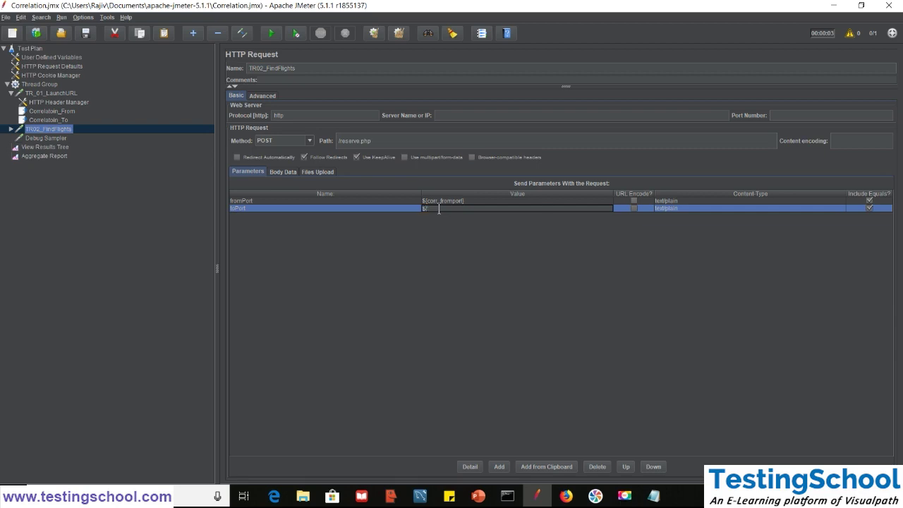
pyautogui.hotkey('ctrl', 'v')
pyautogui.click(341, 199)
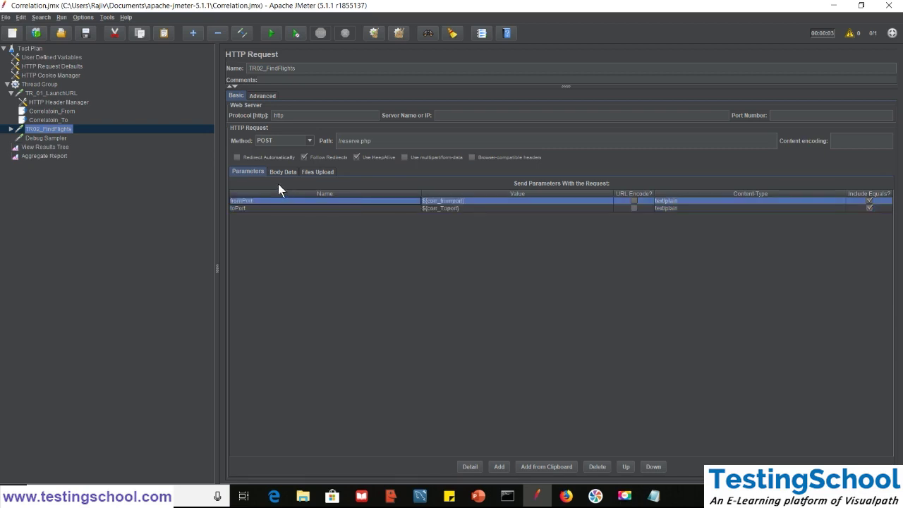
# Run the test plan and compare the fromPort and toPort values in the three TR02_FindFlights requests
pyautogui.click(48, 148)
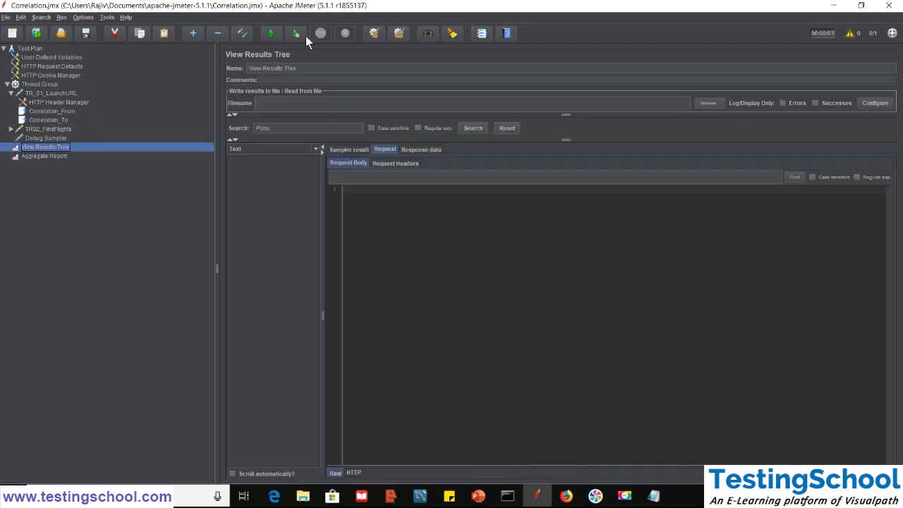
pyautogui.click(274, 35)
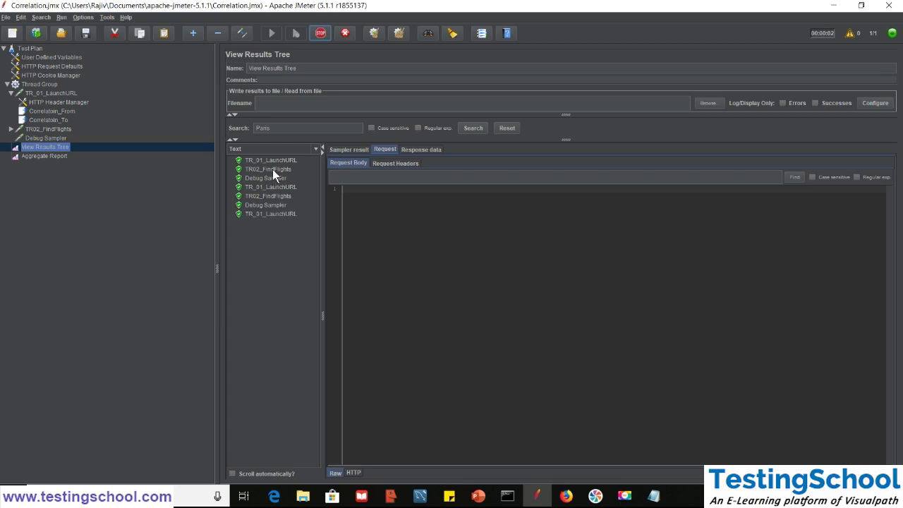
pyautogui.click(272, 169)
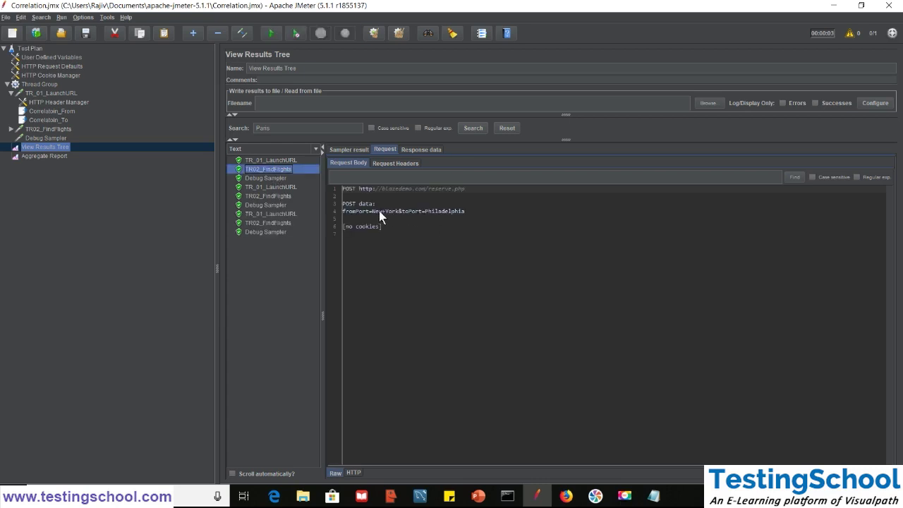
pyautogui.click(268, 197)
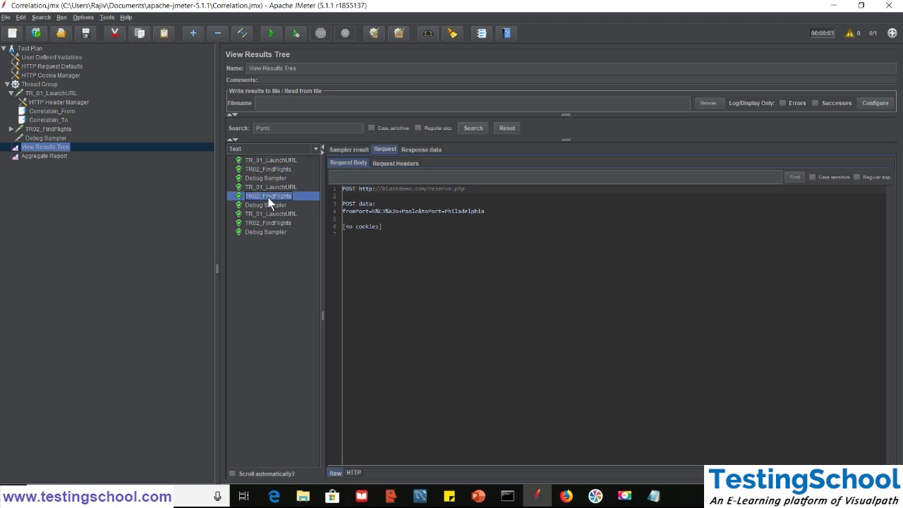
pyautogui.click(262, 223)
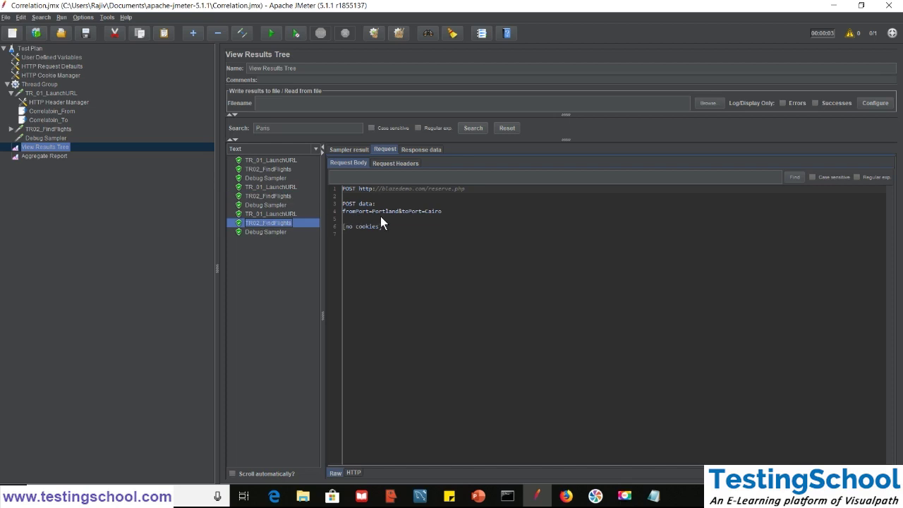
# Disable the Correlatoin_From and Correlatoin_To extractors and add a Boundary Extractor to TR_01_LaunchURL
pyautogui.click(55, 111)
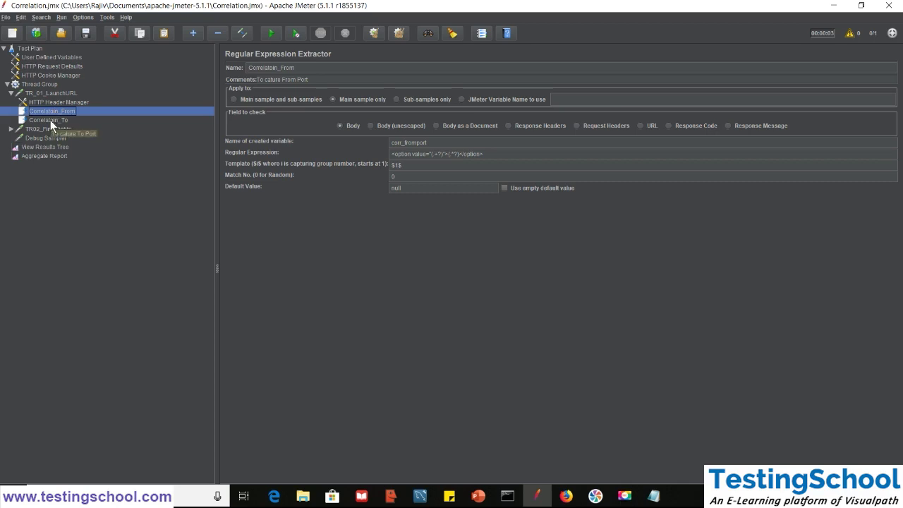
pyautogui.keyDown('ctrl'); pyautogui.click(51, 121); pyautogui.keyUp('ctrl')
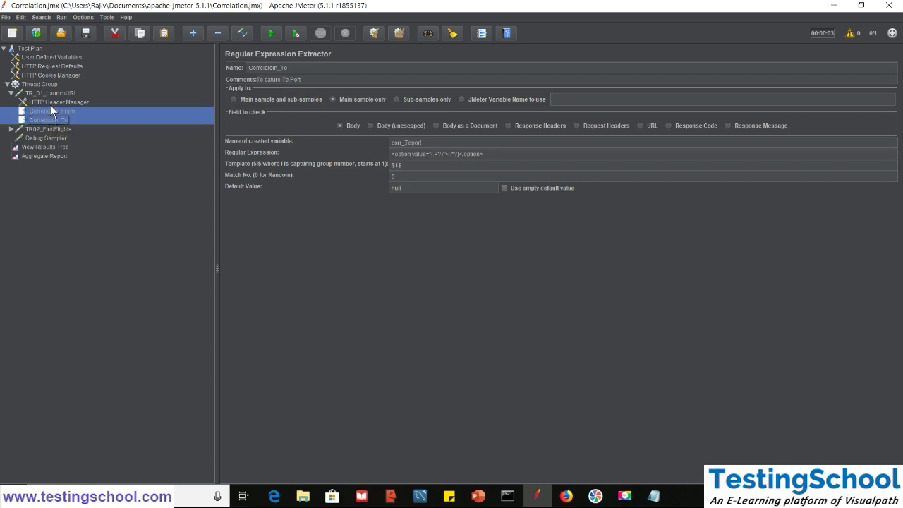
pyautogui.click(45, 93)
pyautogui.rightClick(46, 92)
pyautogui.moveTo(81, 96)
pyautogui.moveTo(173, 128)
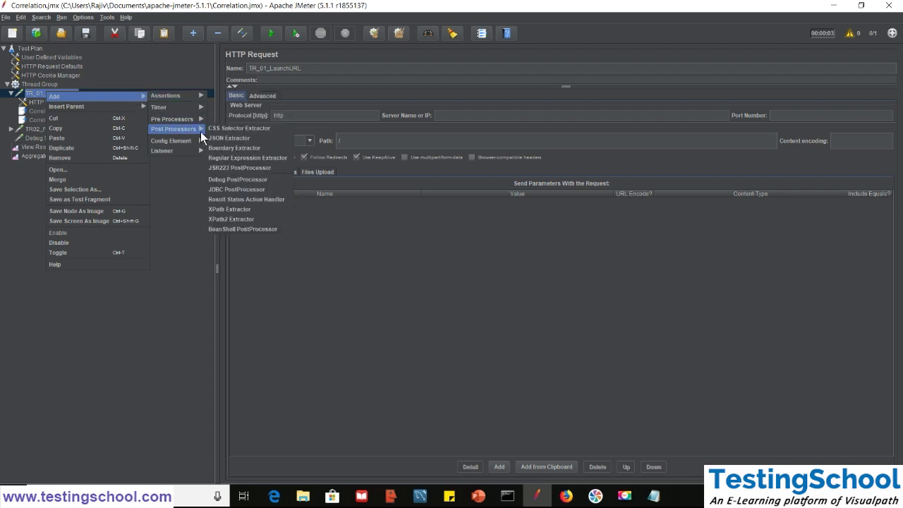
pyautogui.click(233, 149)
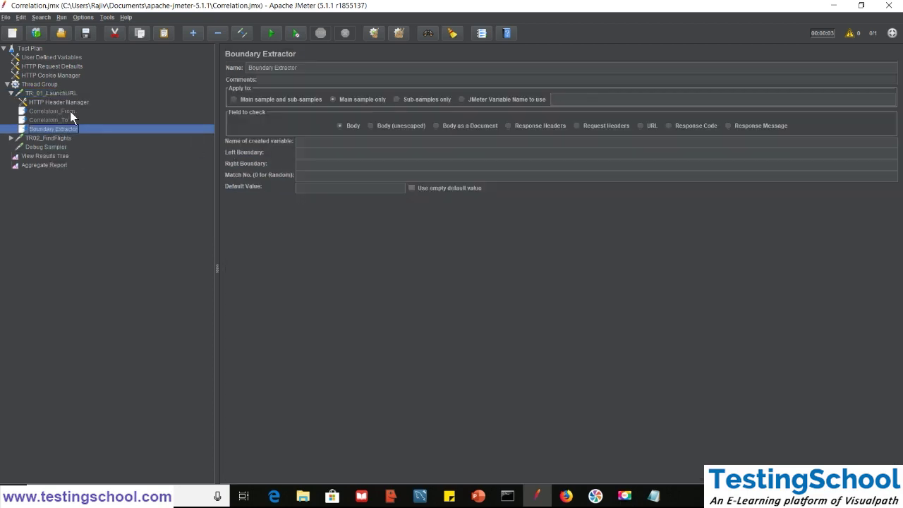
# Find paris in the TR_01_LaunchURL response body and copy the text <option value=" that precedes it
pyautogui.click(29, 158)
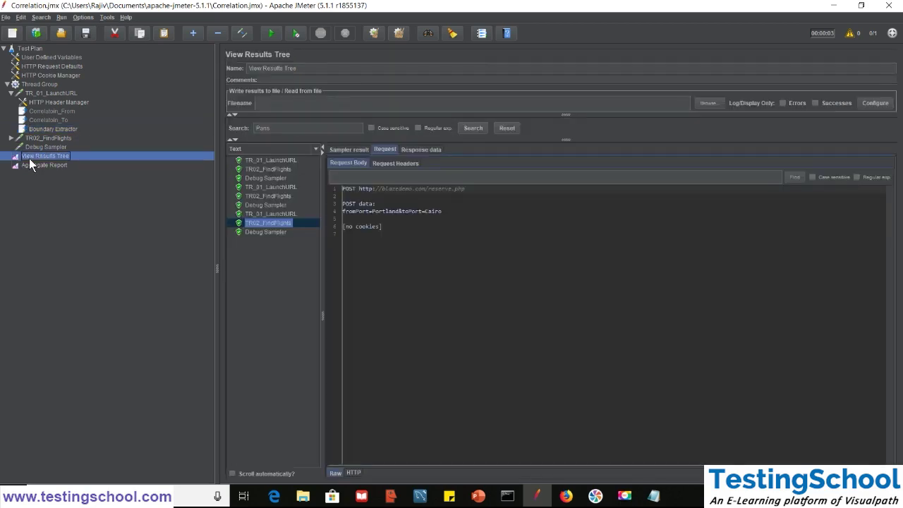
pyautogui.click(413, 150)
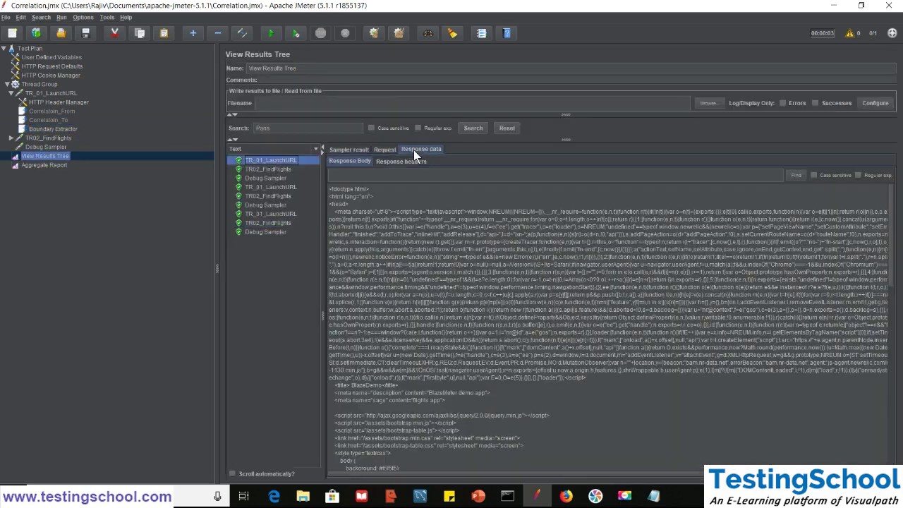
pyautogui.click(366, 177)
pyautogui.write('paris')
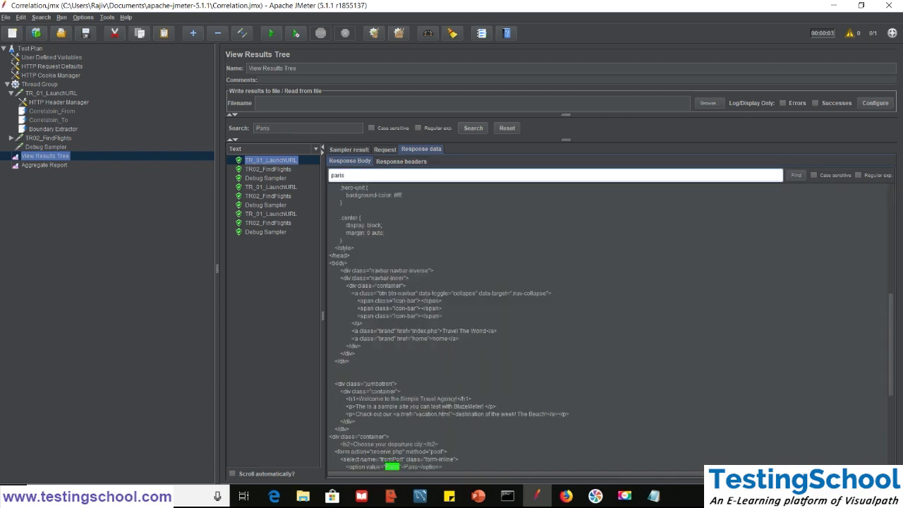
pyautogui.moveTo(889, 353); pyautogui.dragTo(895, 383)
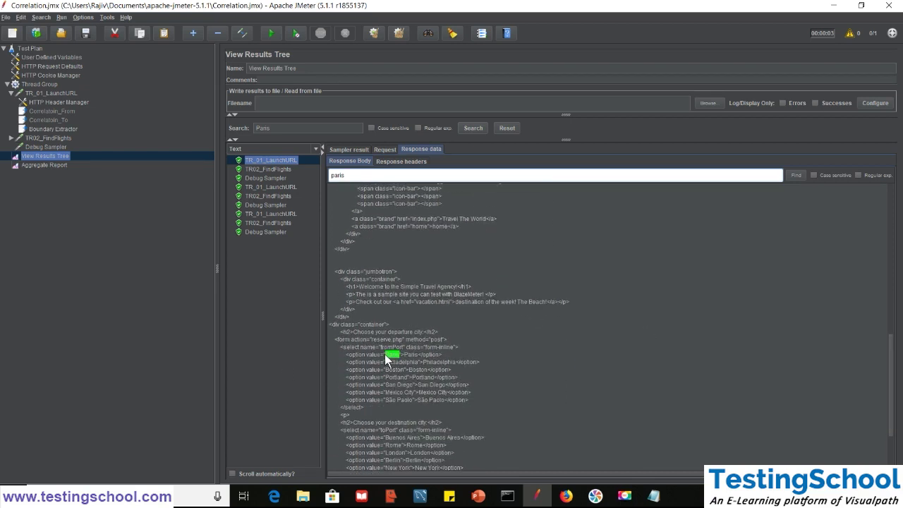
pyautogui.moveTo(385, 354); pyautogui.dragTo(346, 355)
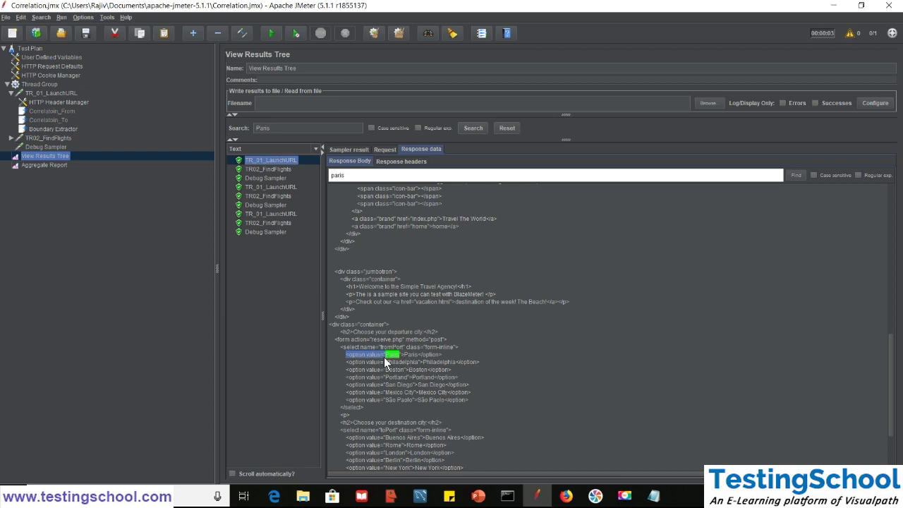
pyautogui.click(347, 352)
pyautogui.moveTo(345, 354); pyautogui.dragTo(385, 354)
pyautogui.hotkey('ctrl', 'c')
# Rename the Boundary Extractor to "Boundary Extractor From"
pyautogui.click(53, 129)
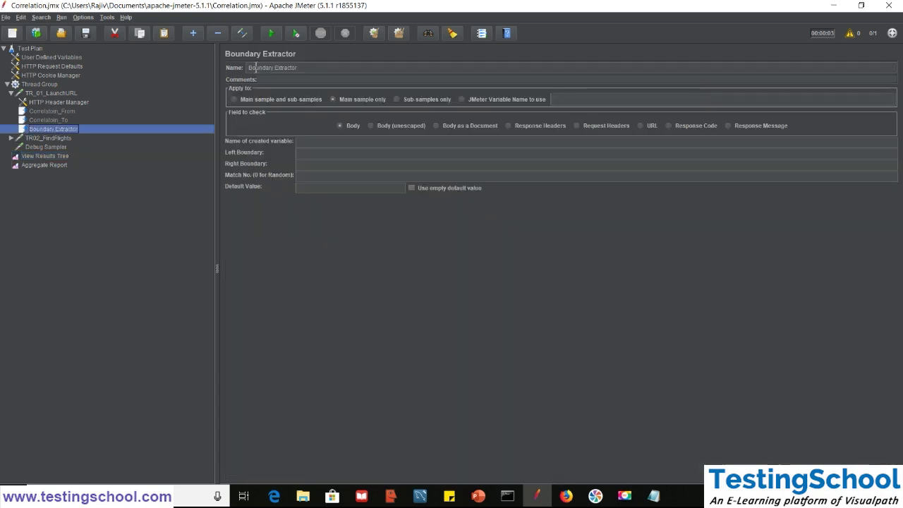
pyautogui.click(318, 67)
pyautogui.write('From')
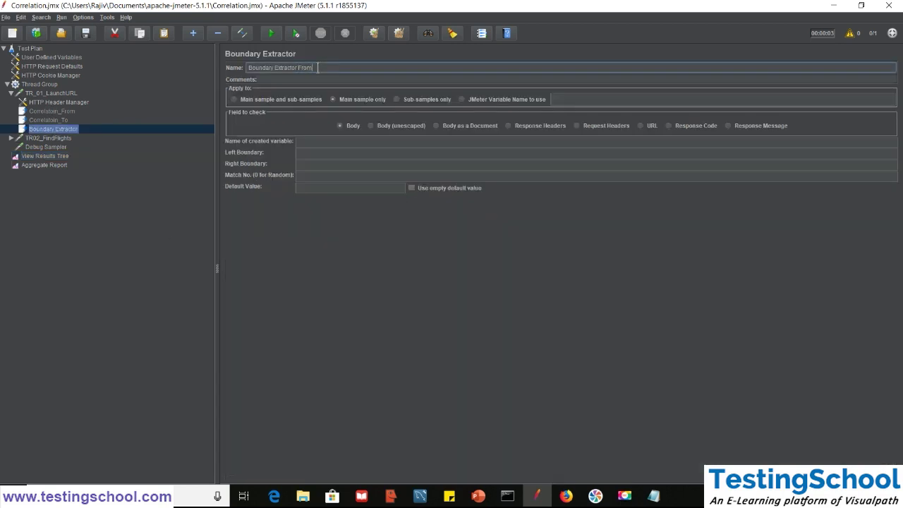
pyautogui.click(310, 141)
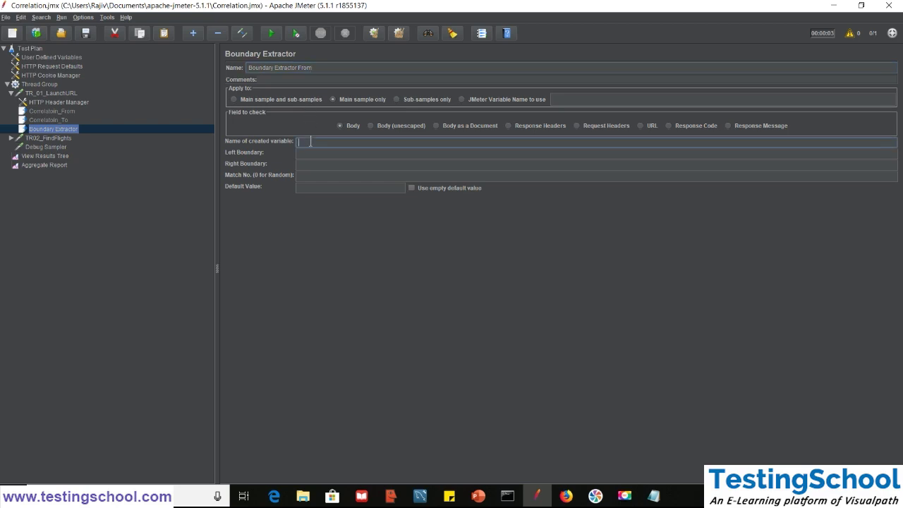
pyautogui.write('co')
pyautogui.press('BackSpace')
pyautogui.press('BackSpace')
# Set the left boundary of Boundary Extractor From to the copied <option value="
pyautogui.click(305, 154)
pyautogui.hotkey('ctrl', 'v')
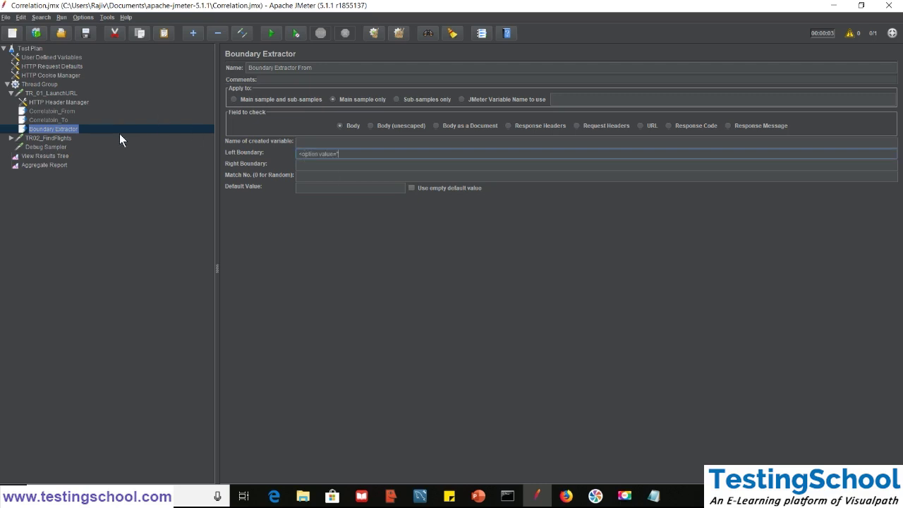
# Copy the "> that follows Paris in the response body and set it as the Boundary Extractor From's right boundary
pyautogui.click(43, 159)
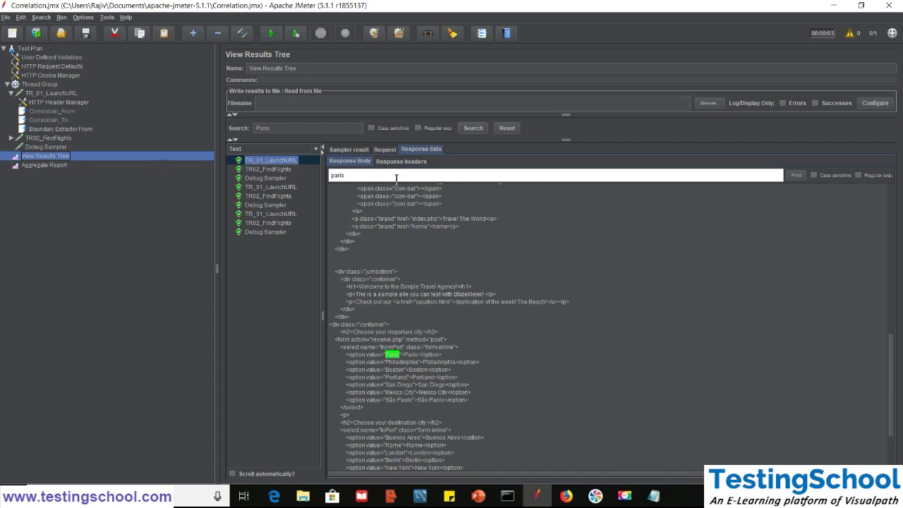
pyautogui.click(407, 358)
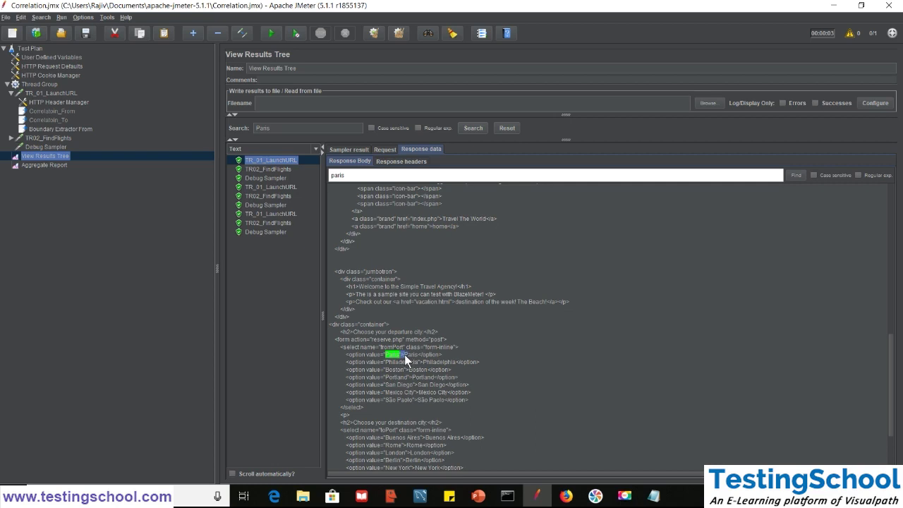
pyautogui.moveTo(409, 355)
pyautogui.mouseDown()
pyautogui.moveTo(417, 354)
pyautogui.moveTo(405, 356)
pyautogui.mouseUp()
pyautogui.click(48, 127)
pyautogui.click(317, 168)
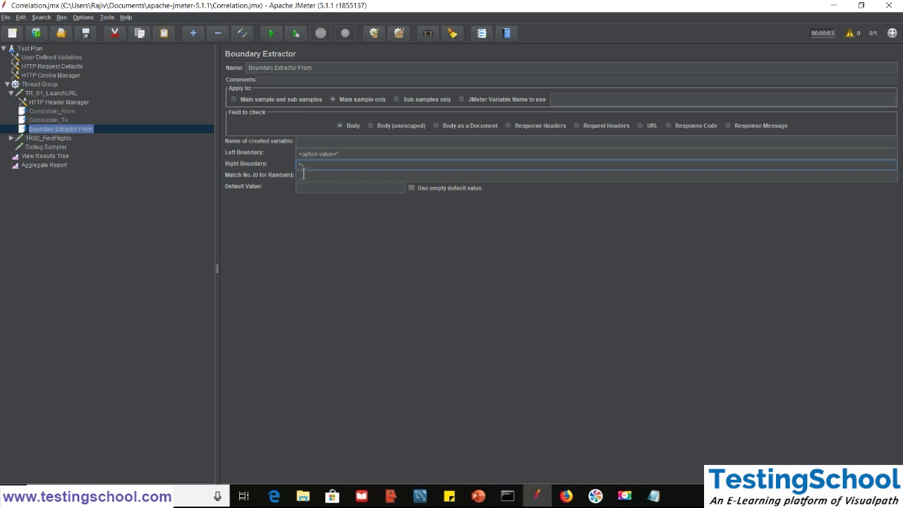
# Set the match number of Boundary Extractor From to 1
pyautogui.click(303, 177)
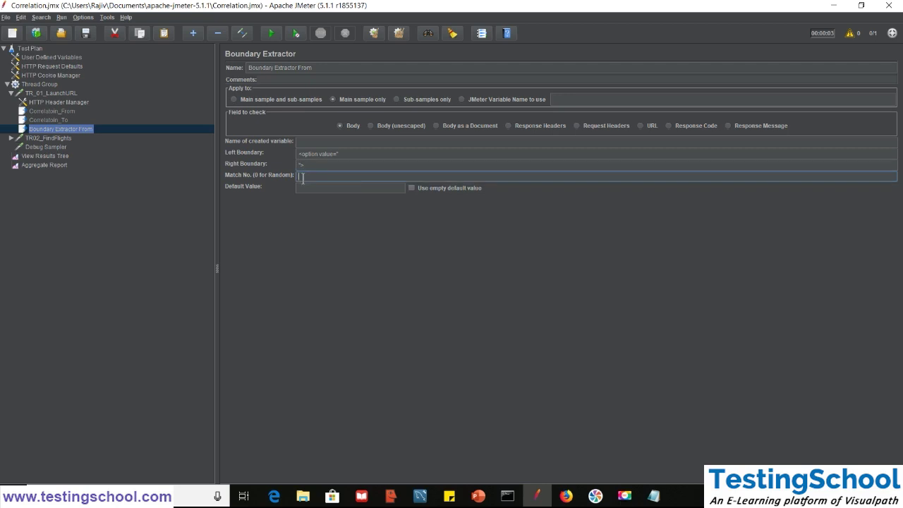
pyautogui.write('0')
pyautogui.press('BackSpace')
pyautogui.write('1')
# Reuse the Correlatoin_From extractor's variable name corr_fromport in Boundary Extractor From and set its default value to null
pyautogui.click(54, 111)
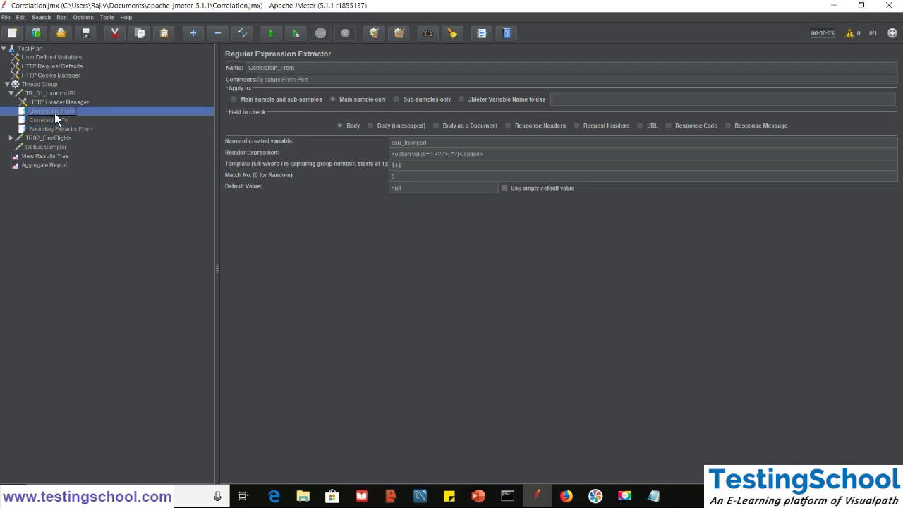
pyautogui.doubleClick(437, 143)
pyautogui.hotkey('ctrl', 'c')
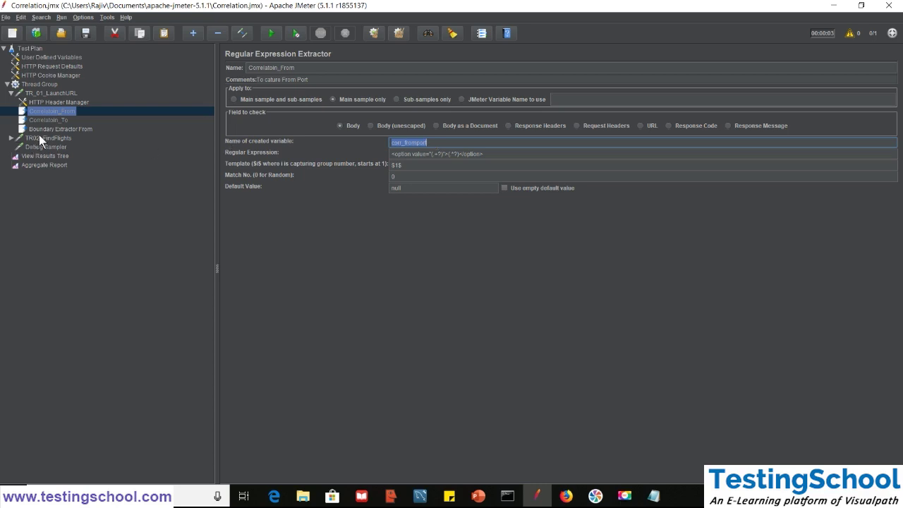
pyautogui.click(62, 128)
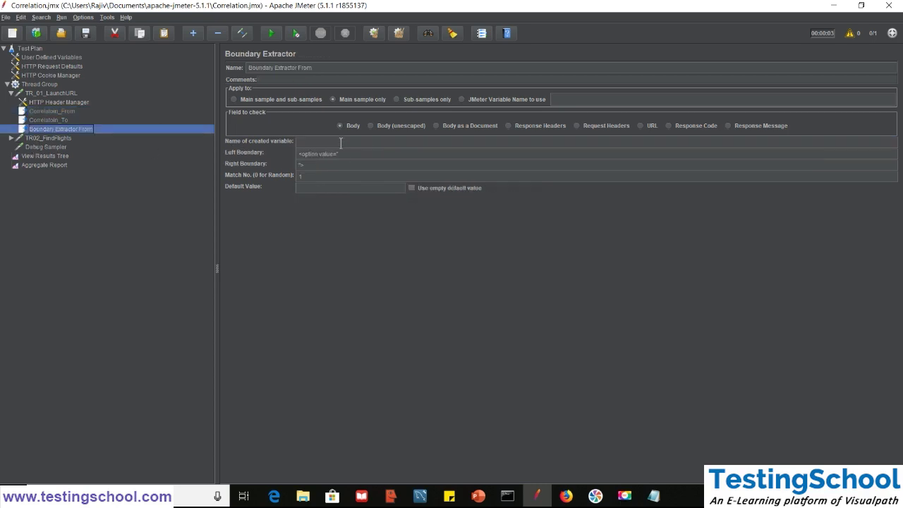
pyautogui.click(340, 143)
pyautogui.hotkey('ctrl', 'v')
pyautogui.click(314, 189)
pyautogui.write('no')
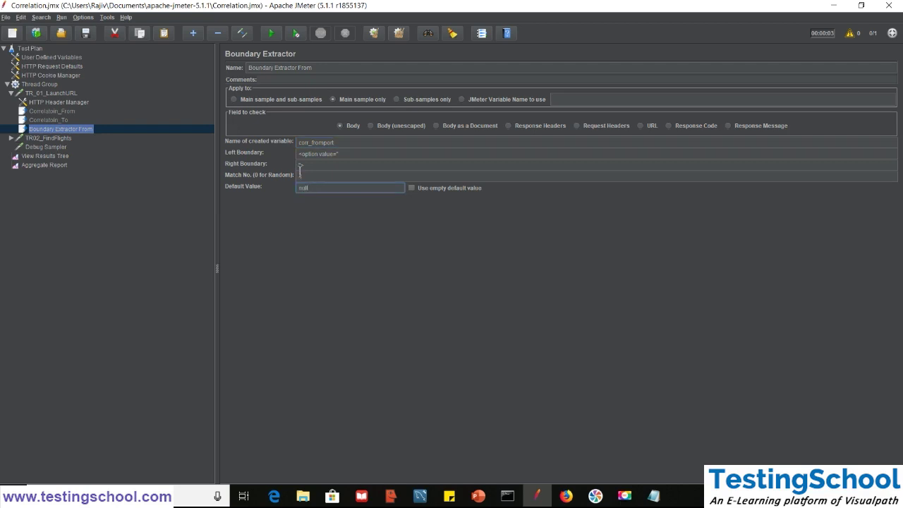
# Rerun the test with cleared results and inspect the request body sent by the first TR02_FindFlights sample
pyautogui.click(46, 157)
pyautogui.click(399, 31)
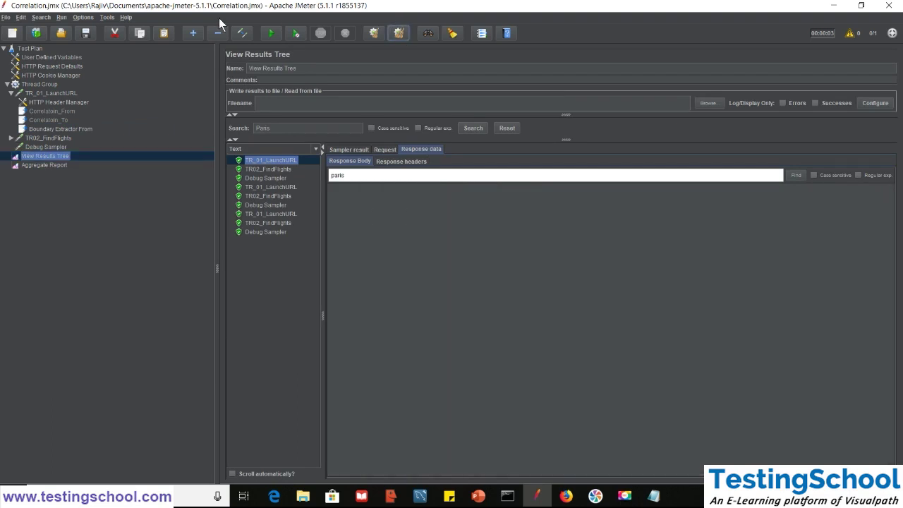
pyautogui.click(272, 33)
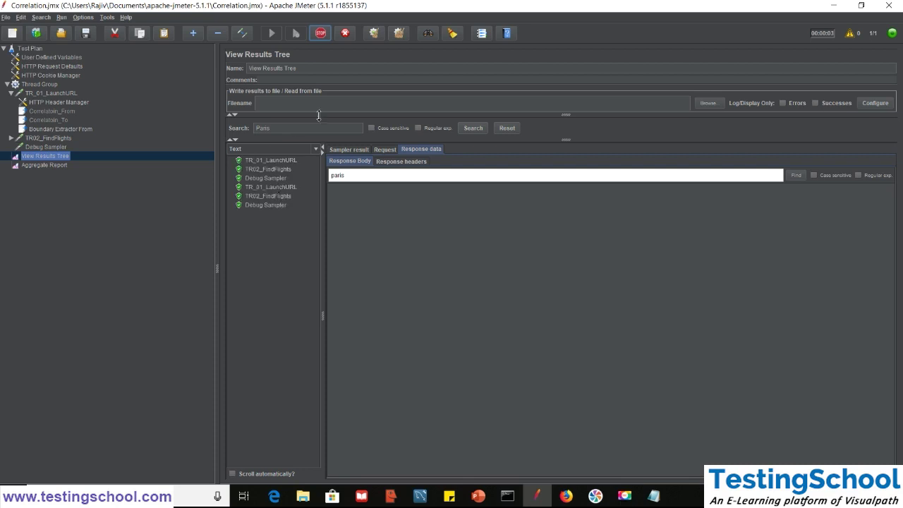
pyautogui.click(320, 32)
pyautogui.click(282, 169)
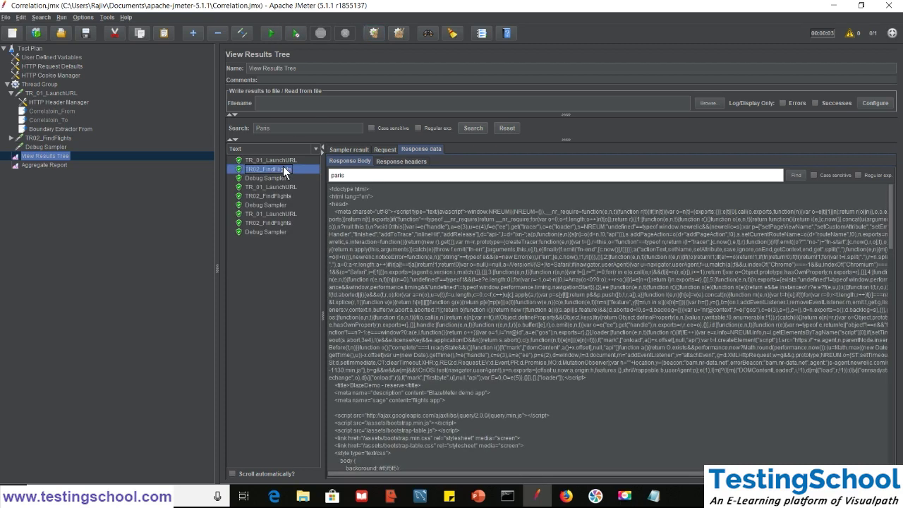
pyautogui.click(390, 150)
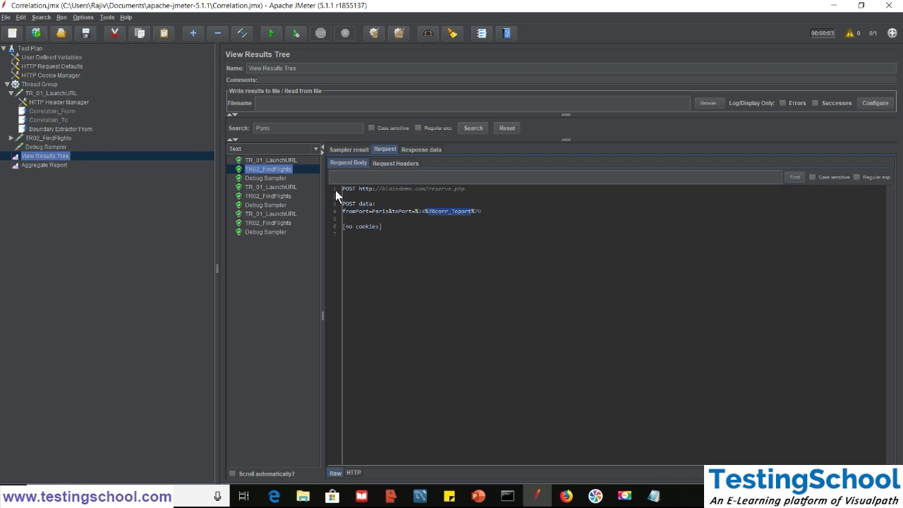
# Duplicate Boundary Extractor From and place the copy under TR_01_LaunchURL, below the original
pyautogui.click(60, 129)
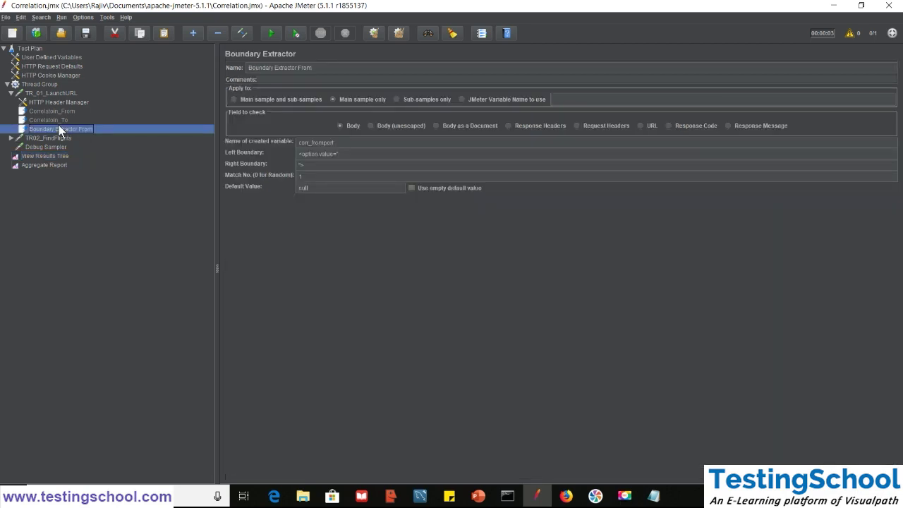
pyautogui.click(45, 84)
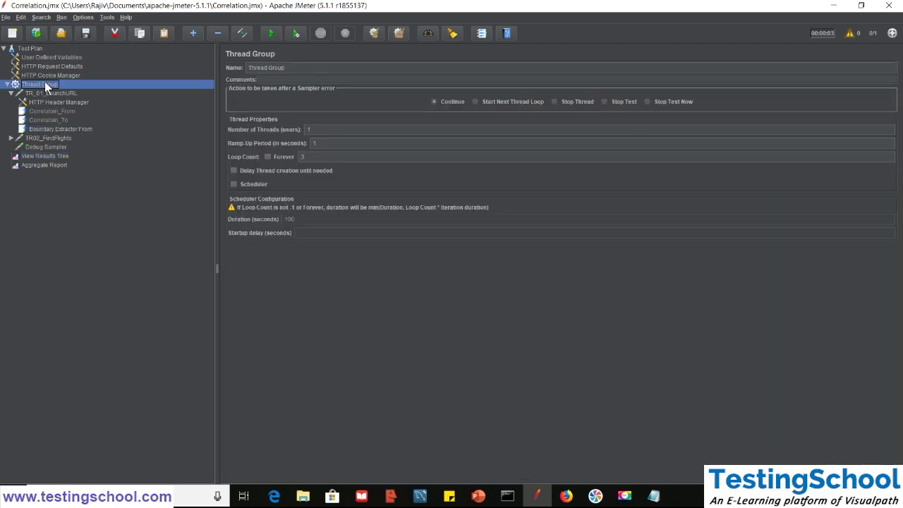
pyautogui.hotkey('ctrl', 'v')
pyautogui.click(42, 157)
pyautogui.moveTo(42, 157); pyautogui.dragTo(49, 97)
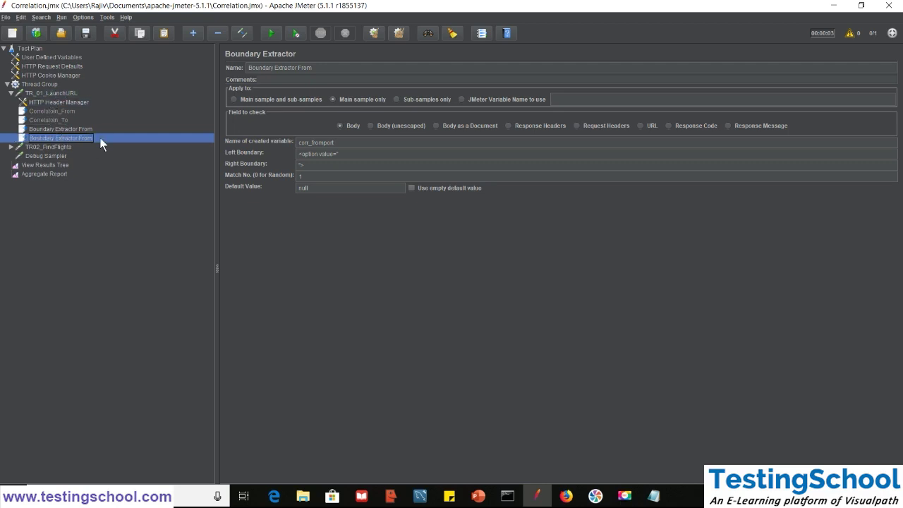
# Change the duplicated extractor's variable name to corr_Toport and compare it with the toPort parameter in TR02_FindFlights
pyautogui.click(322, 144)
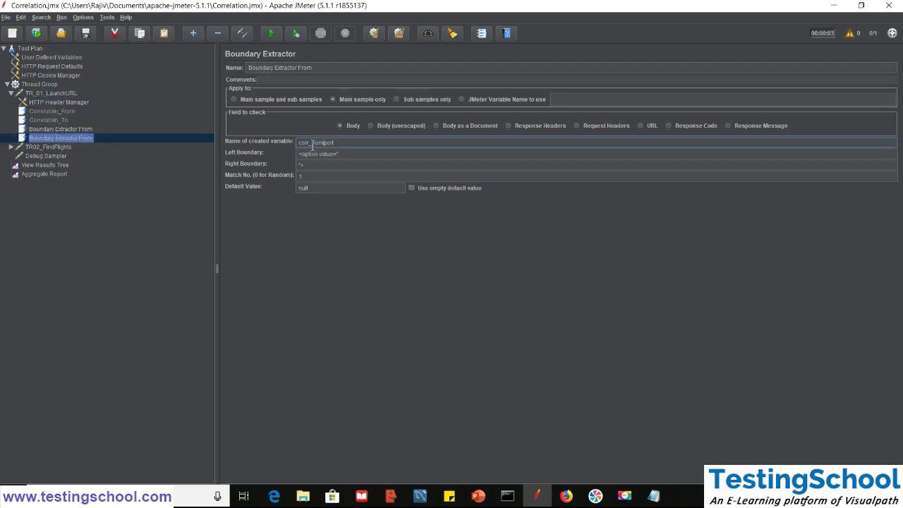
pyautogui.moveTo(312, 143); pyautogui.dragTo(325, 143)
pyautogui.write('To')
pyautogui.click(51, 146)
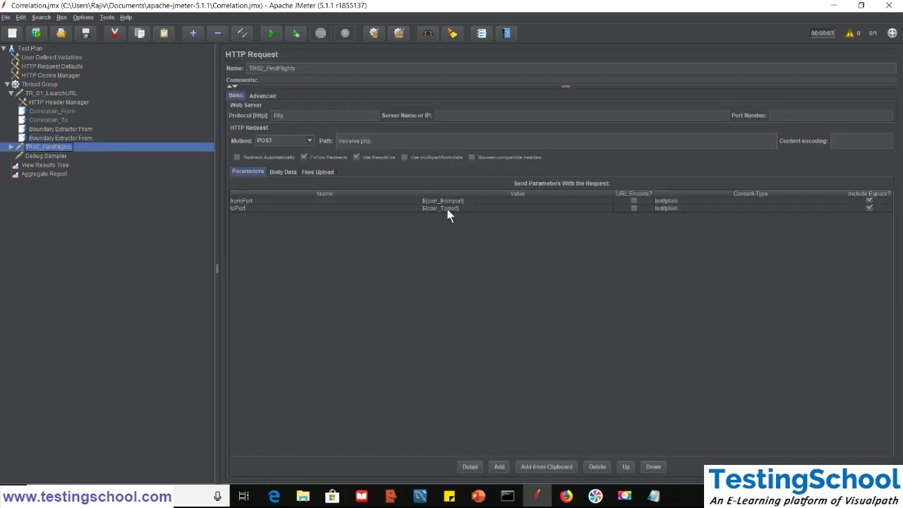
# Rename the duplicated Boundary Extractor to "to Extractor From"
pyautogui.click(40, 138)
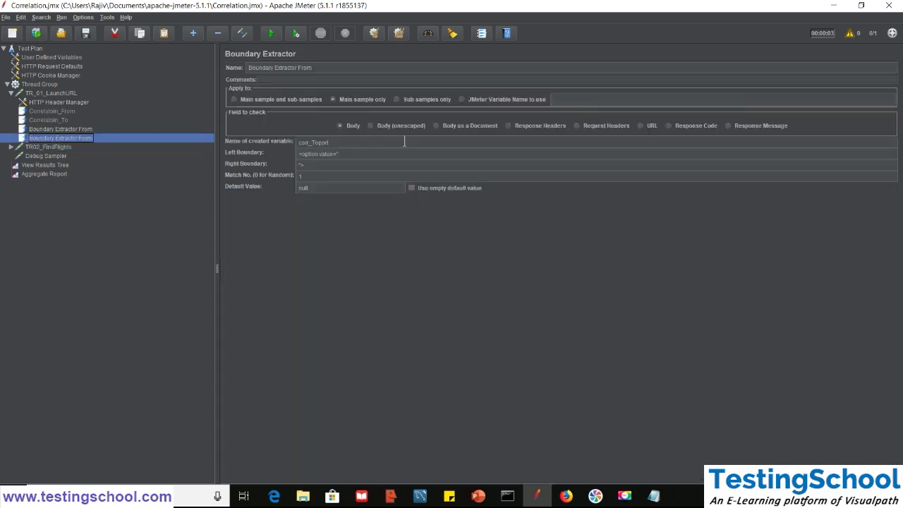
pyautogui.click(301, 64)
pyautogui.press('Home')
pyautogui.hotkey('ctrl', 'shift', 'Right')
pyautogui.write('to')
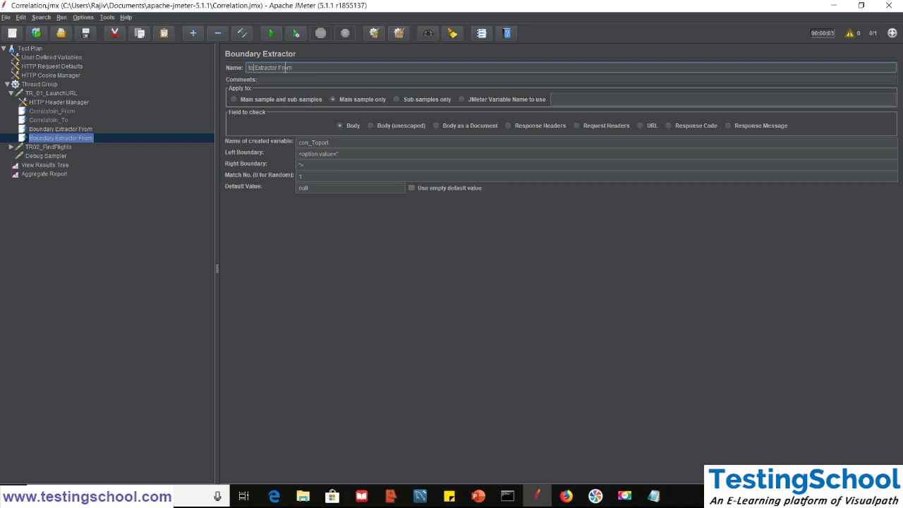
pyautogui.press('BackSpace')
pyautogui.press('BackSpace')
pyautogui.write('to')
# Set the match number of the to Extractor From element to 4
pyautogui.click(320, 165)
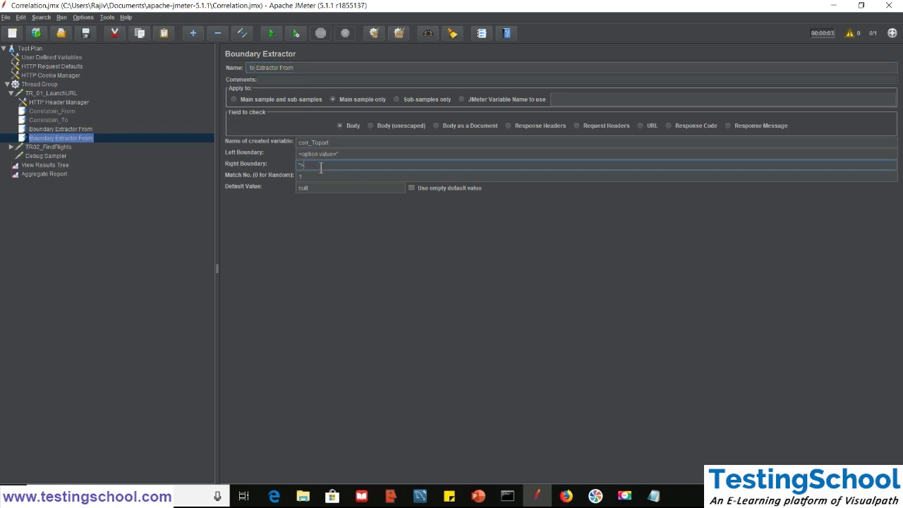
pyautogui.doubleClick(313, 176)
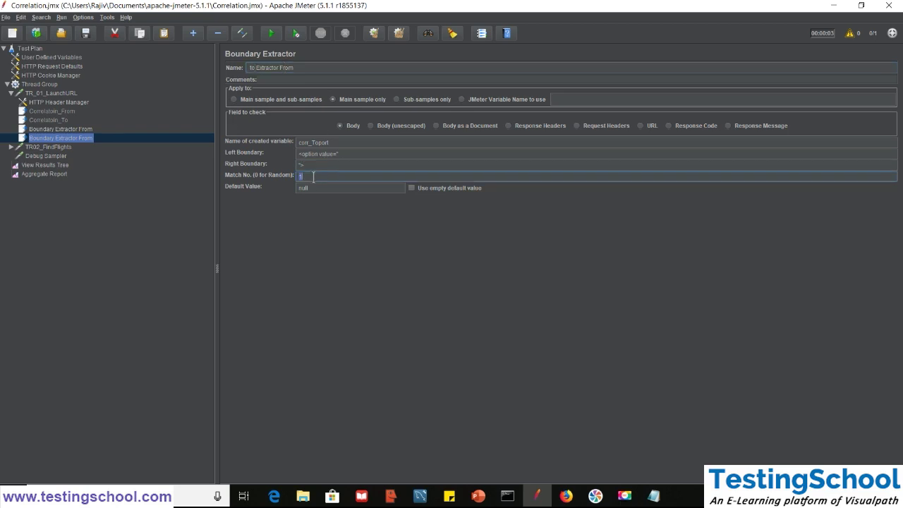
pyautogui.write('4')
# Clear the results, run the test again and compare the request bodies of the first two TR02_FindFlights samples
pyautogui.click(47, 164)
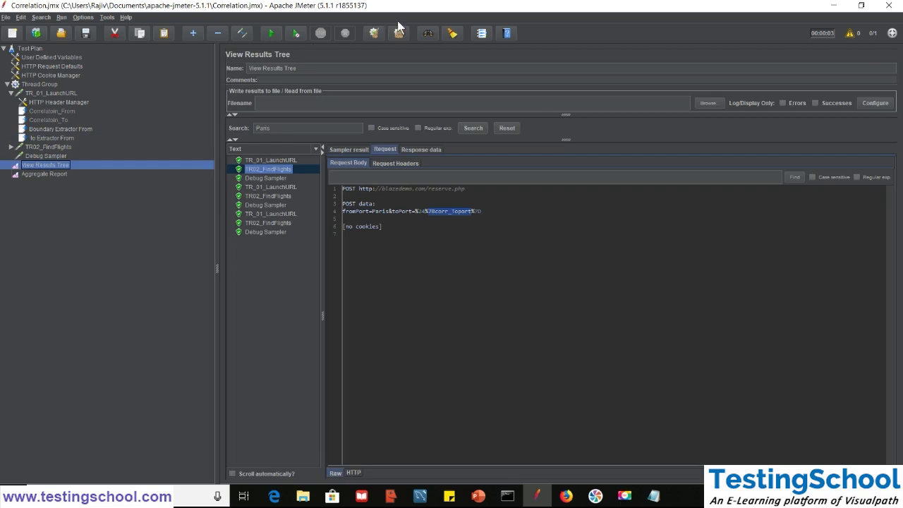
pyautogui.click(399, 32)
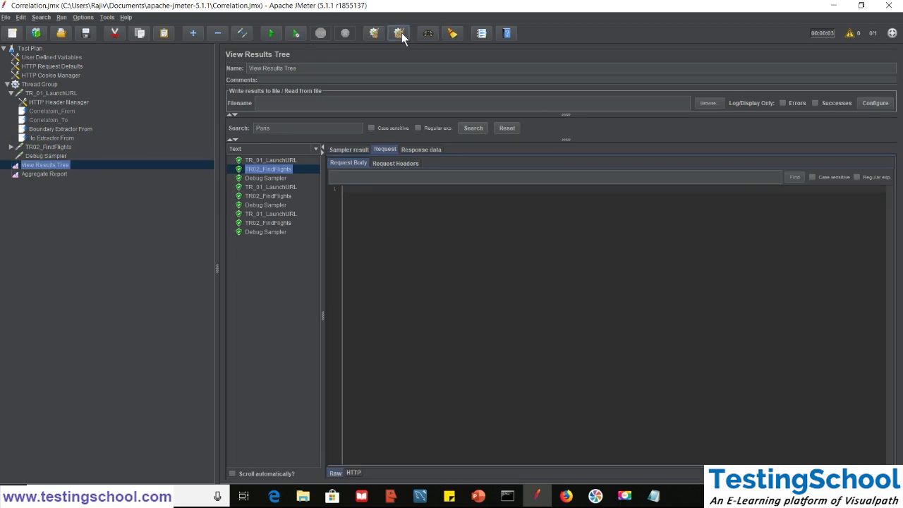
pyautogui.click(271, 33)
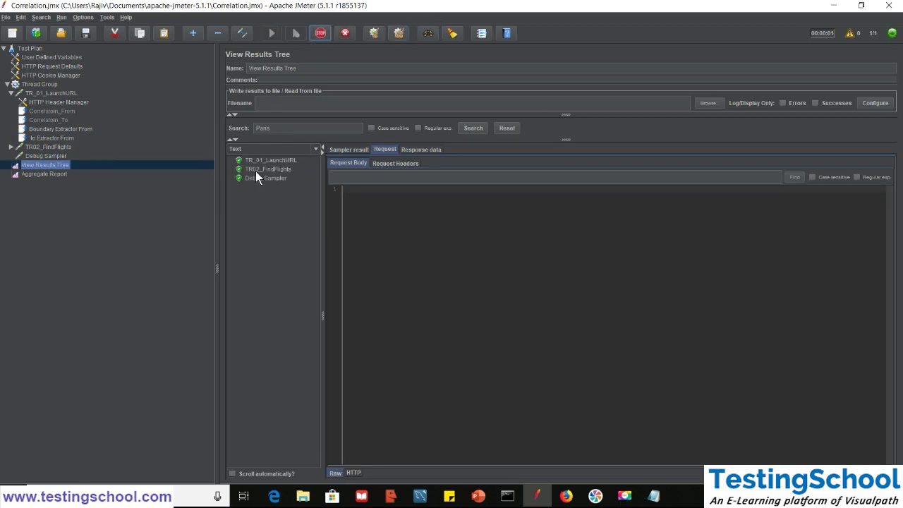
pyautogui.click(264, 170)
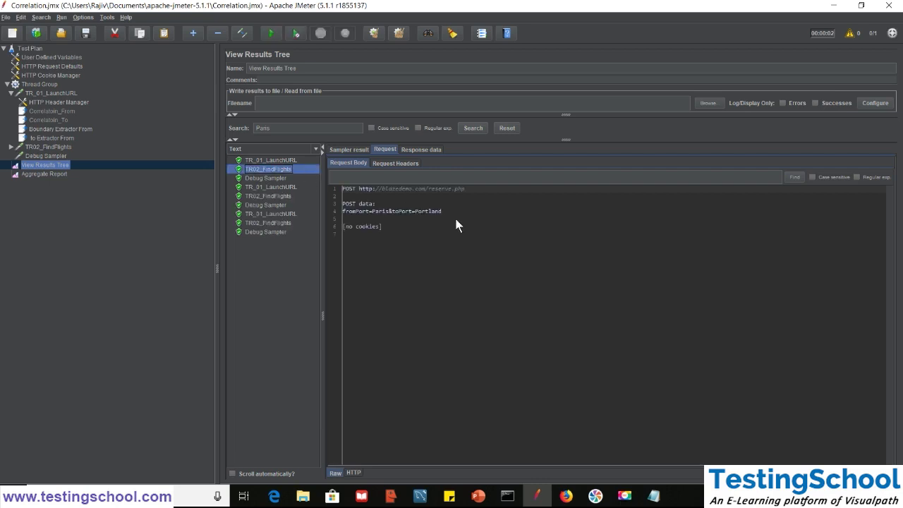
pyautogui.tripleClick(379, 213)
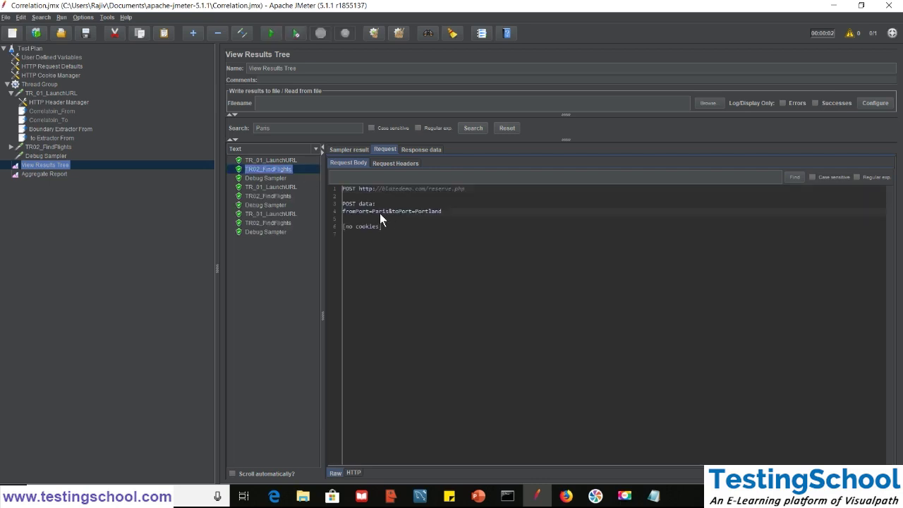
pyautogui.click(270, 196)
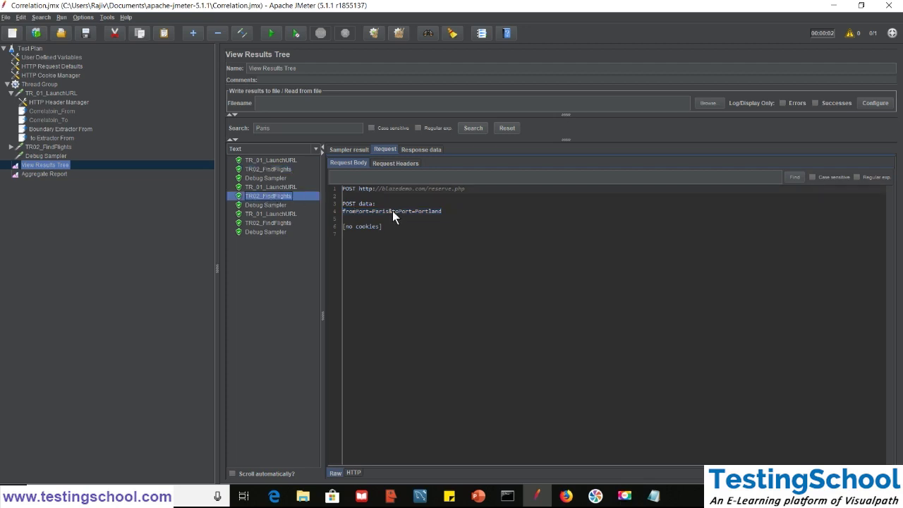
pyautogui.click(271, 170)
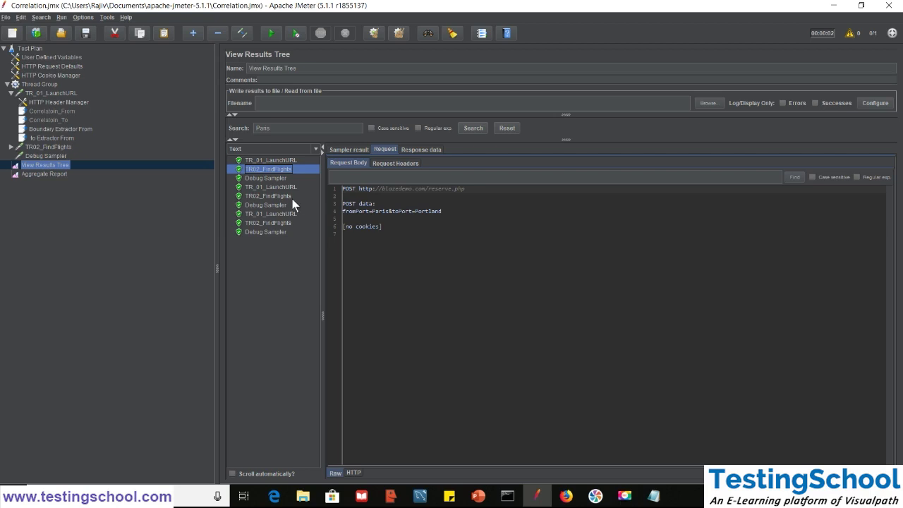
# Set the match number to 0 in both Boundary Extractor From and to Extractor From, so matches are picked randomly
pyautogui.click(58, 129)
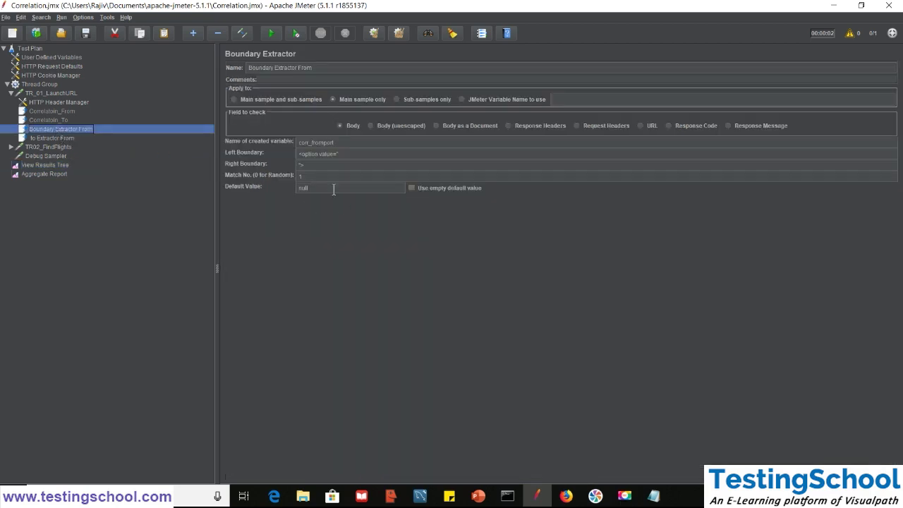
pyautogui.doubleClick(316, 179)
pyautogui.write('0')
pyautogui.click(52, 138)
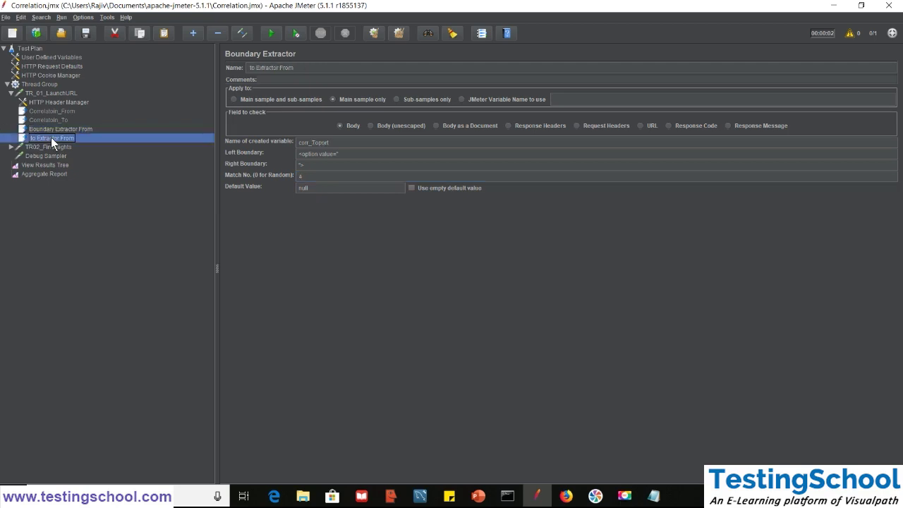
pyautogui.doubleClick(312, 178)
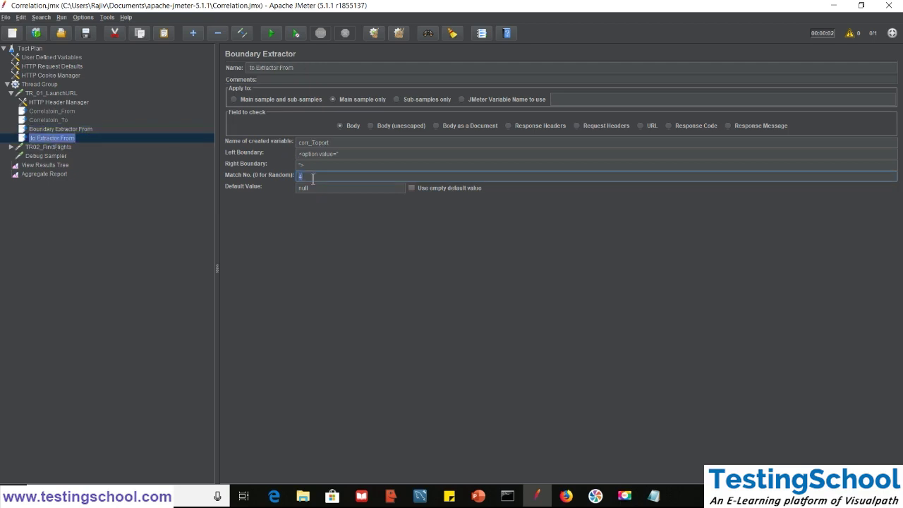
pyautogui.write('0')
# Run the test again from cleared results and examine the fromPort and toPort values in all three TR02_FindFlights requests
pyautogui.click(42, 164)
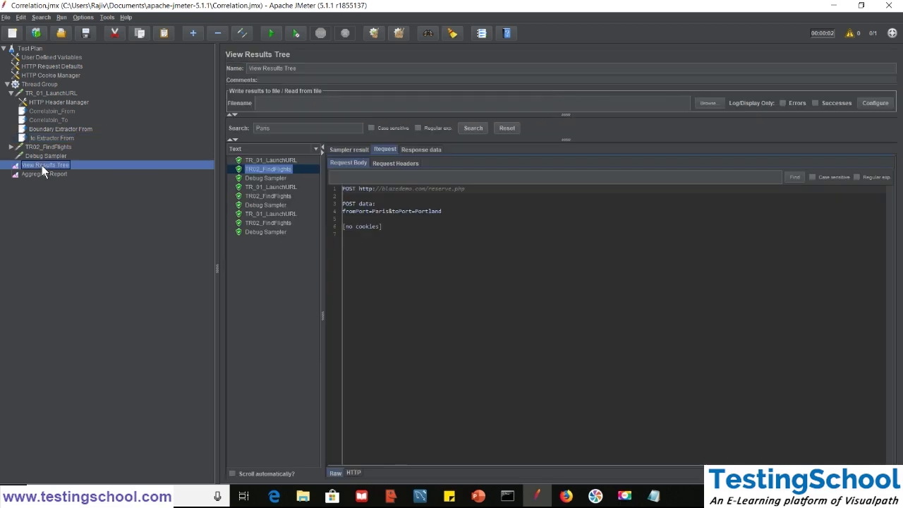
pyautogui.click(396, 33)
pyautogui.click(277, 35)
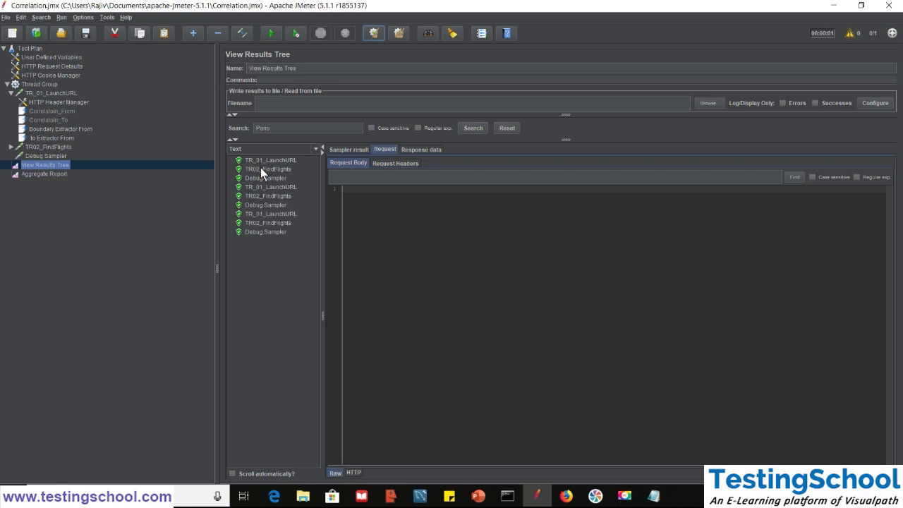
pyautogui.click(261, 170)
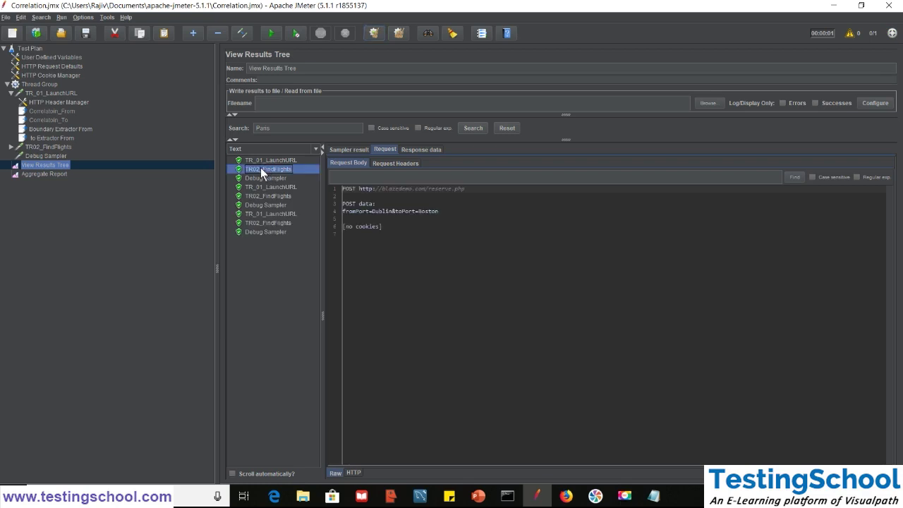
pyautogui.tripleClick(388, 211)
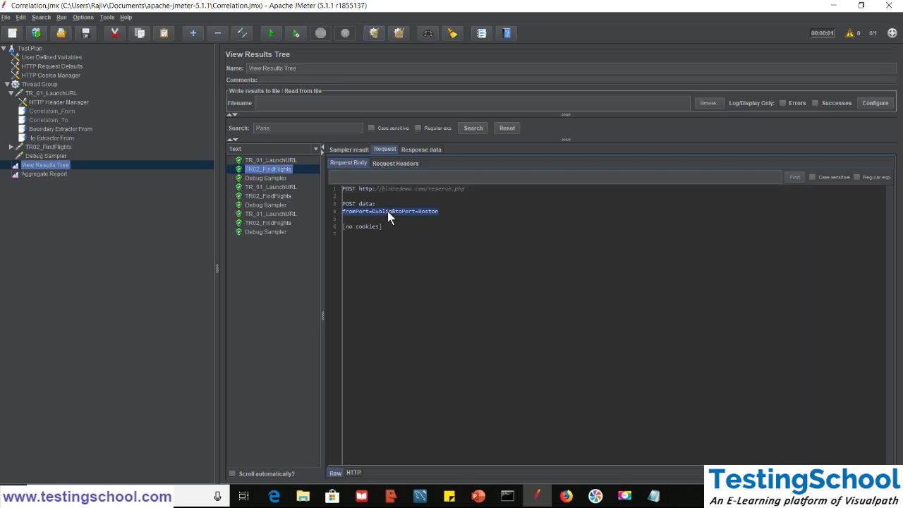
pyautogui.click(269, 197)
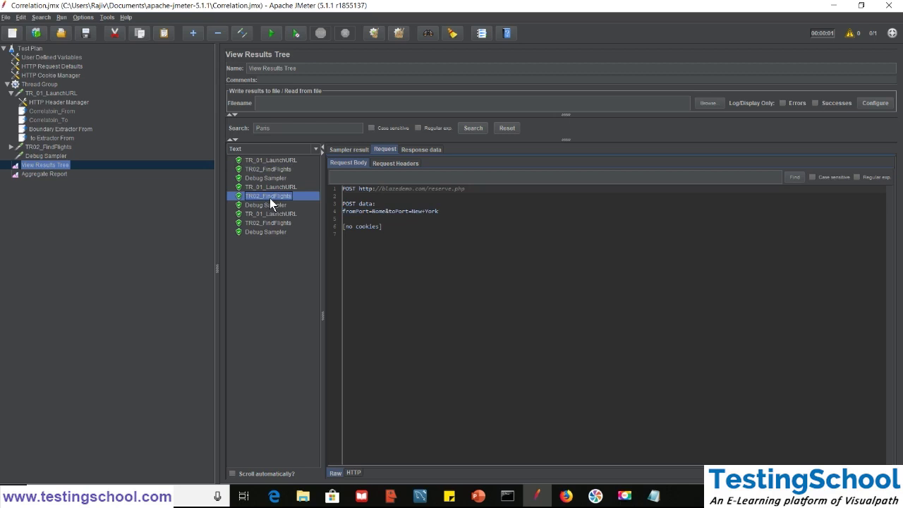
pyautogui.tripleClick(390, 210)
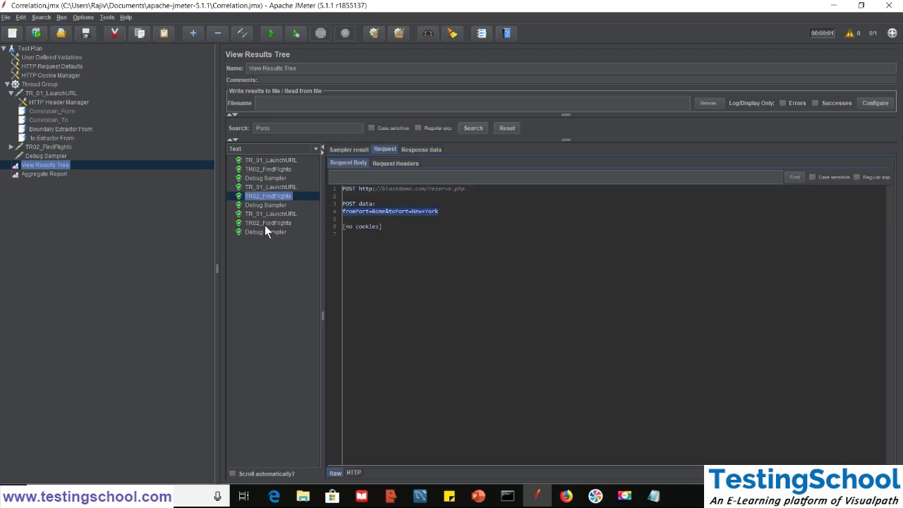
pyautogui.click(271, 223)
pyautogui.click(409, 212)
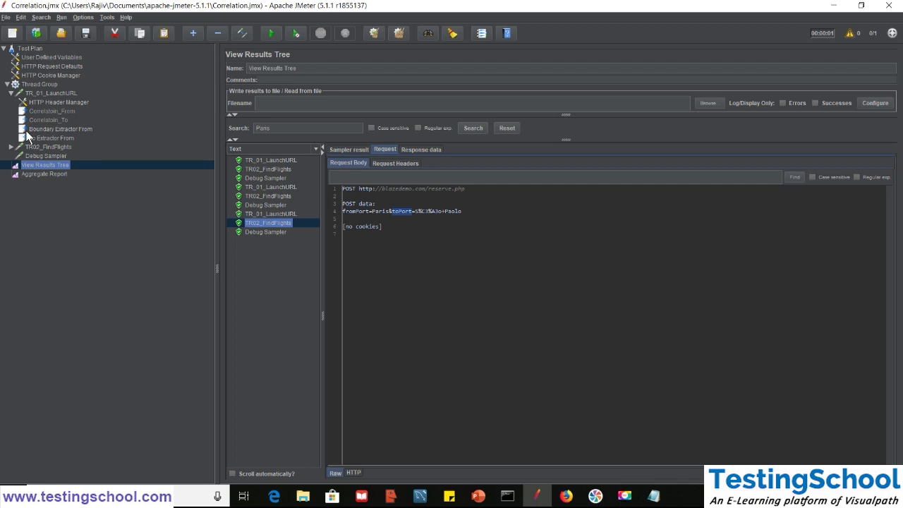
# Clear the previous results and reduce the Thread Group's loop count to a single iteration
pyautogui.click(400, 32)
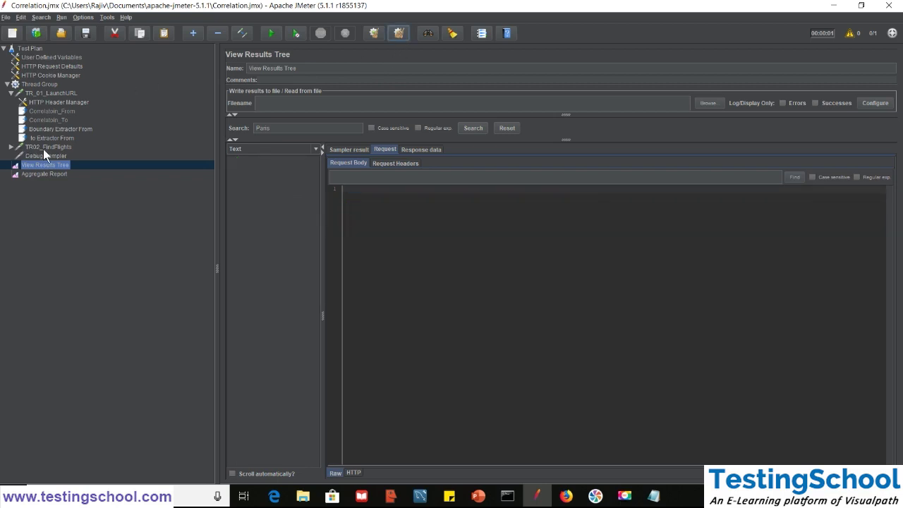
pyautogui.doubleClick(34, 94)
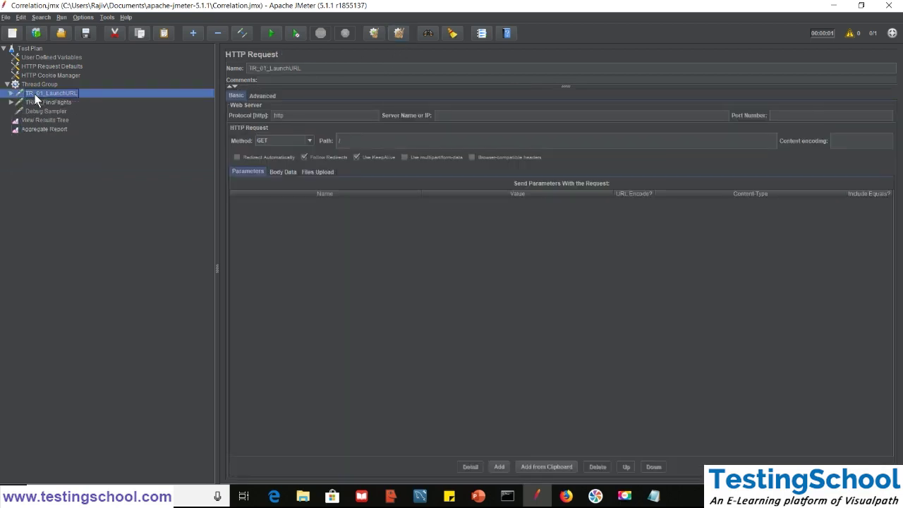
pyautogui.click(41, 113)
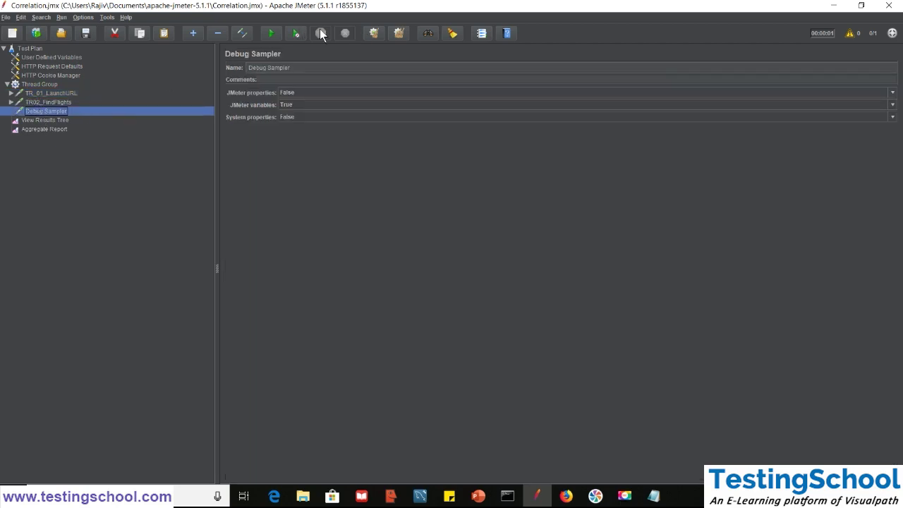
pyautogui.click(36, 83)
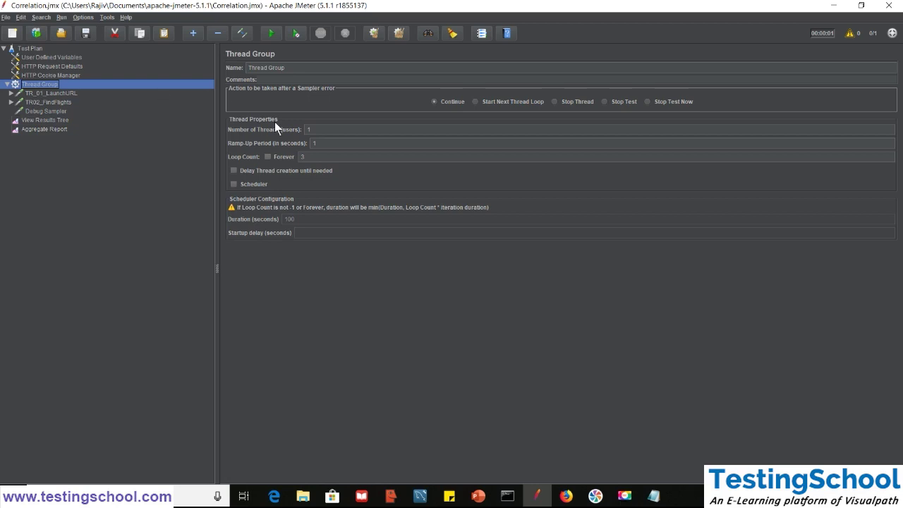
pyautogui.click(316, 157)
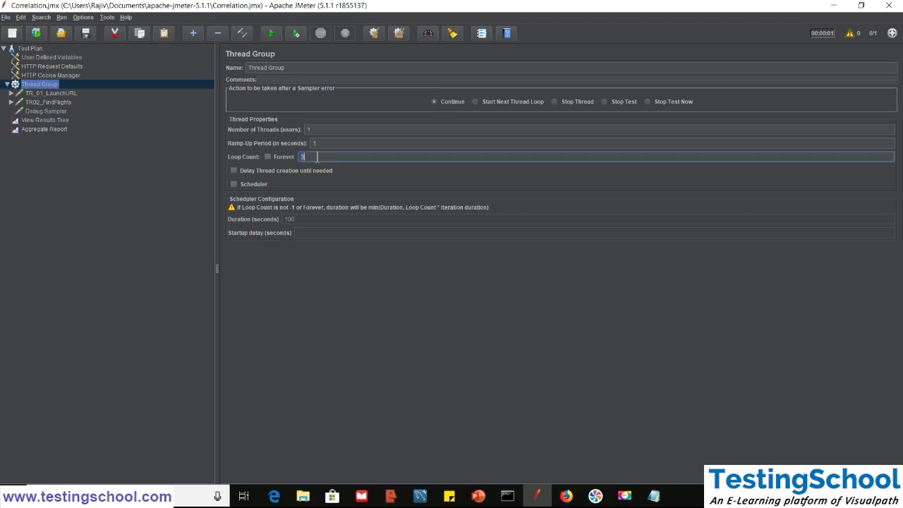
# Run the test and examine the corr_Toport and corr_fromport variables in the Debug Sampler's response data
pyautogui.click(40, 110)
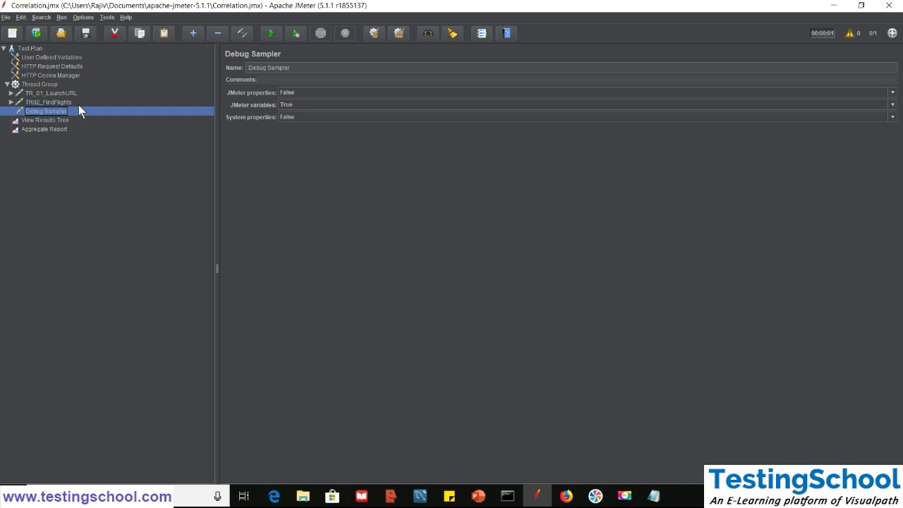
pyautogui.click(55, 120)
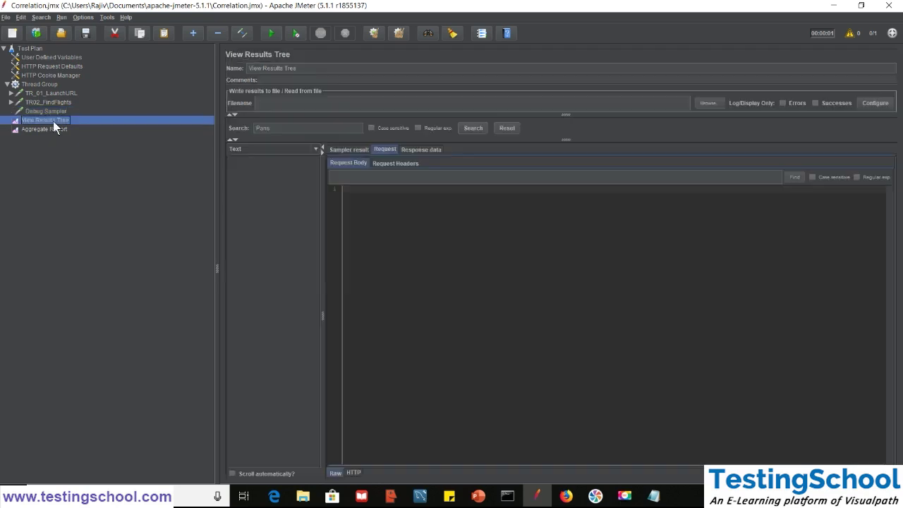
pyautogui.click(268, 33)
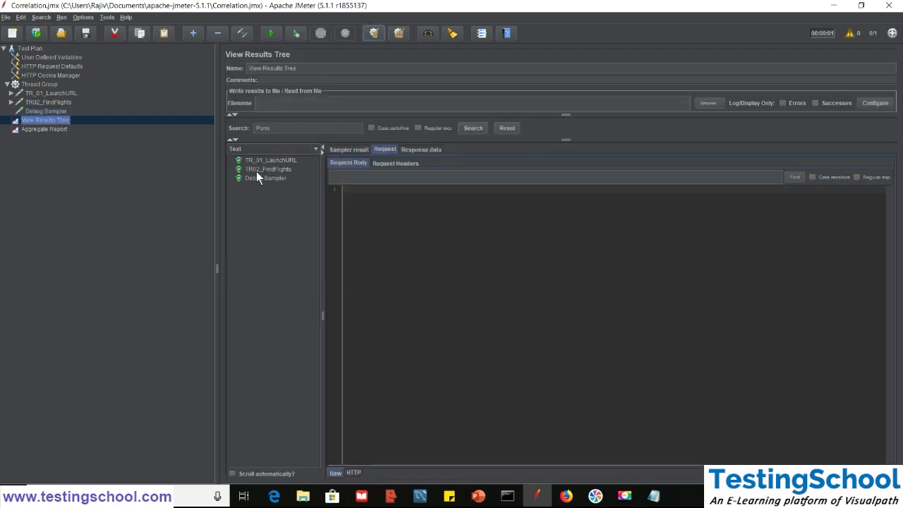
pyautogui.click(258, 180)
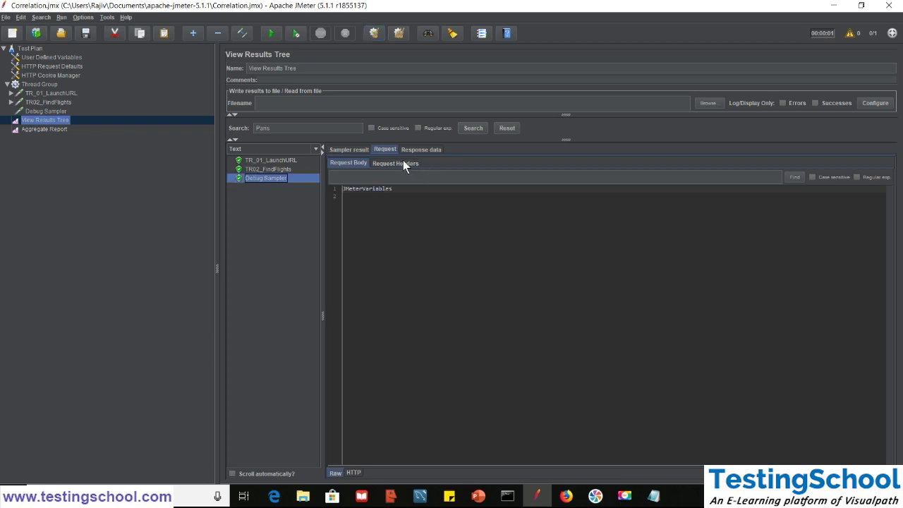
pyautogui.click(418, 149)
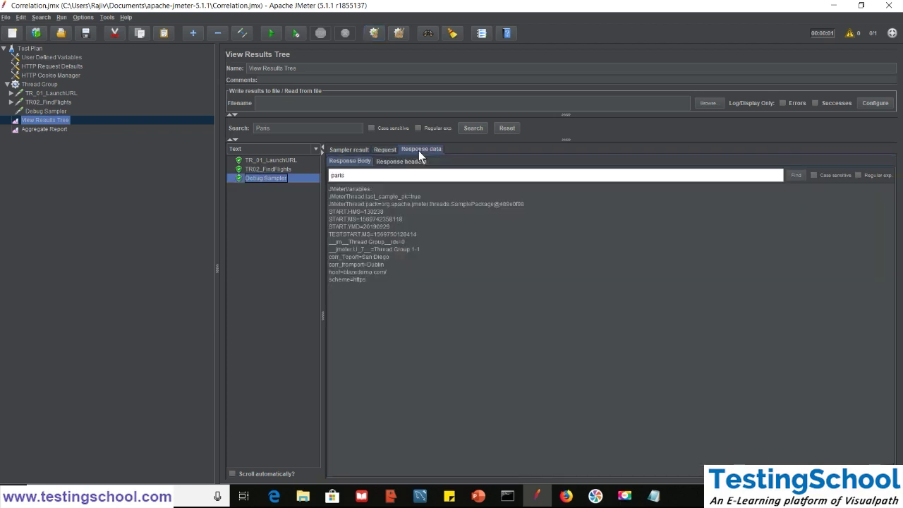
pyautogui.tripleClick(347, 256)
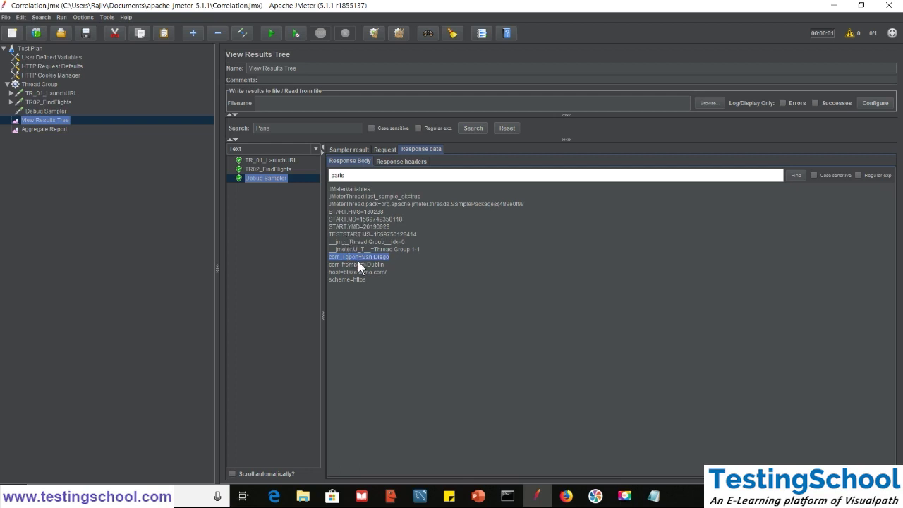
pyautogui.tripleClick(359, 264)
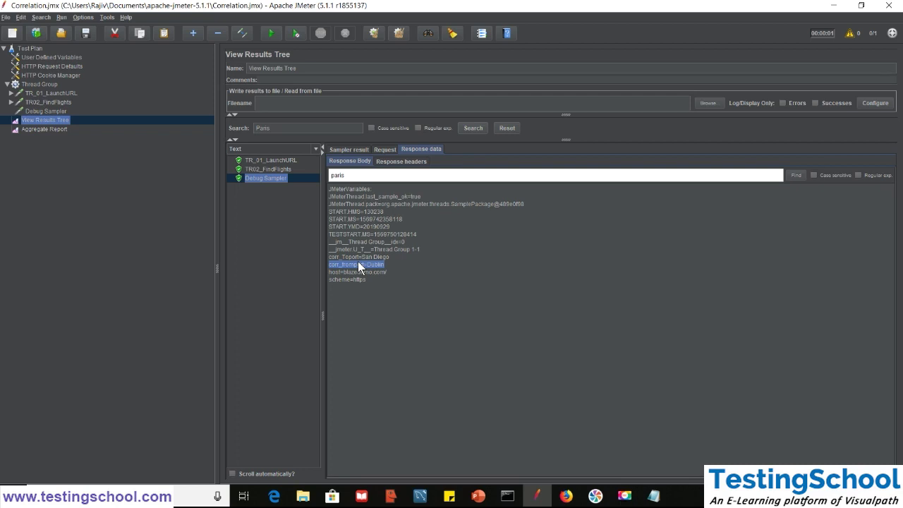
# Change the left boundary of Boundary Extractor From to <option value="pppp so that it no longer matches the response
pyautogui.click(40, 110)
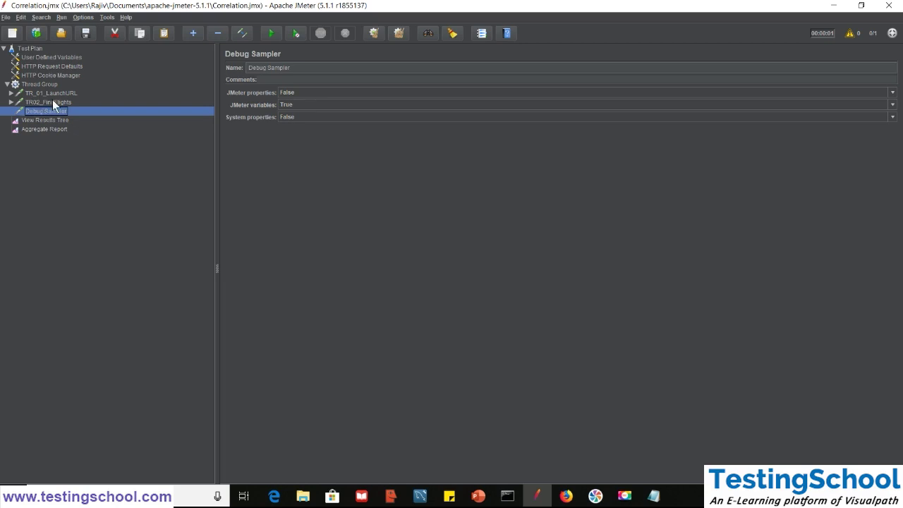
pyautogui.doubleClick(55, 102)
pyautogui.doubleClick(55, 92)
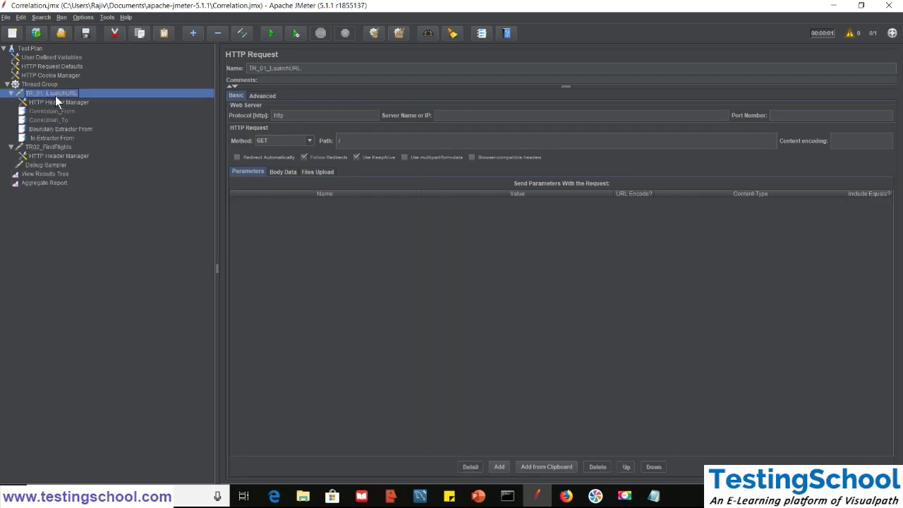
pyautogui.click(52, 111)
pyautogui.press('Up')
pyautogui.press('Up')
pyautogui.press('Down')
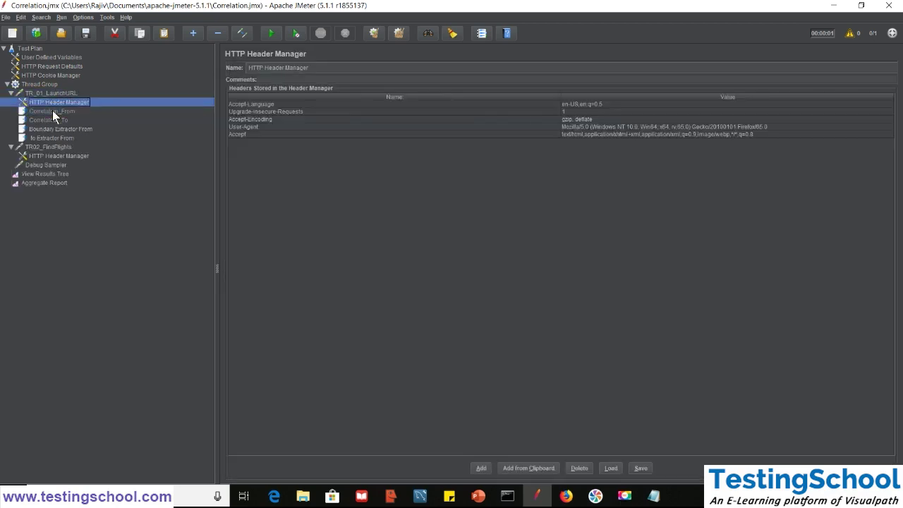
pyautogui.press('Down')
pyautogui.press('Down')
pyautogui.press('Down')
pyautogui.press('Down')
pyautogui.press('Up')
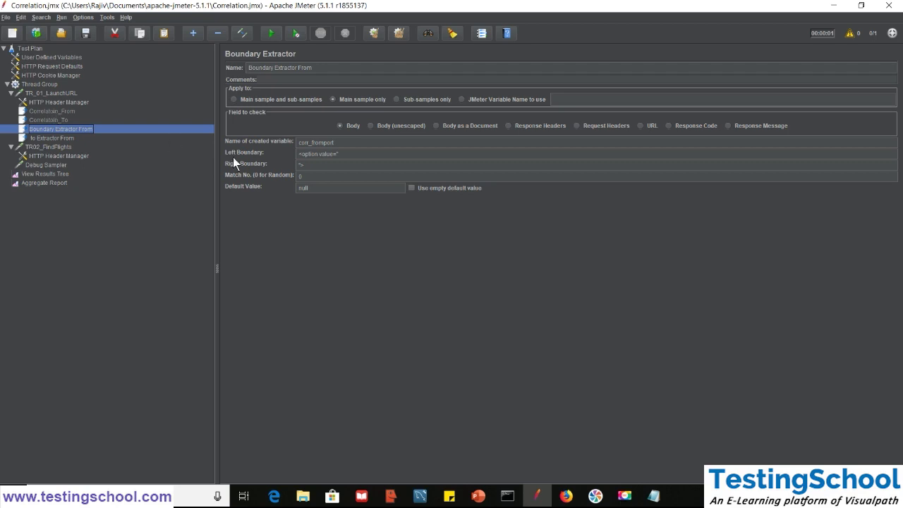
pyautogui.doubleClick(319, 189)
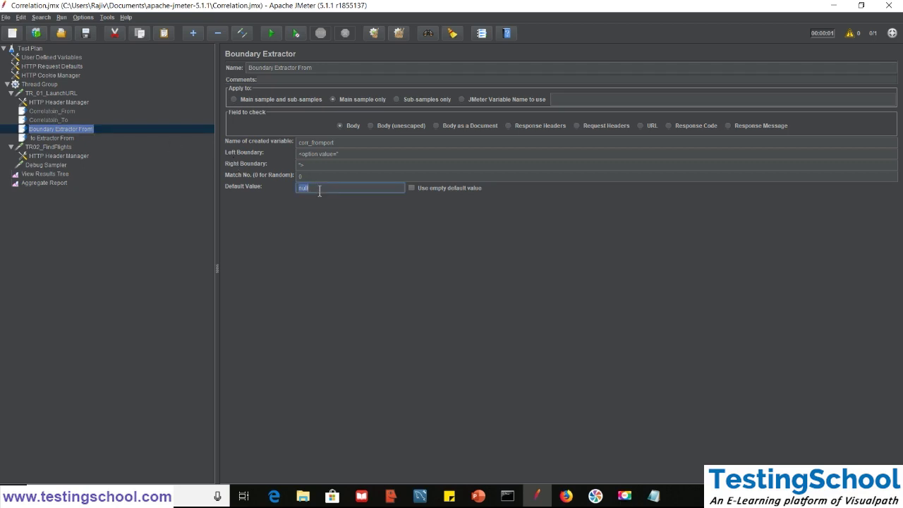
pyautogui.click(343, 154)
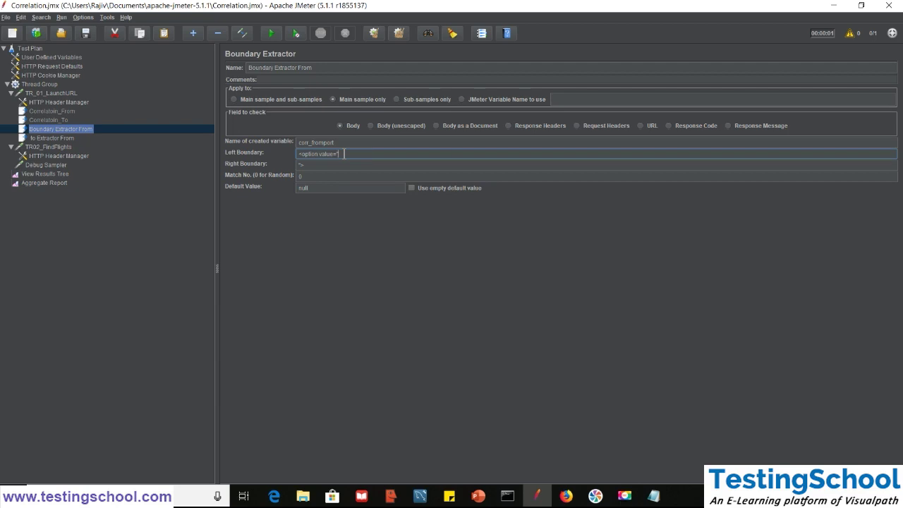
pyautogui.write('pop')
# Clear the results, run the test again and inspect the fromPort value in the TR02_FindFlights request body
pyautogui.click(50, 172)
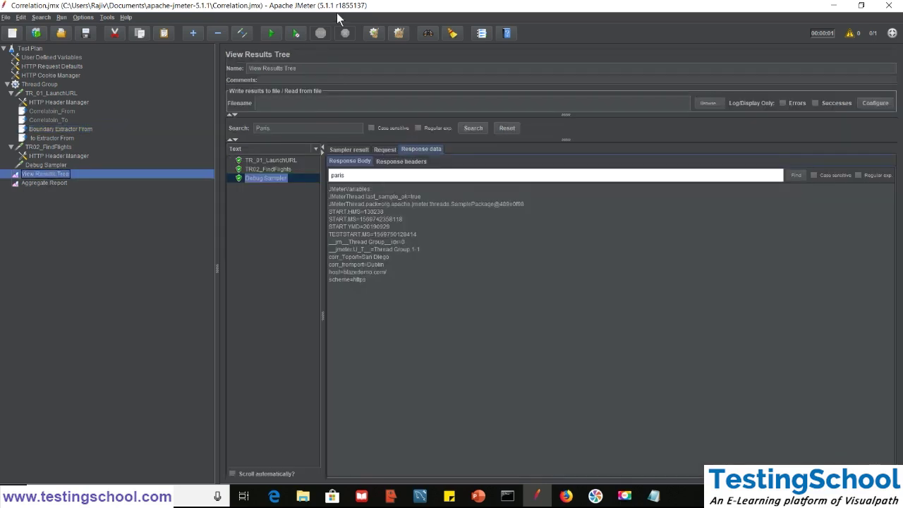
pyautogui.click(398, 33)
pyautogui.click(268, 36)
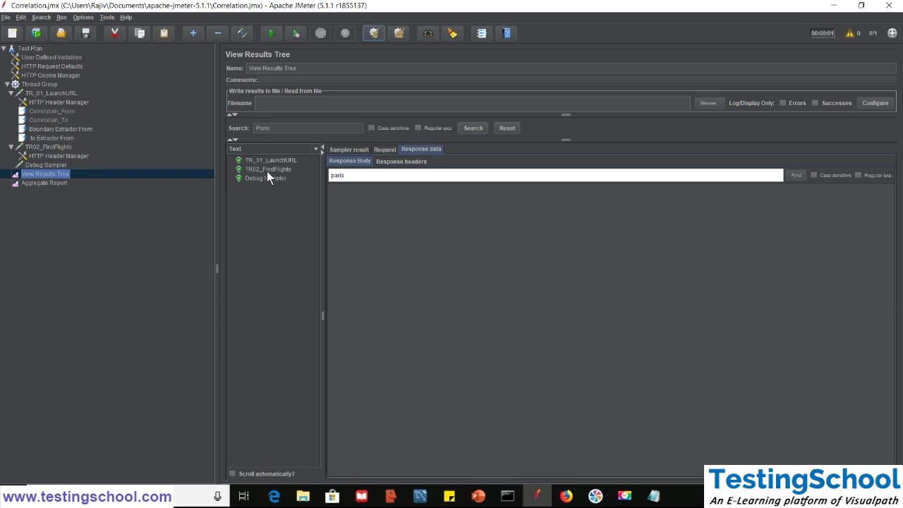
pyautogui.click(268, 170)
pyautogui.click(385, 149)
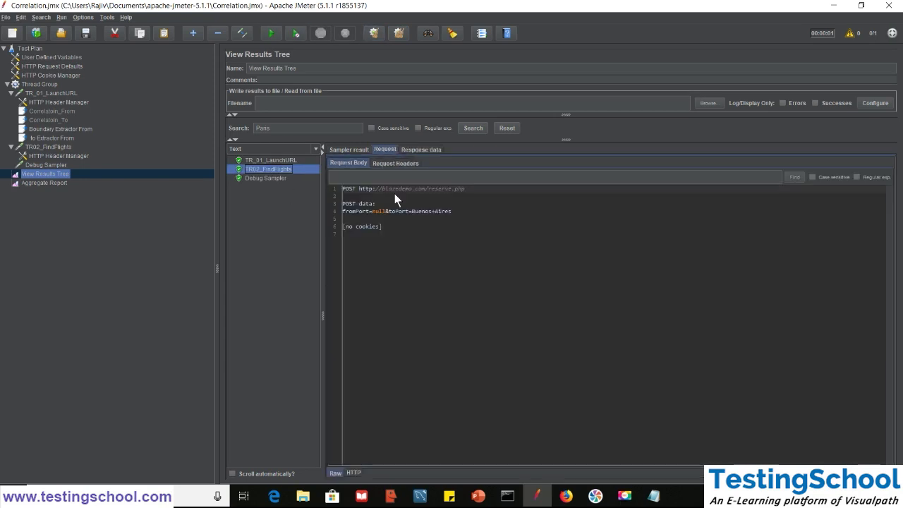
pyautogui.click(379, 210)
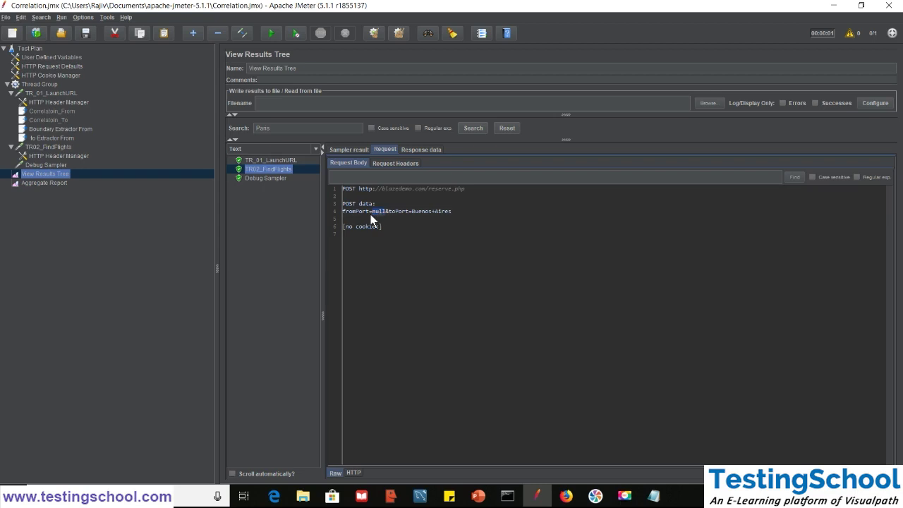
# Review the altered left boundary and the default value in Boundary Extractor From
pyautogui.click(56, 131)
pyautogui.moveTo(351, 153); pyautogui.dragTo(297, 154)
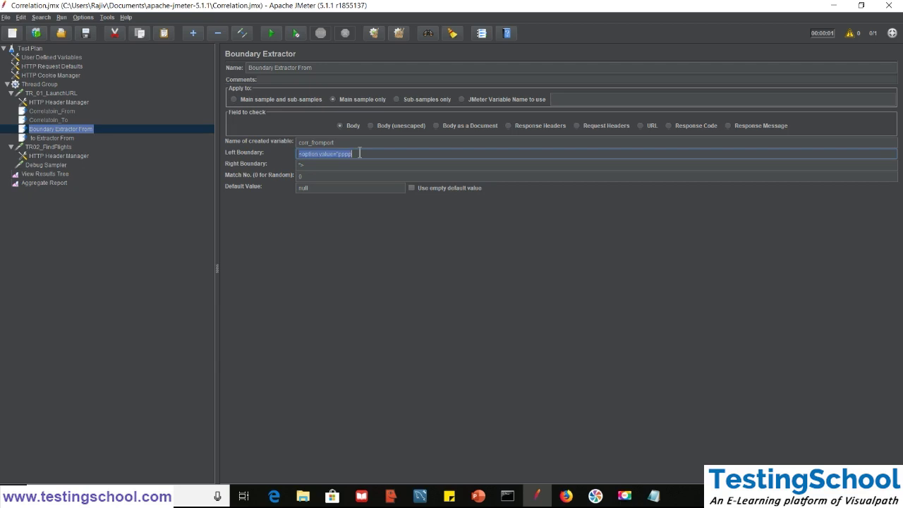
pyautogui.doubleClick(331, 188)
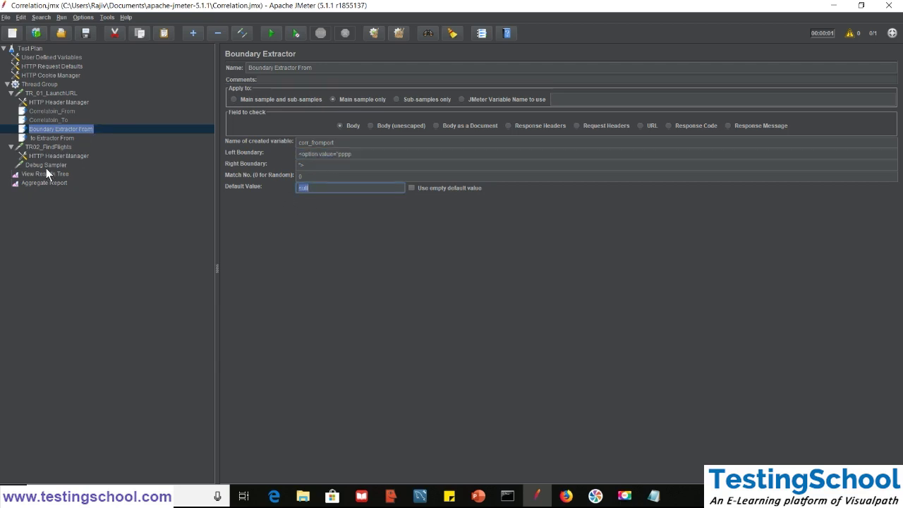
# Check the corr_fromport variable in the Debug Sampler's response data of the latest run
pyautogui.click(46, 167)
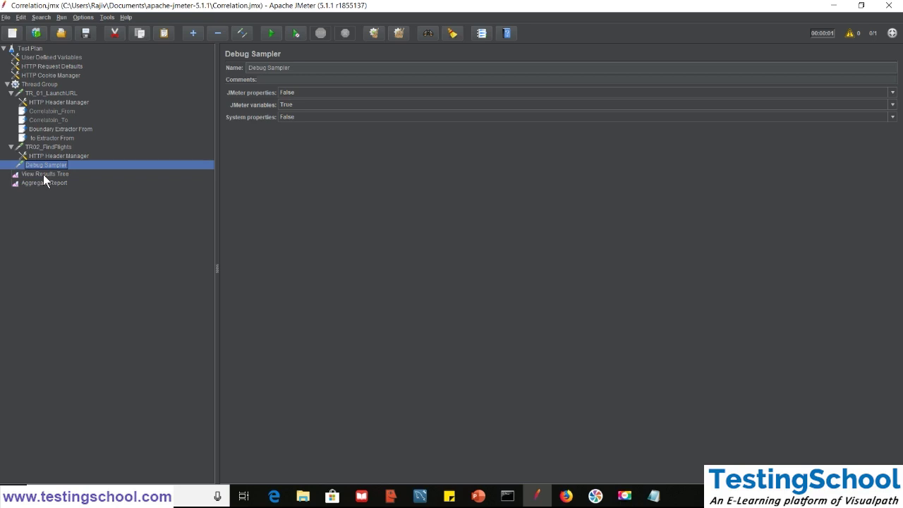
pyautogui.click(43, 174)
pyautogui.click(268, 178)
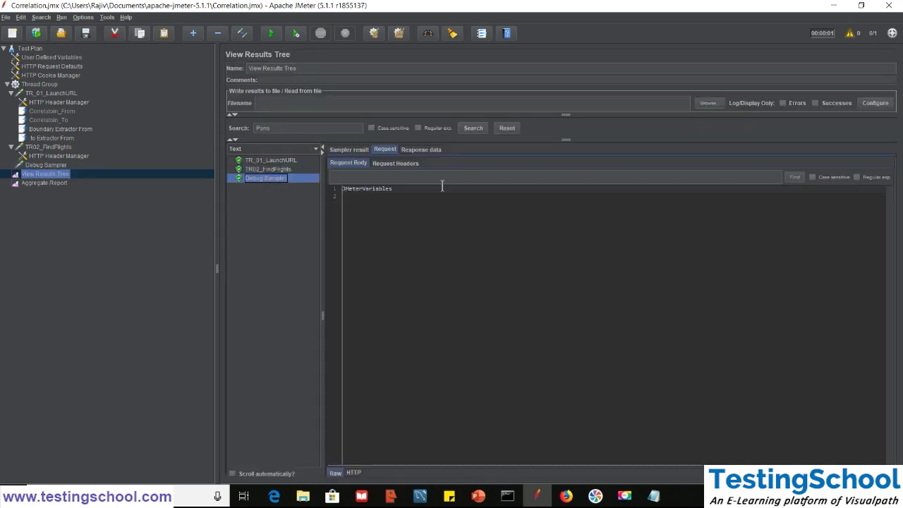
pyautogui.click(423, 149)
pyautogui.doubleClick(359, 265)
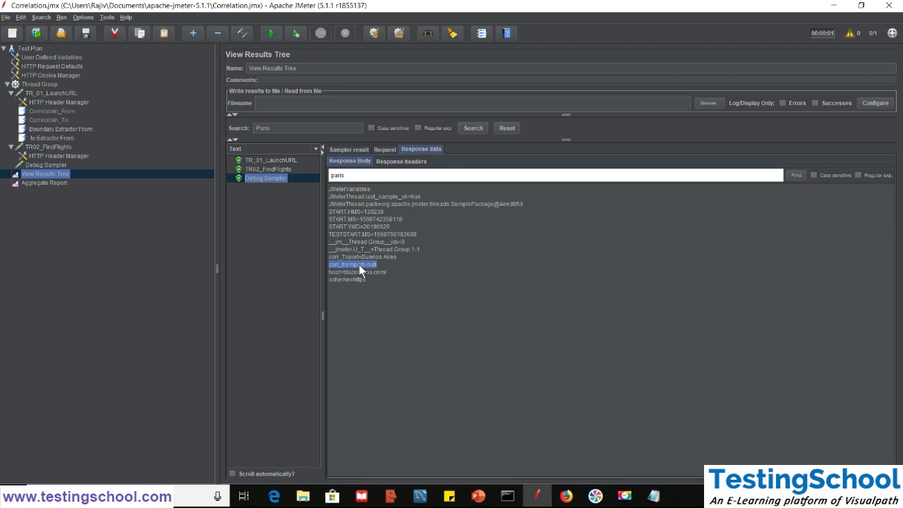
# Clear all test results and close JMeter
pyautogui.click(398, 35)
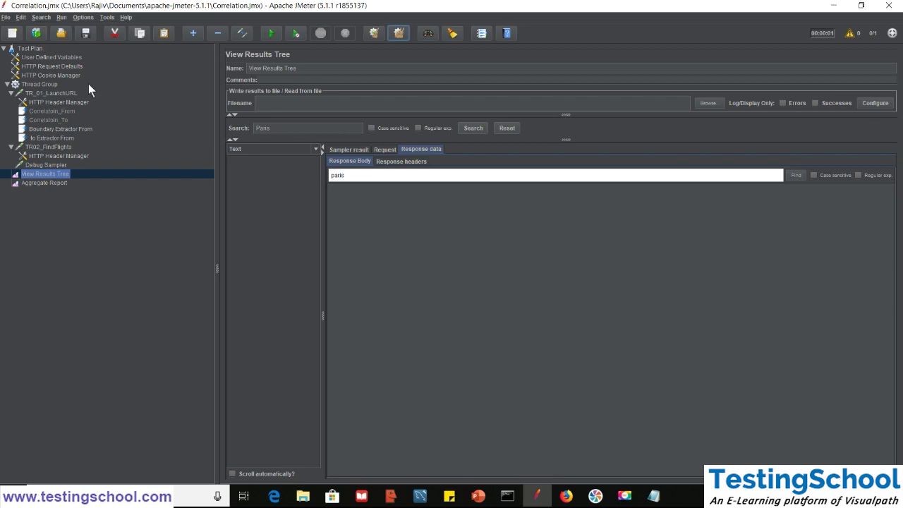
pyautogui.click(887, 7)
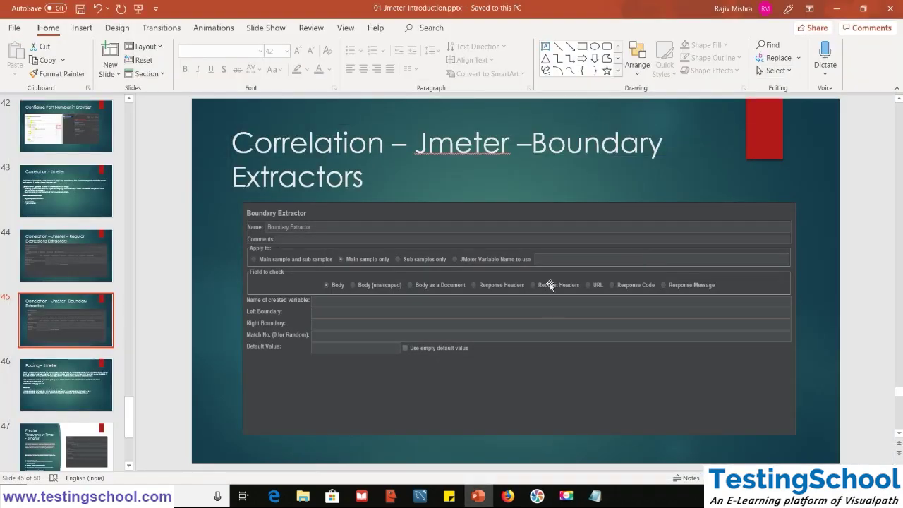
# Select the Pacing – Jmeter slide in the 01_Jmeter_Introduction.pptx presentation in PowerPoint and start the slide show from it
pyautogui.click(65, 377)
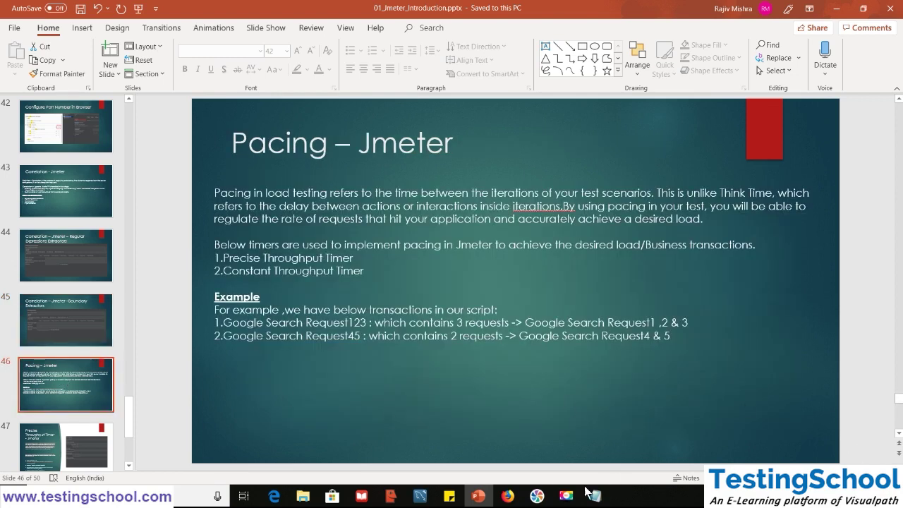
pyautogui.click(570, 497)
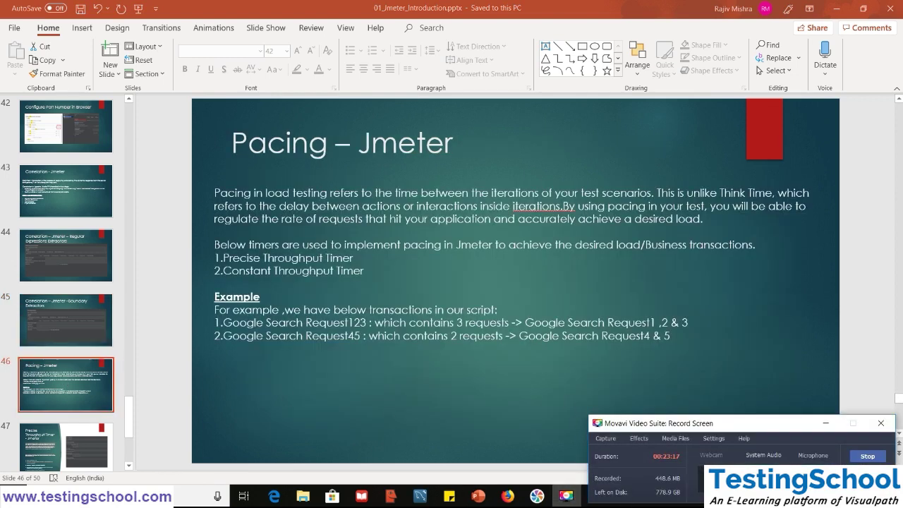
pyautogui.click(543, 477)
pyautogui.click(865, 266)
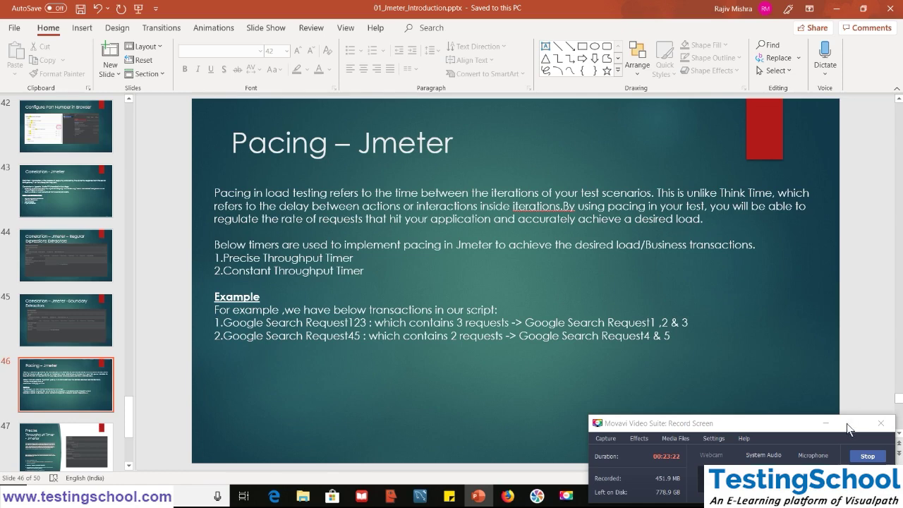
pyautogui.click(825, 426)
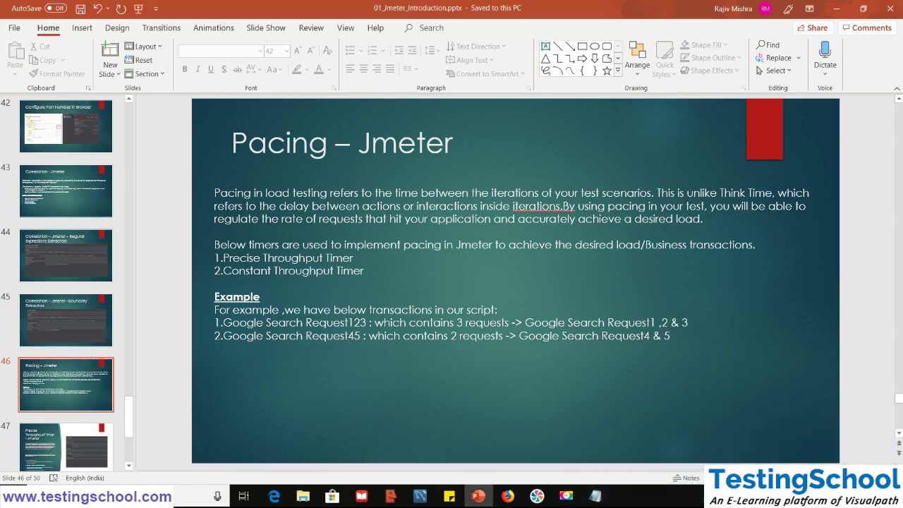
pyautogui.hotkey('shift', 'F5')
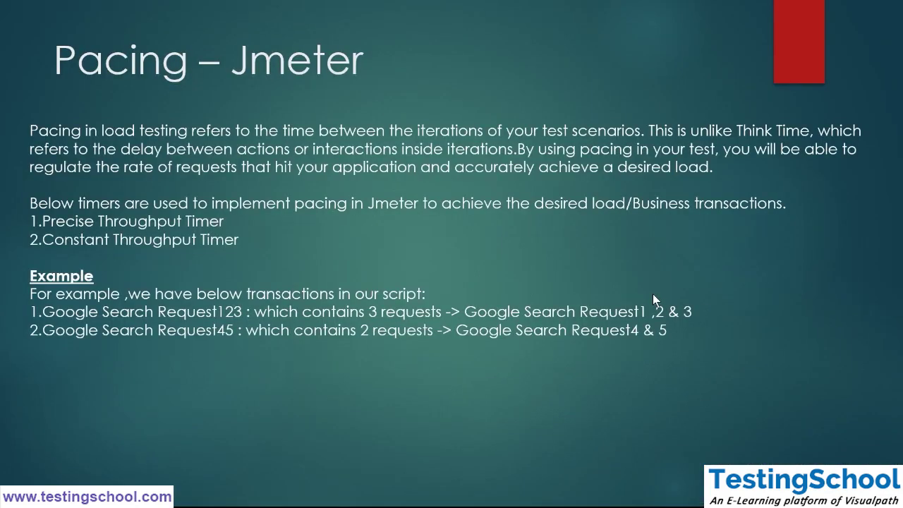
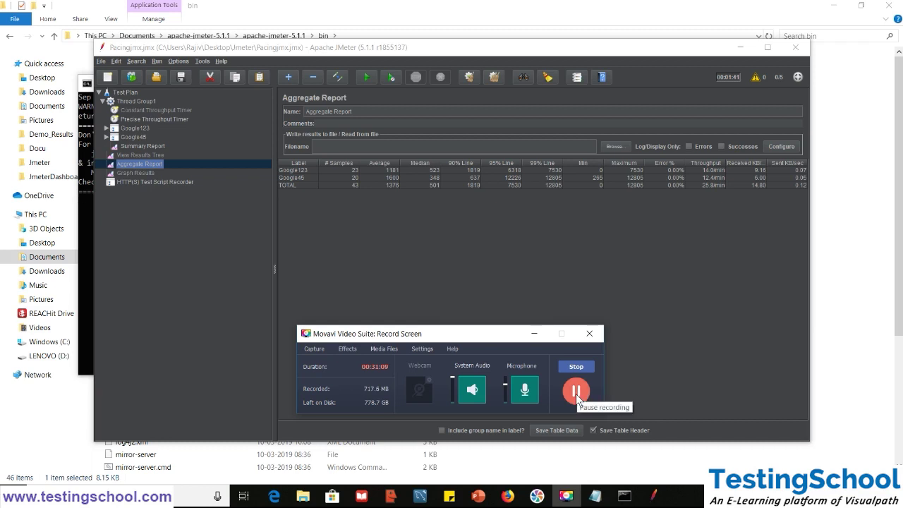
# Maximize the JMeter window with Pacingjmx.jmx and open the Precise Throughput Timer's settings
pyautogui.click(575, 394)
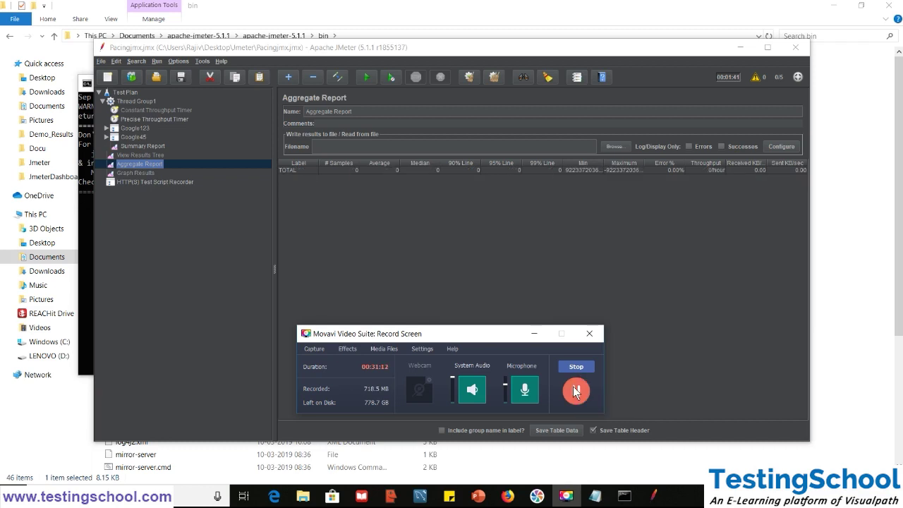
pyautogui.click(768, 47)
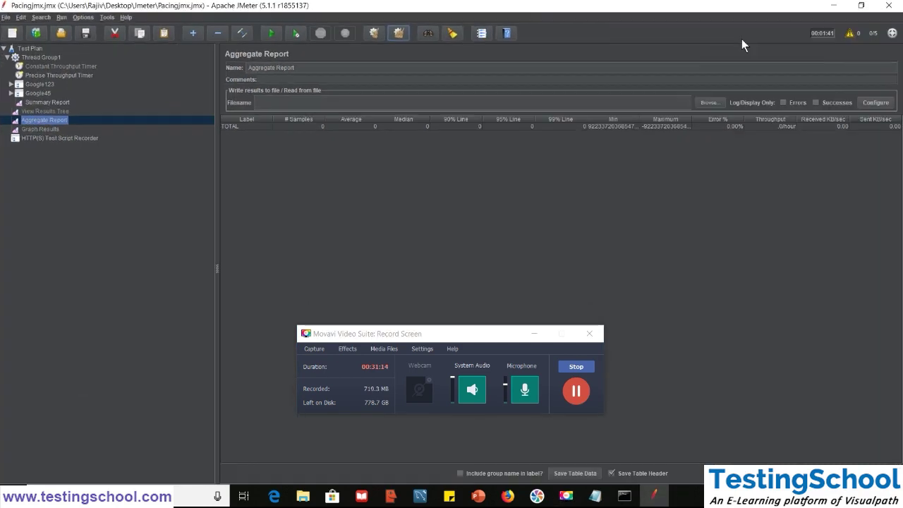
pyautogui.click(57, 66)
pyautogui.click(57, 74)
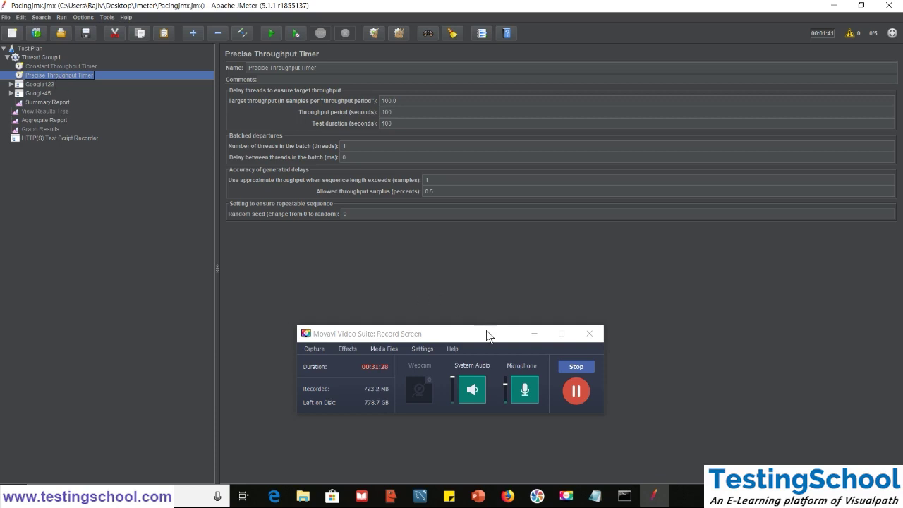
pyautogui.moveTo(487, 340); pyautogui.dragTo(477, 503)
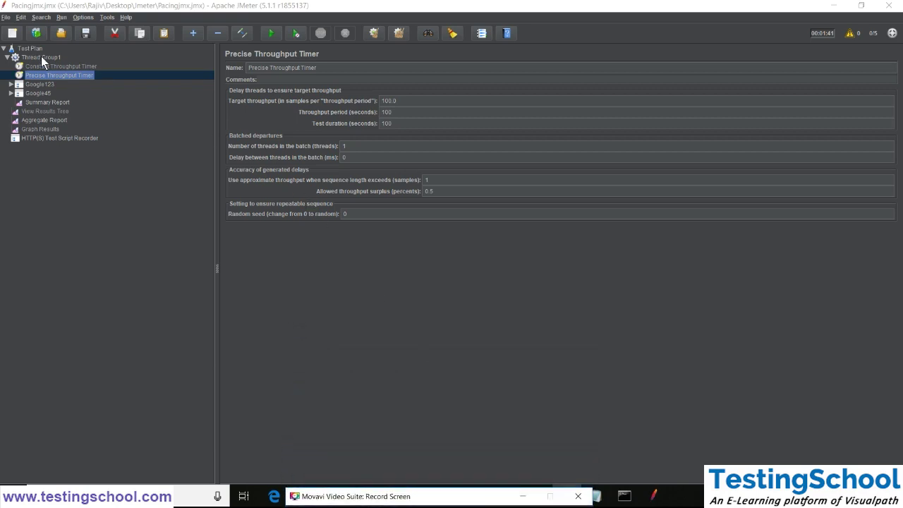
# Expand the Google123 and Google45 transaction controllers and review the throughput period and test duration in the Precise Throughput Timer
pyautogui.doubleClick(35, 83)
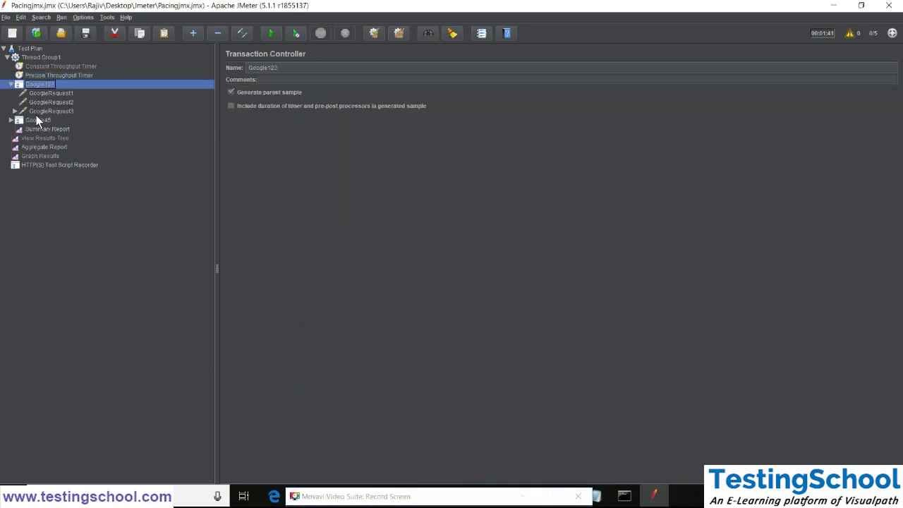
pyautogui.doubleClick(37, 121)
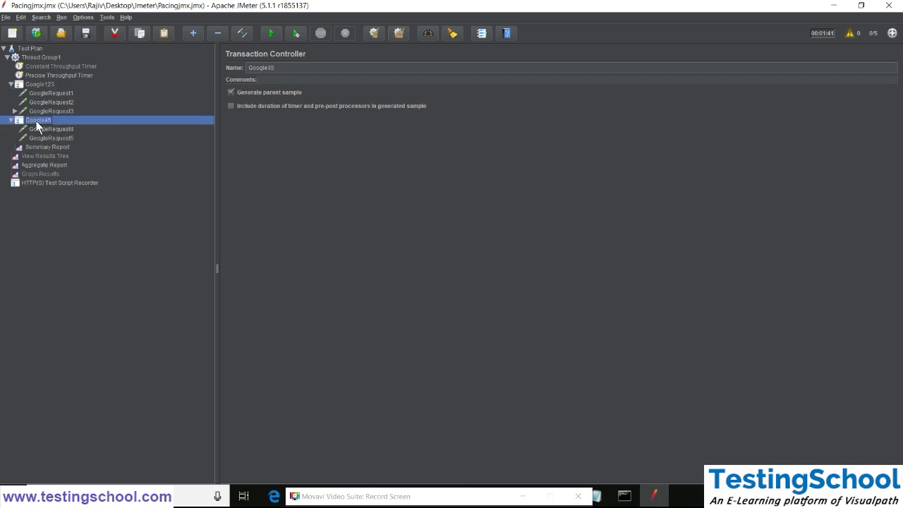
pyautogui.click(67, 75)
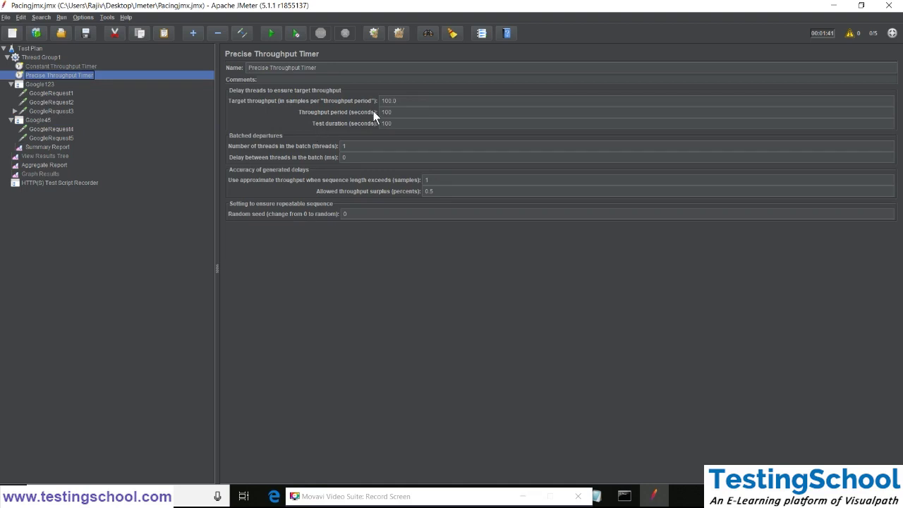
pyautogui.doubleClick(404, 113)
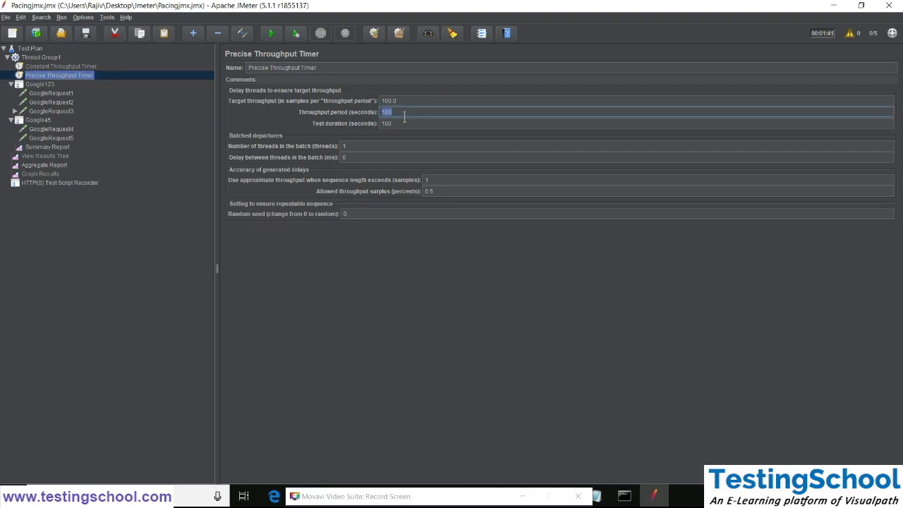
pyautogui.doubleClick(404, 125)
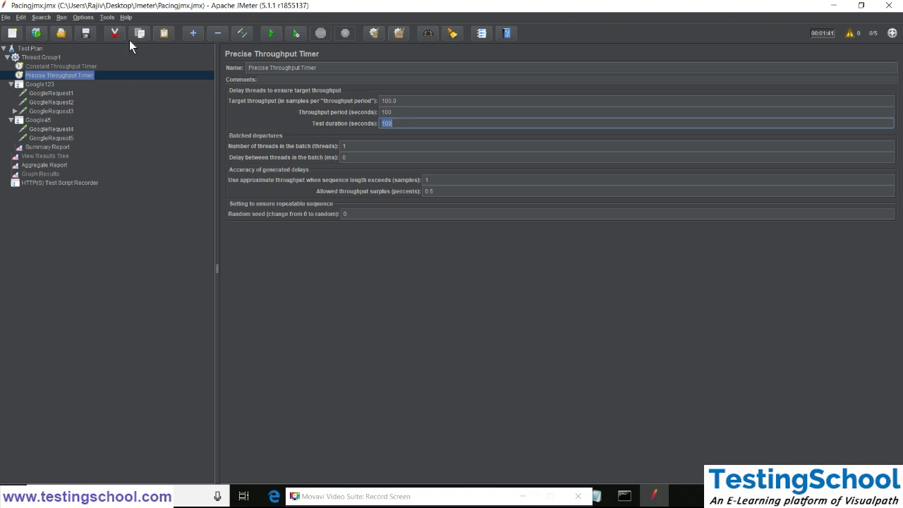
# Review the number of threads and the scheduler duration in Thread Group1
pyautogui.click(49, 57)
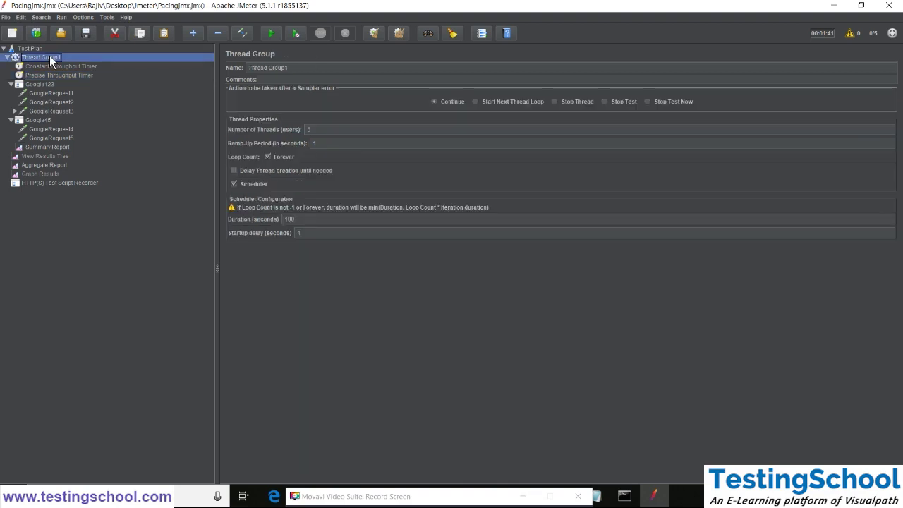
pyautogui.doubleClick(346, 128)
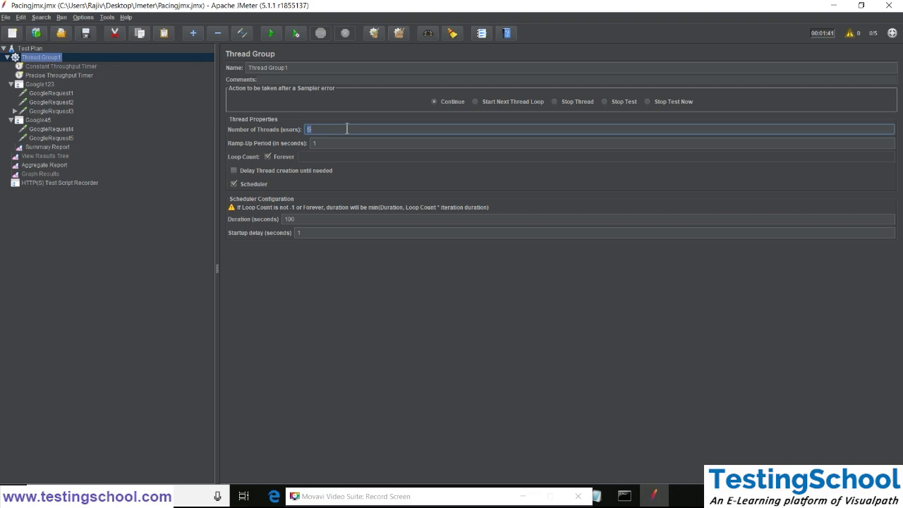
pyautogui.doubleClick(312, 217)
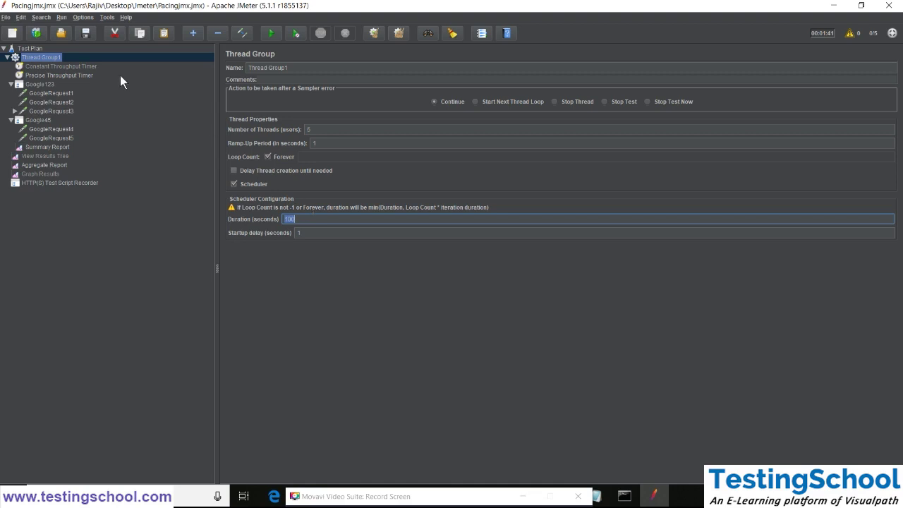
# Run the test plan using the Precise Throughput Timer, with the Aggregate Report open
pyautogui.click(60, 94)
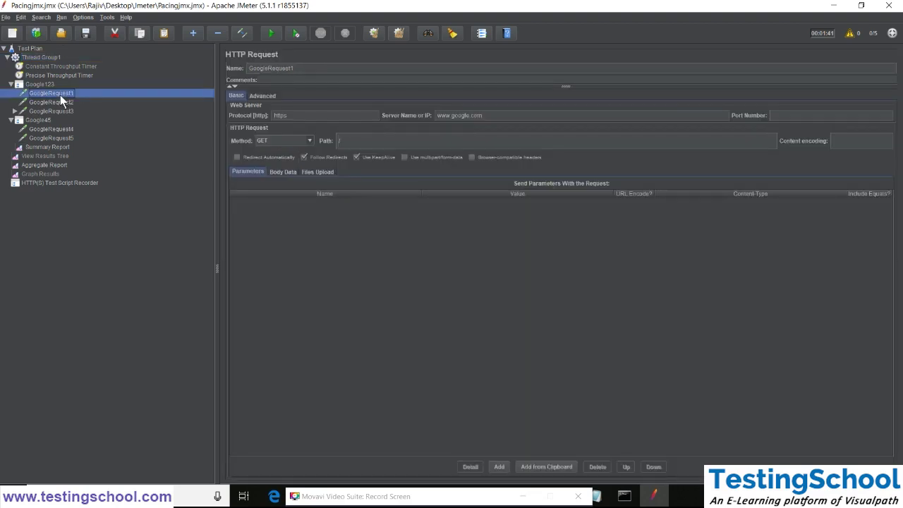
pyautogui.click(45, 165)
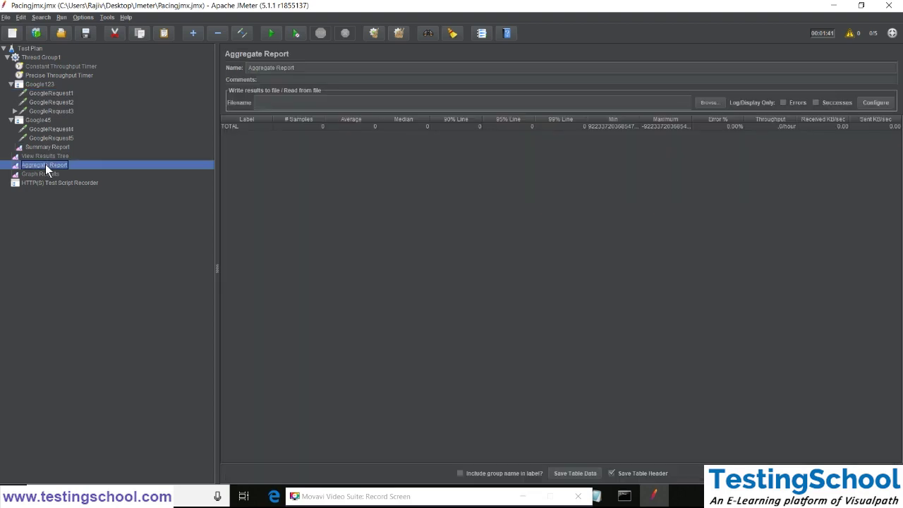
pyautogui.click(49, 75)
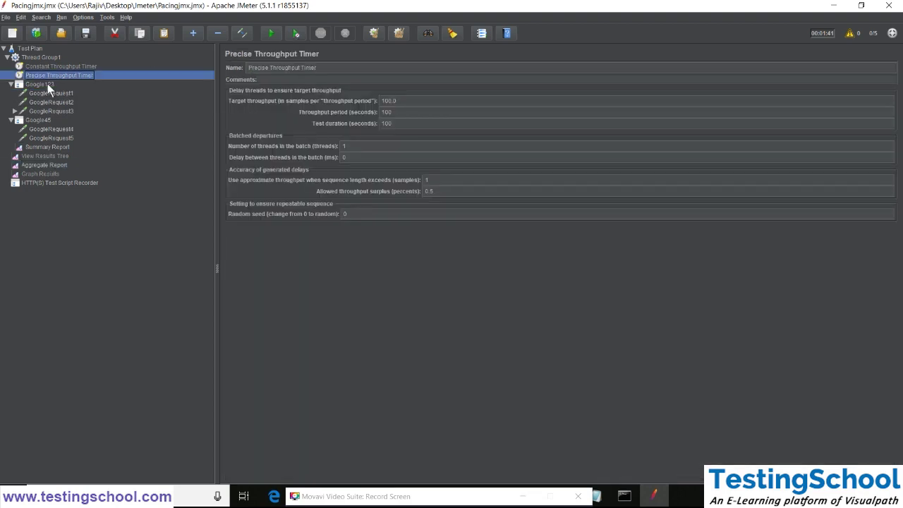
pyautogui.click(41, 165)
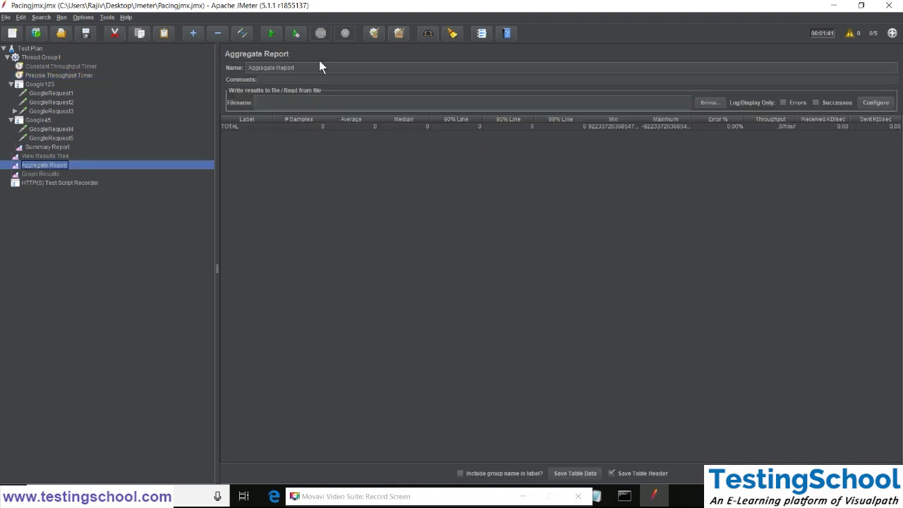
pyautogui.click(270, 33)
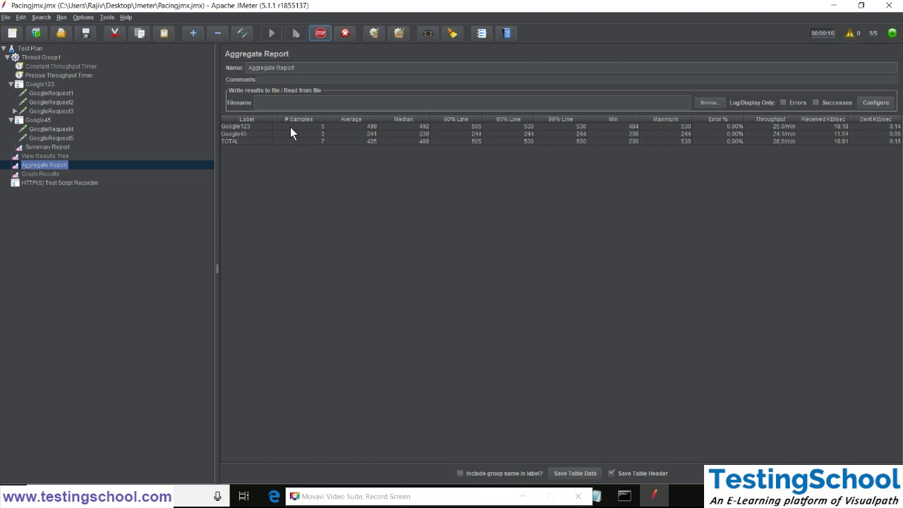
# Compare the Google123, Google45 and TOTAL rows in the Aggregate Report during and after the run
pyautogui.click(255, 128)
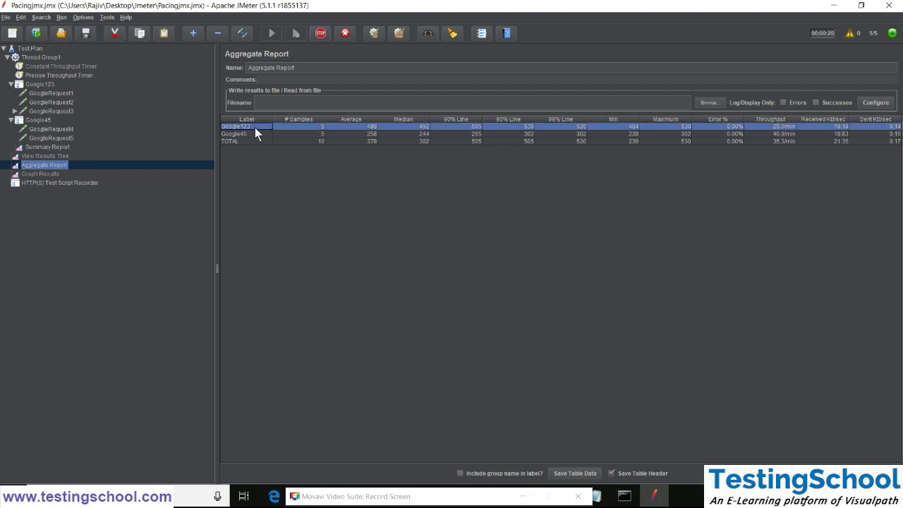
pyautogui.click(251, 134)
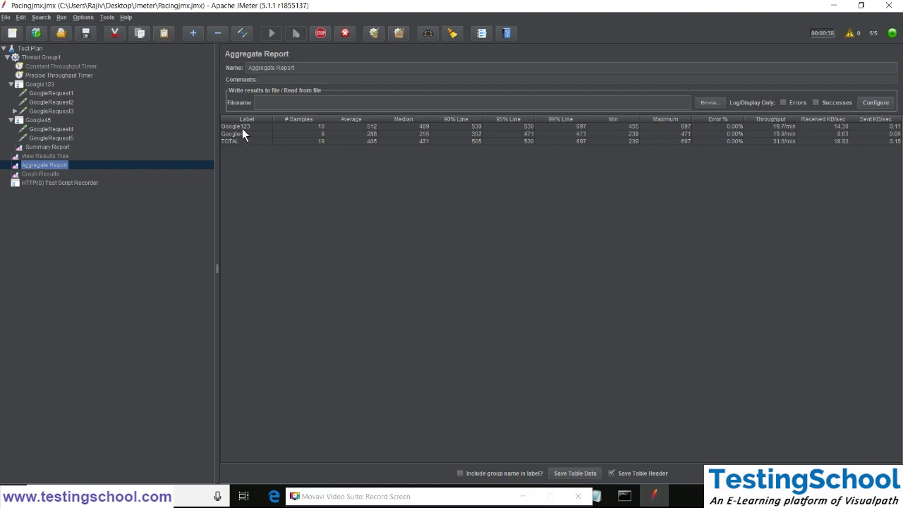
pyautogui.click(242, 142)
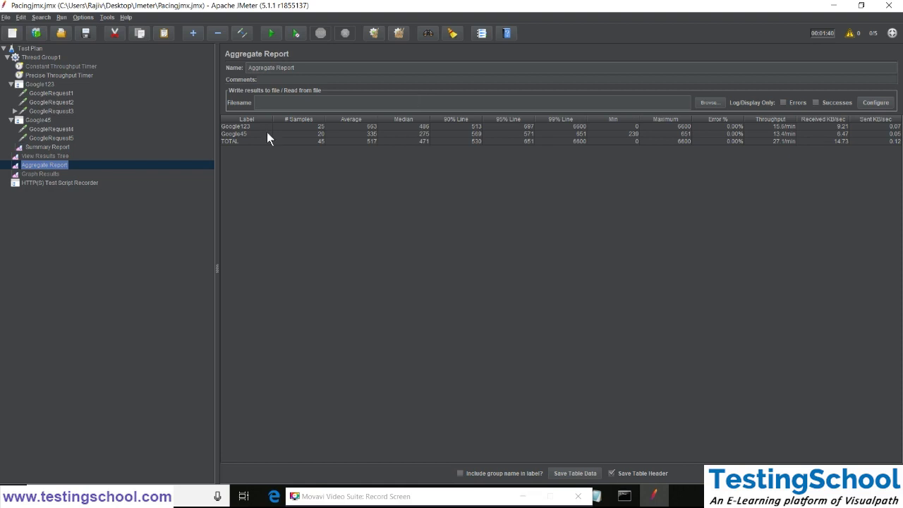
pyautogui.click(240, 128)
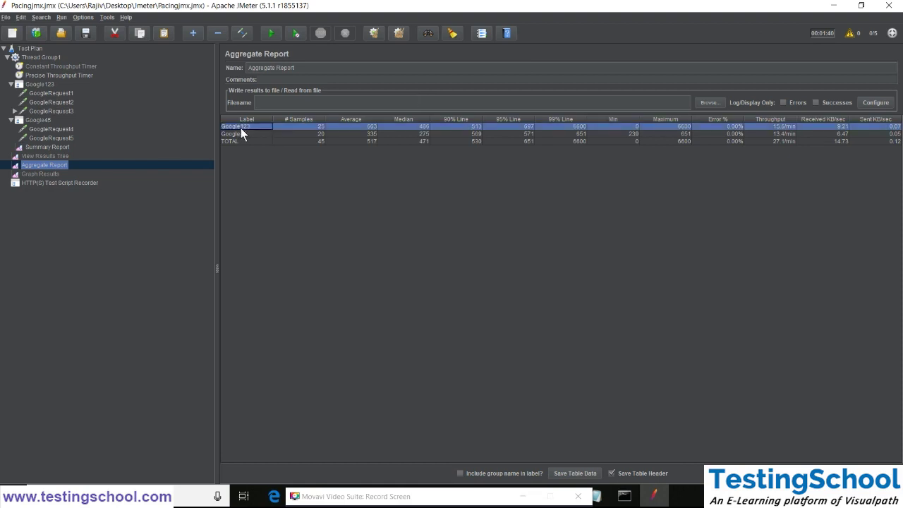
pyautogui.click(240, 135)
pyautogui.click(239, 126)
# Inspect GoogleRequest4 and the Google45 controller, and check the Google45 row in the Aggregate Report
pyautogui.click(49, 132)
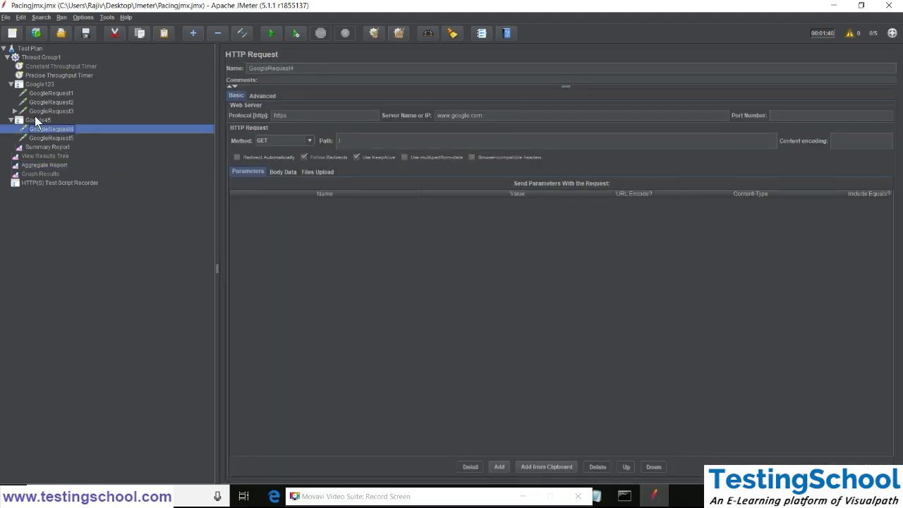
pyautogui.click(36, 123)
pyautogui.click(43, 163)
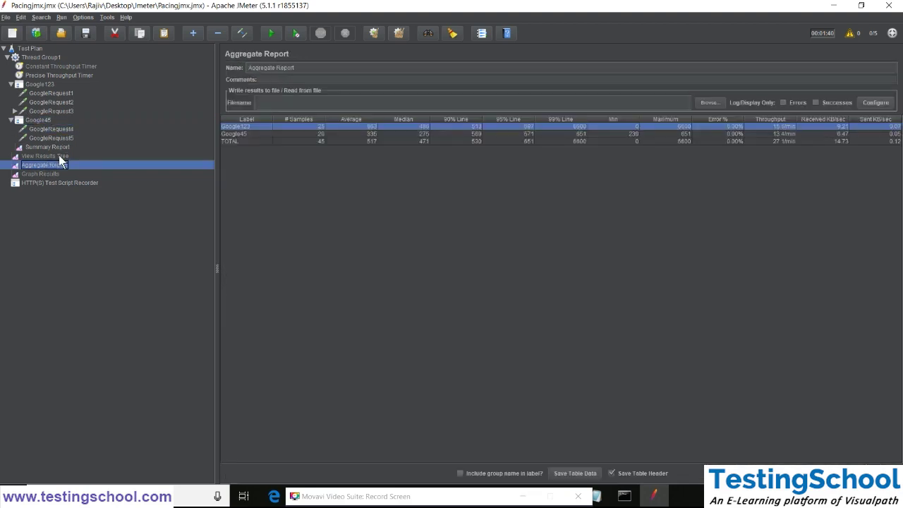
pyautogui.click(255, 134)
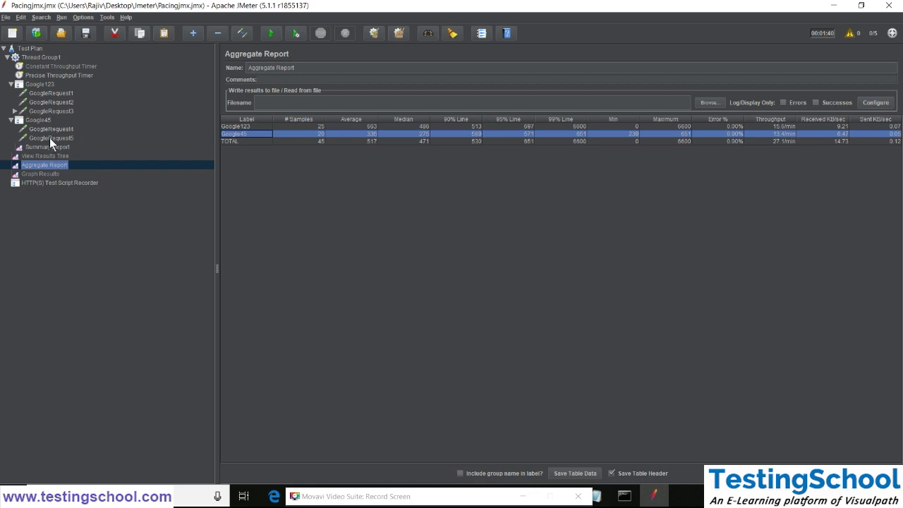
# Recheck the Precise Throughput Timer's throughput period and test duration against the run's results
pyautogui.click(43, 75)
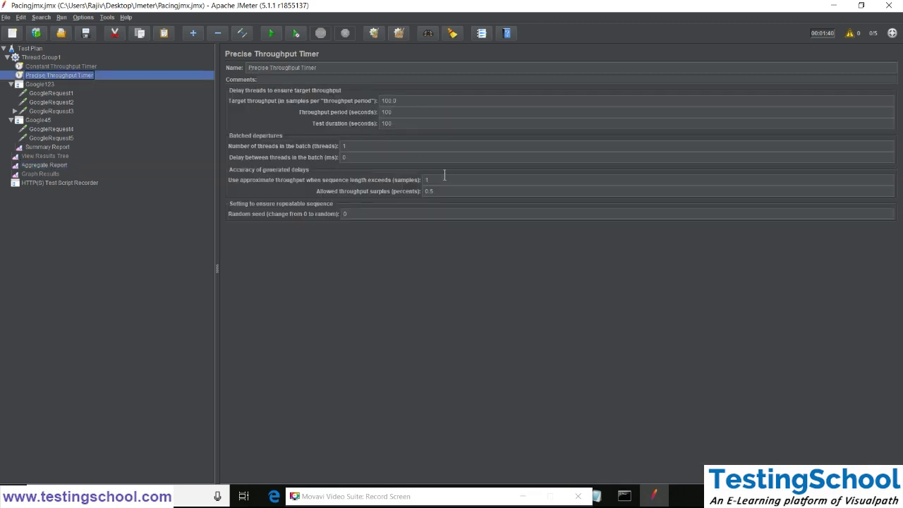
pyautogui.doubleClick(397, 114)
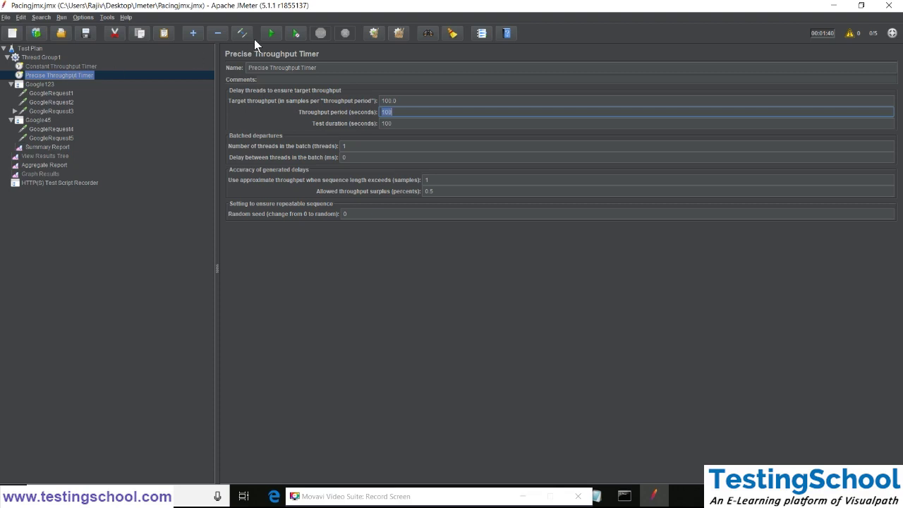
pyautogui.press('Tab')
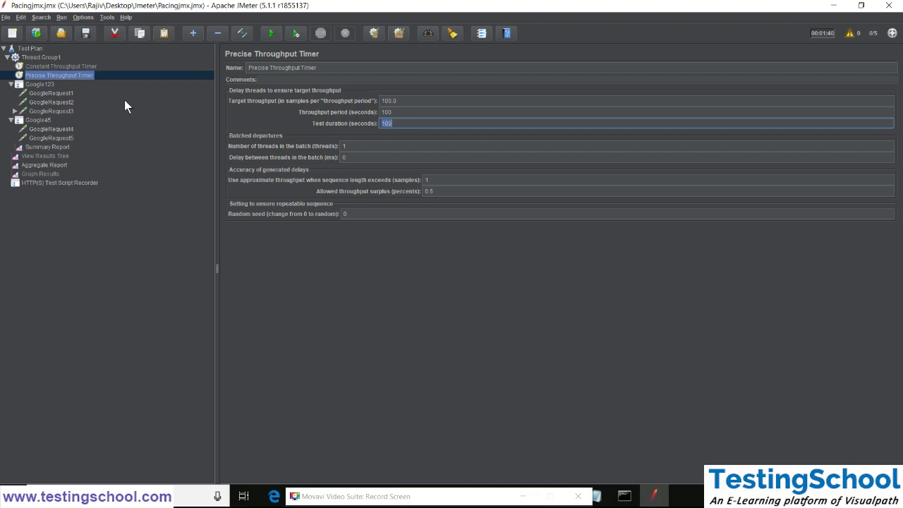
# Disable the Precise Throughput Timer and enable the Constant Throughput Timer
pyautogui.click(50, 78)
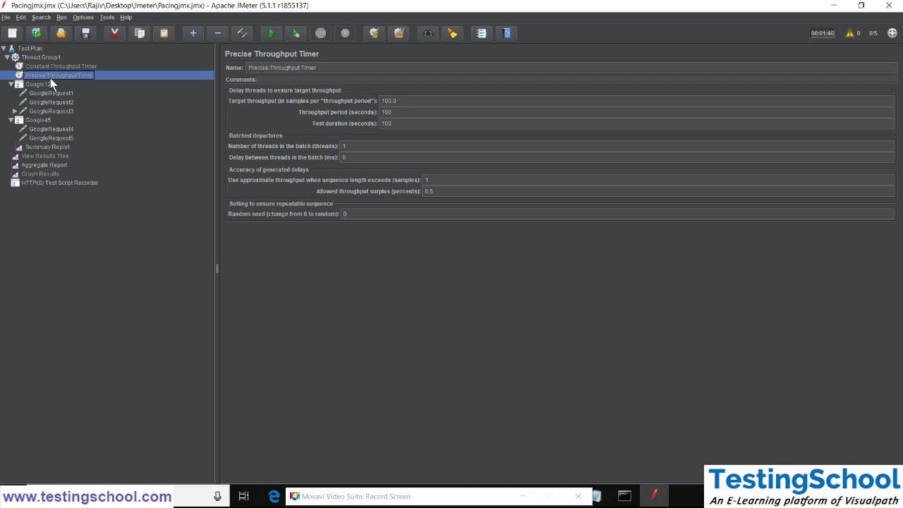
pyautogui.click(75, 67)
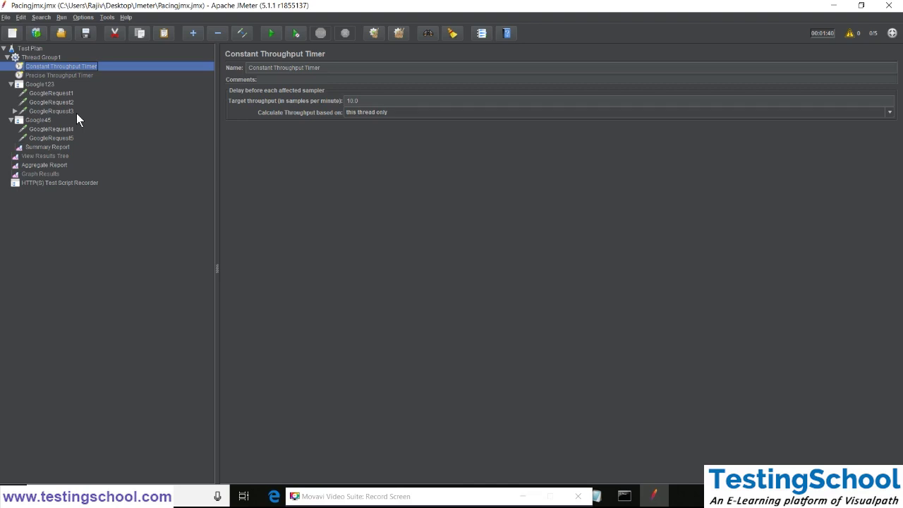
# Clear all previous results and rerun the test plan with the Summary Report open
pyautogui.click(48, 148)
pyautogui.click(401, 37)
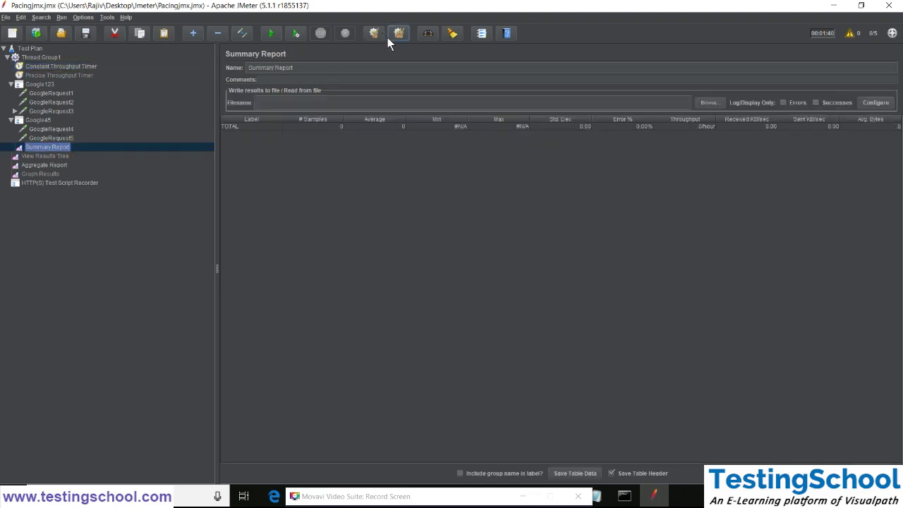
pyautogui.click(270, 37)
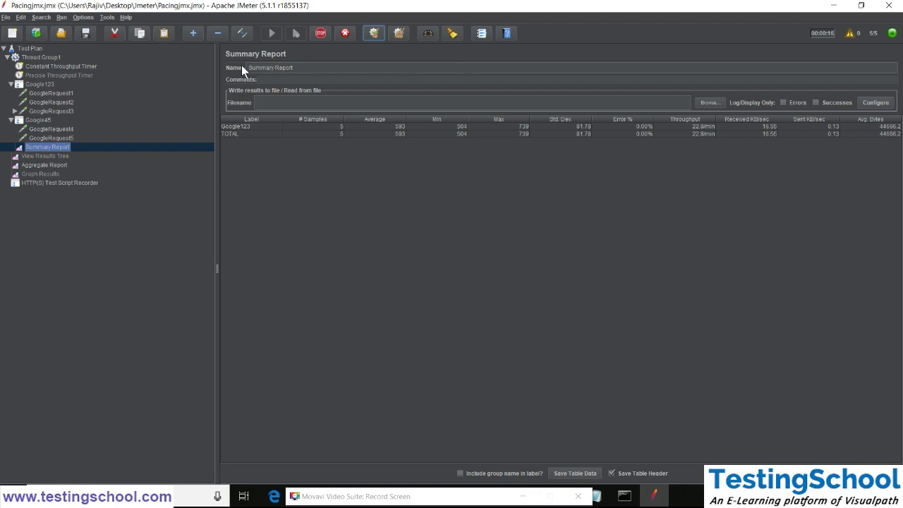
# Review Thread Group1's settings, the running Aggregate Report and the Constant Throughput Timer's target throughput
pyautogui.click(42, 58)
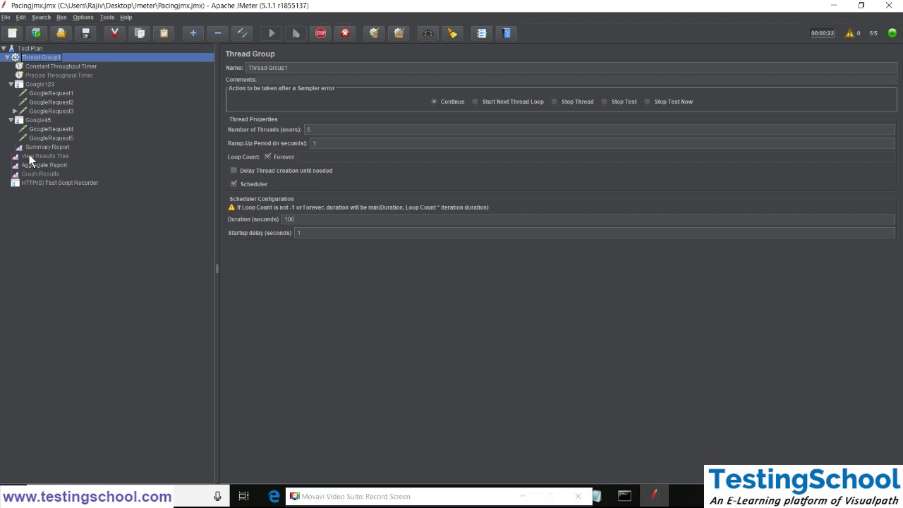
pyautogui.click(46, 164)
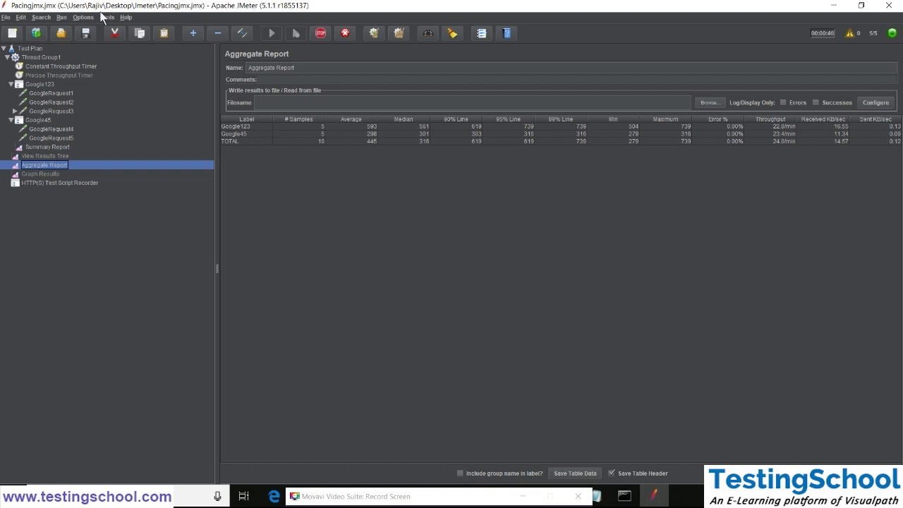
pyautogui.click(61, 64)
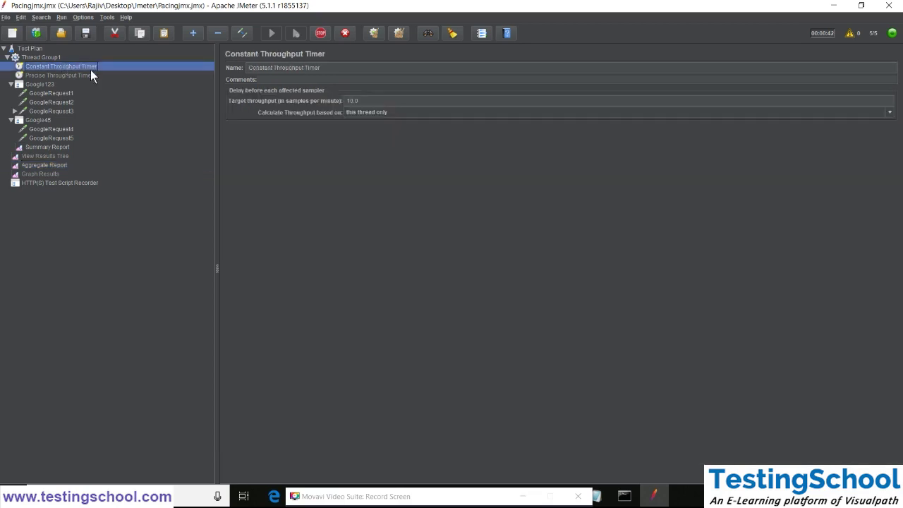
pyautogui.doubleClick(367, 100)
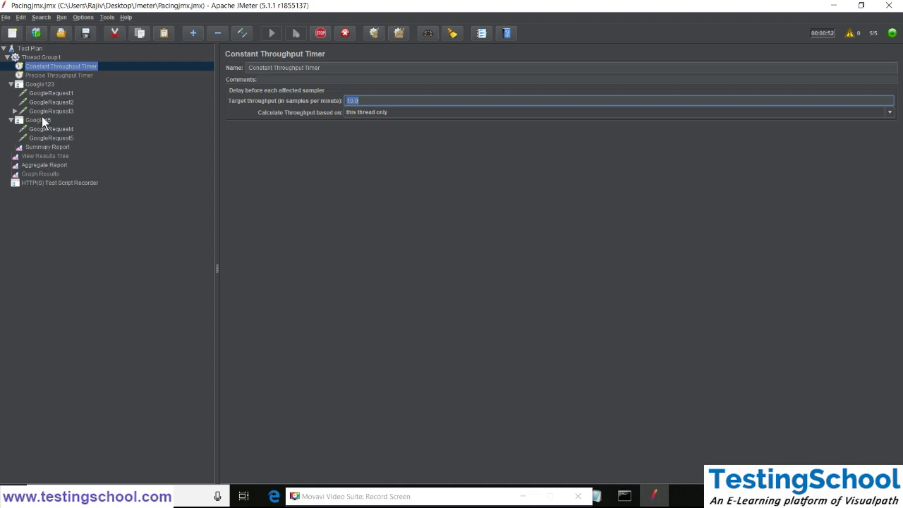
# Review the Precise Throughput Timer's settings and compare the Google123 and Google45 sample counts in the Aggregate Report
pyautogui.click(47, 77)
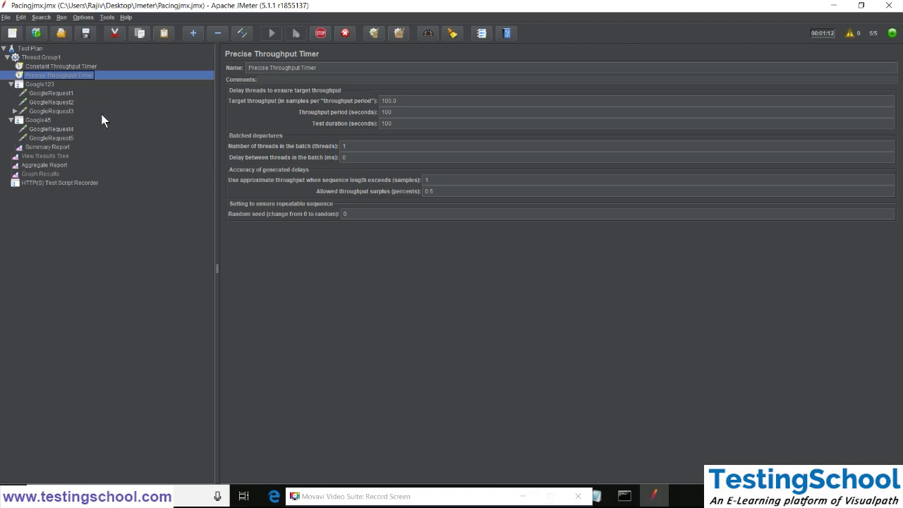
pyautogui.click(46, 165)
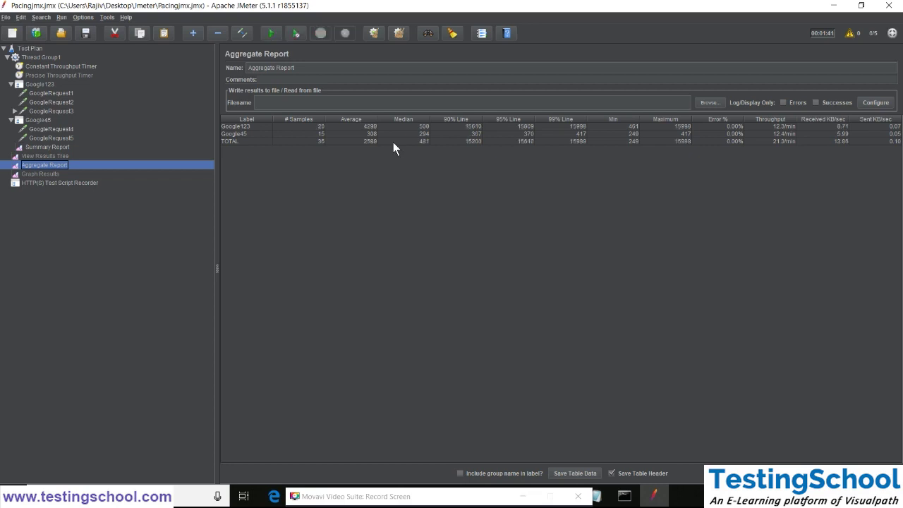
pyautogui.click(301, 127)
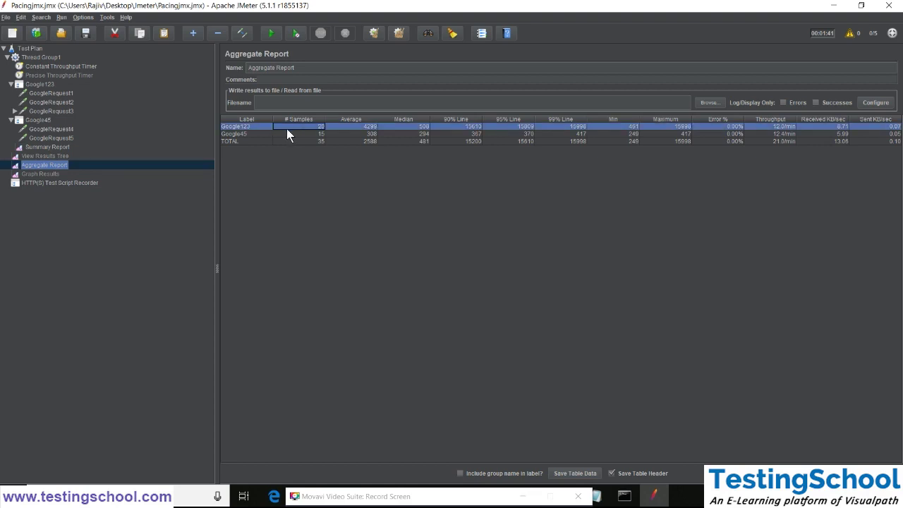
pyautogui.doubleClick(250, 125)
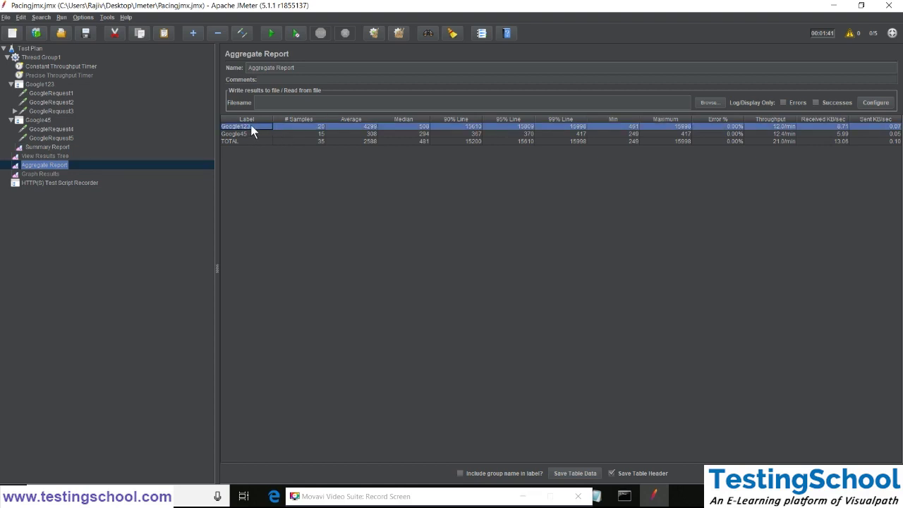
pyautogui.click(295, 128)
pyautogui.doubleClick(312, 126)
pyautogui.click(250, 136)
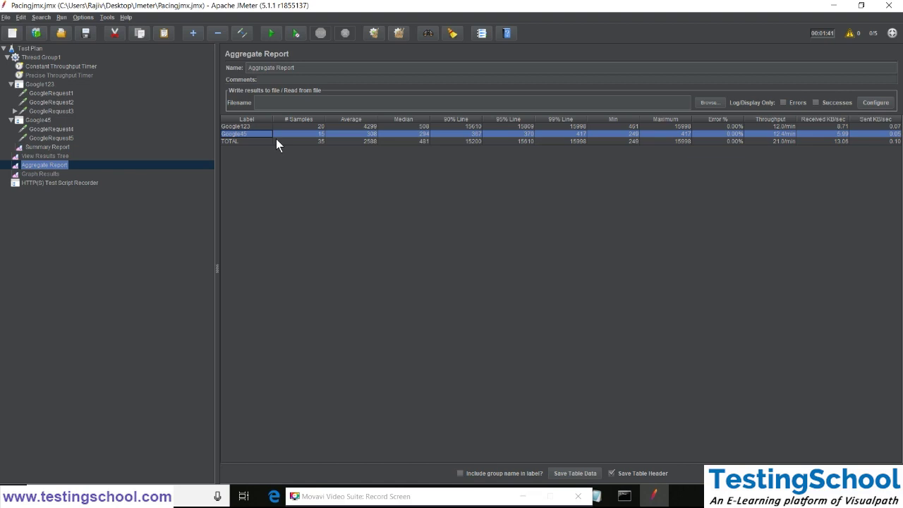
pyautogui.click(300, 134)
pyautogui.click(306, 128)
pyautogui.click(310, 135)
pyautogui.click(305, 127)
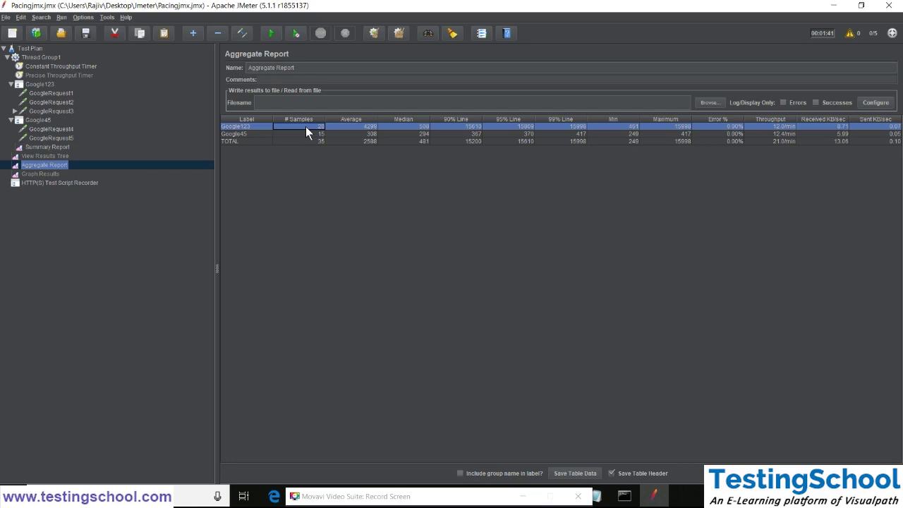
# Disable the Constant Throughput Timer and enable the Synchronizing Timer under GoogleRequest3
pyautogui.click(47, 65)
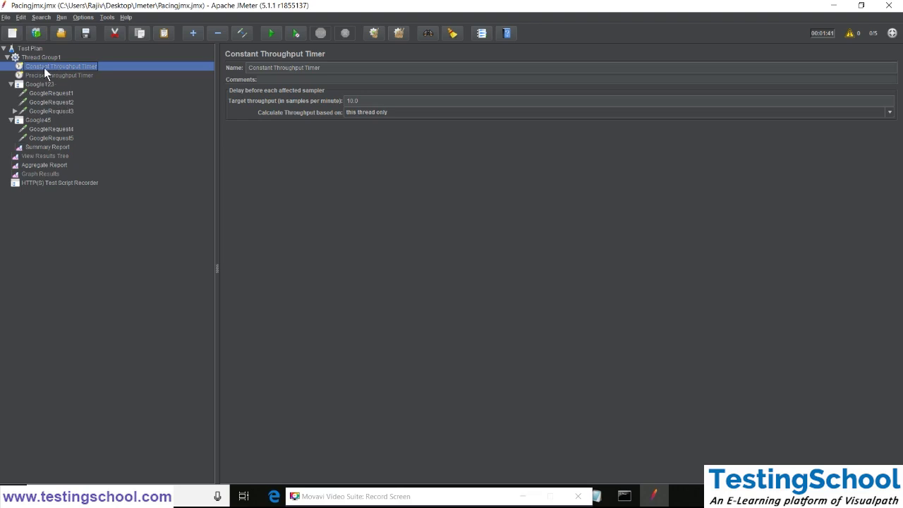
pyautogui.click(45, 75)
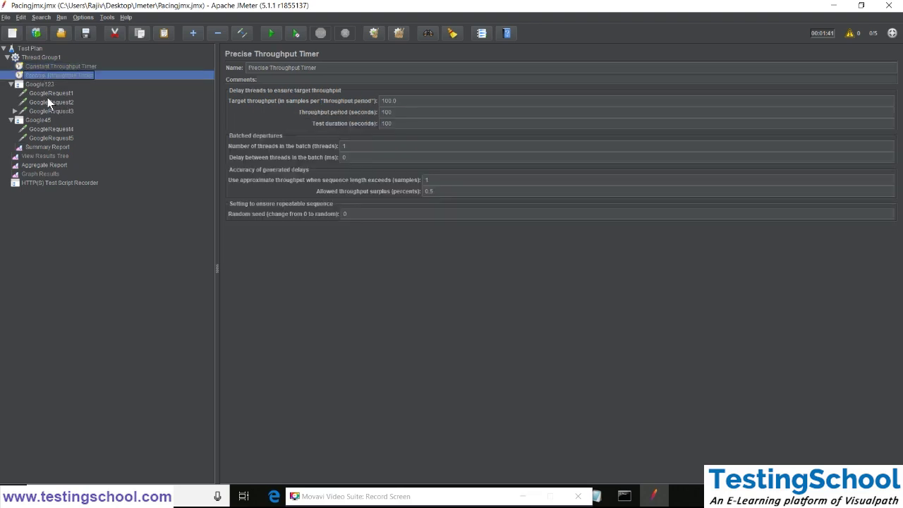
pyautogui.doubleClick(48, 112)
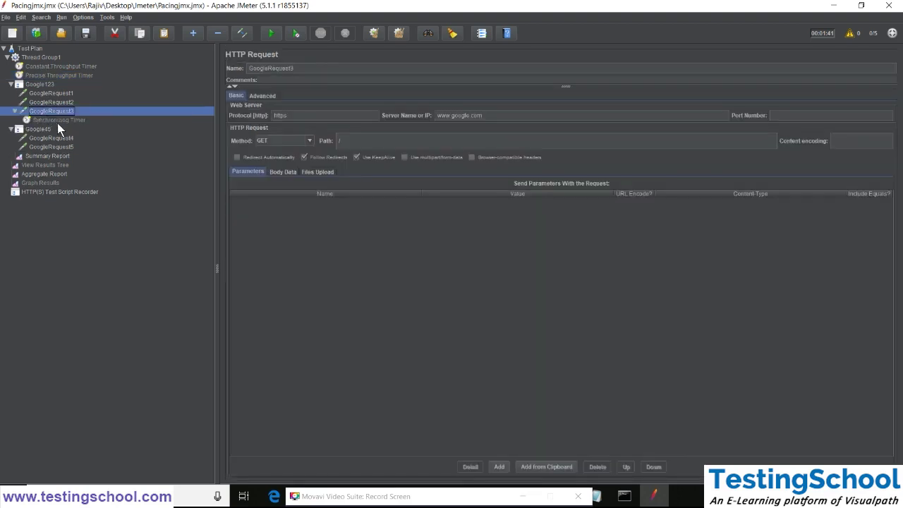
pyautogui.click(57, 121)
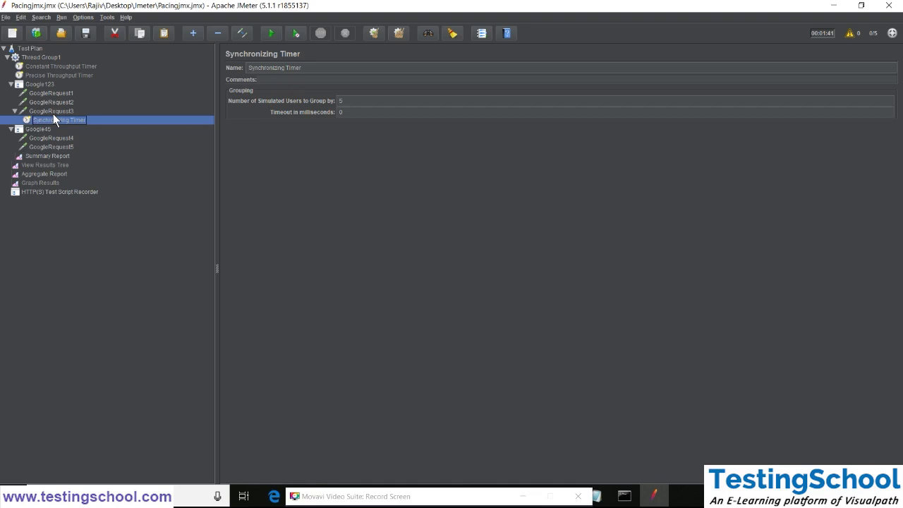
# Enable the View Results Tree listener and disable the Summary Report
pyautogui.click(45, 164)
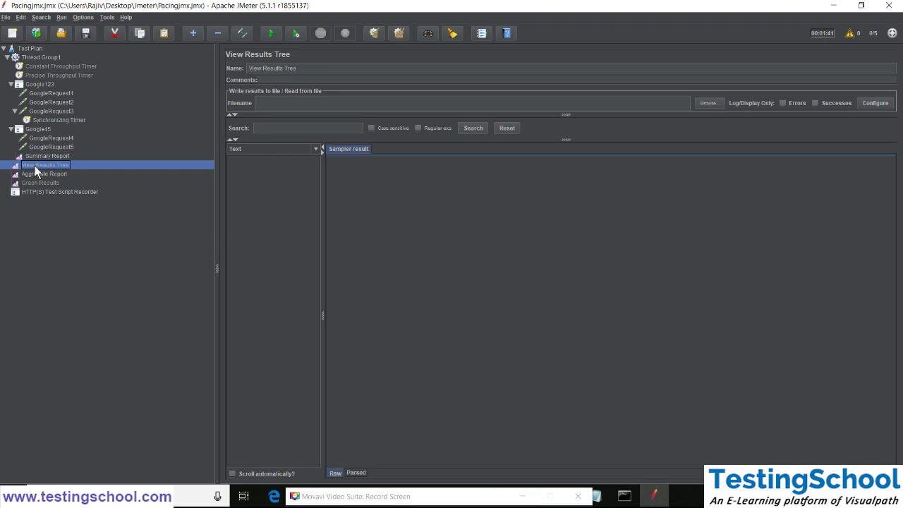
pyautogui.click(42, 156)
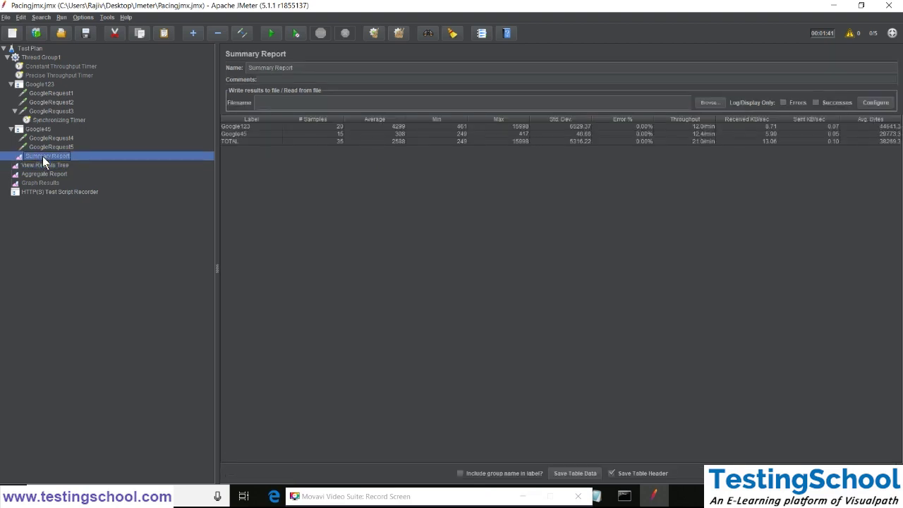
pyautogui.click(43, 165)
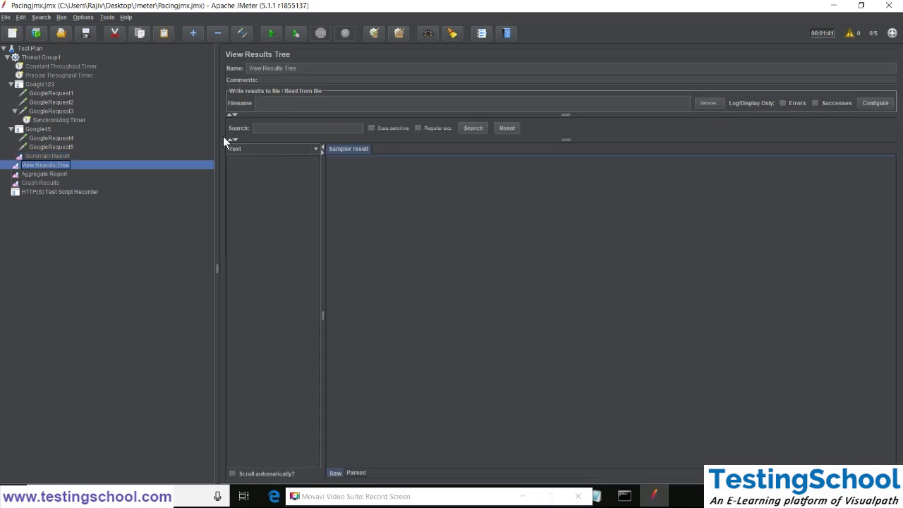
# Clear all previous results and run the test plan with the View Results Tree open
pyautogui.click(398, 34)
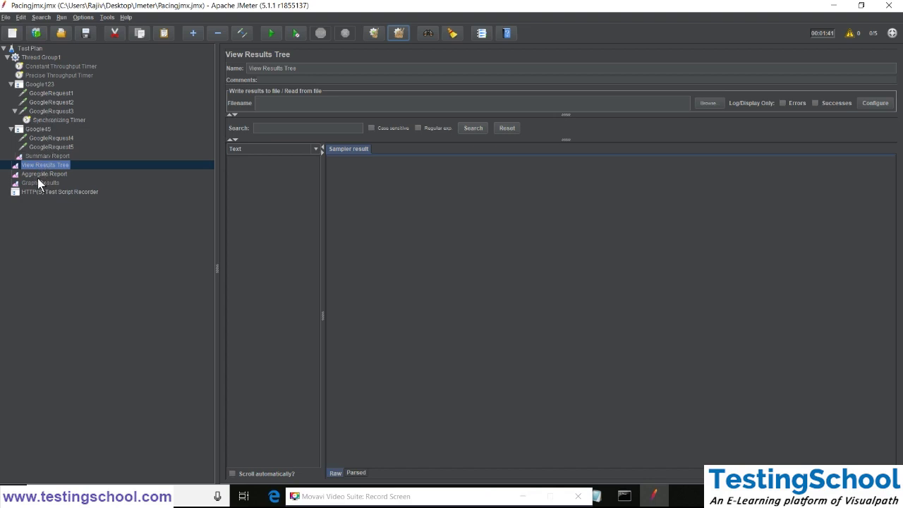
pyautogui.click(46, 156)
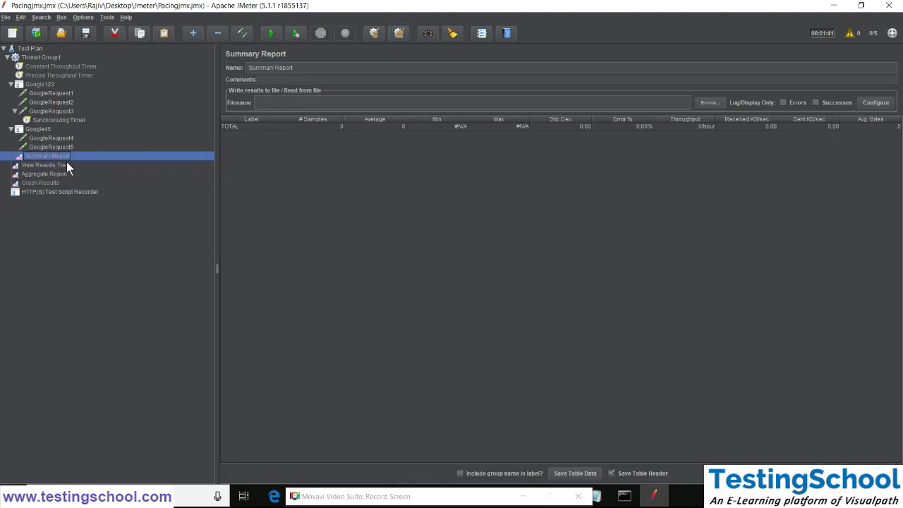
pyautogui.click(45, 165)
pyautogui.click(273, 34)
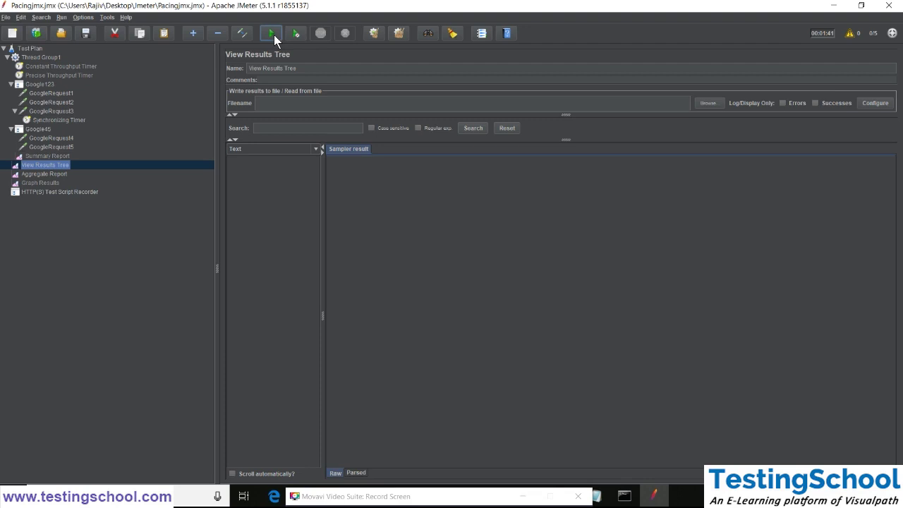
# Widen the results list, expand a Google123 transaction and look through the incoming Google123 and Google45 samples
pyautogui.moveTo(321, 313); pyautogui.dragTo(425, 322)
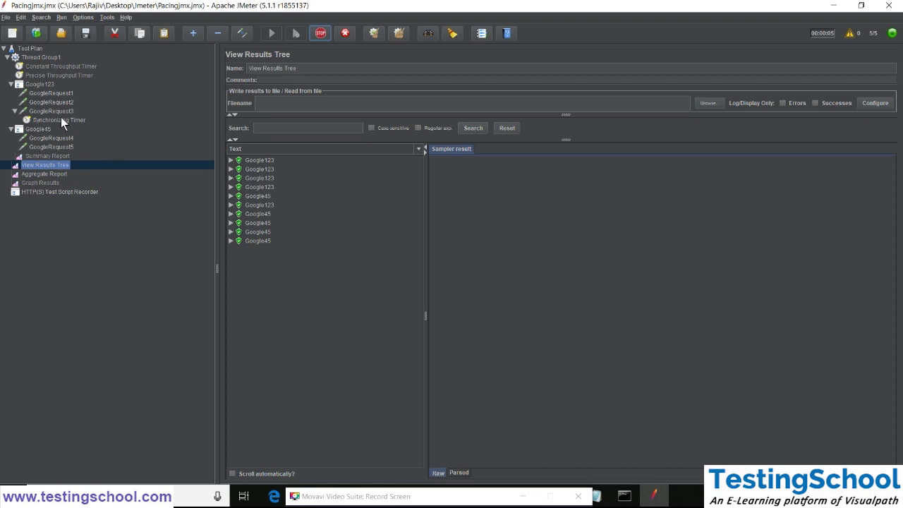
pyautogui.doubleClick(257, 177)
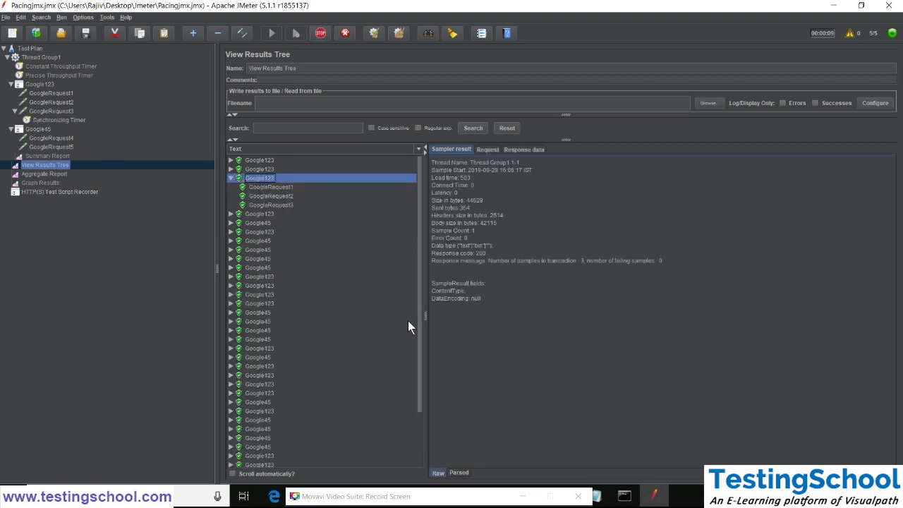
pyautogui.moveTo(419, 323); pyautogui.dragTo(419, 436)
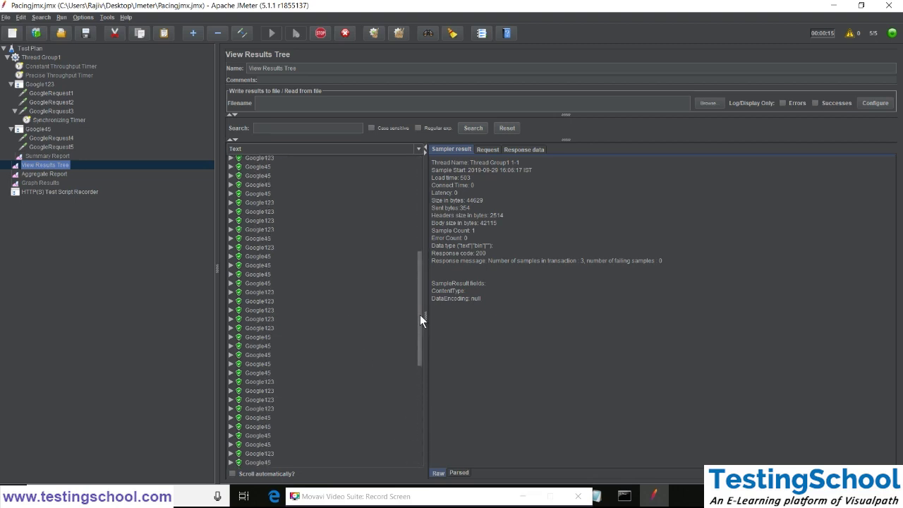
pyautogui.moveTo(420, 320); pyautogui.dragTo(411, 419)
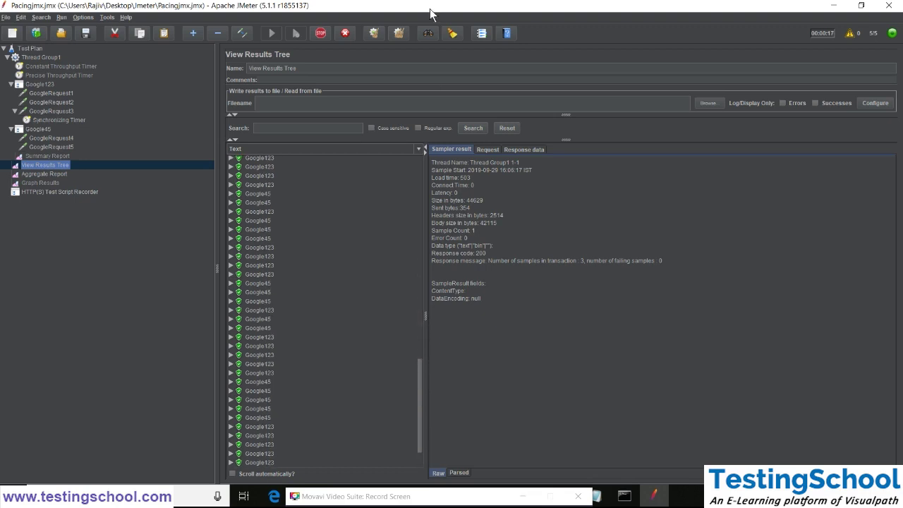
# Stop the running test and clear all collected results
pyautogui.click(395, 35)
pyautogui.click(321, 33)
pyautogui.click(398, 34)
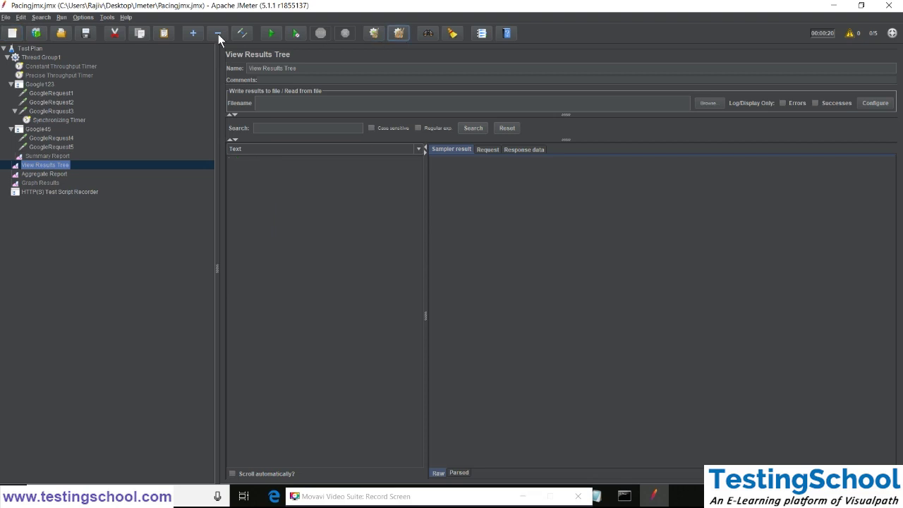
# Disable the Google45 transaction controller and turn off Generate parent sample for Google123
pyautogui.click(31, 130)
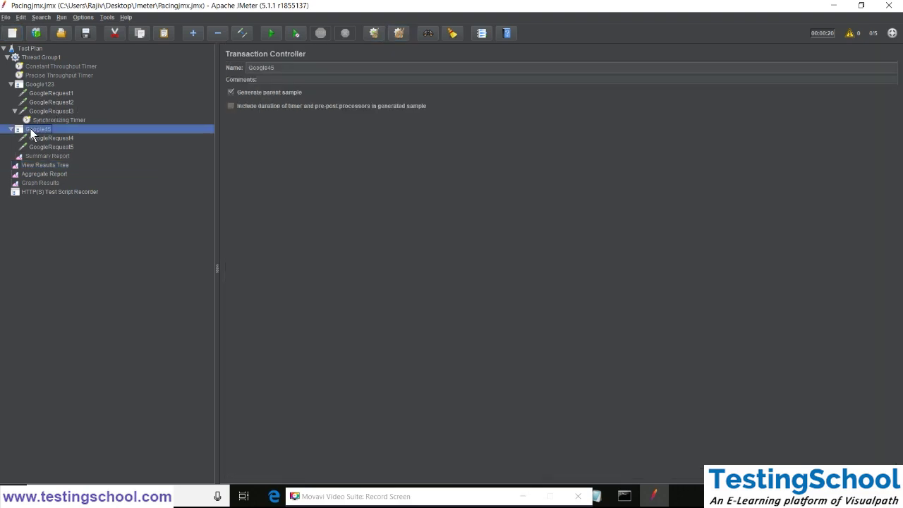
pyautogui.click(28, 84)
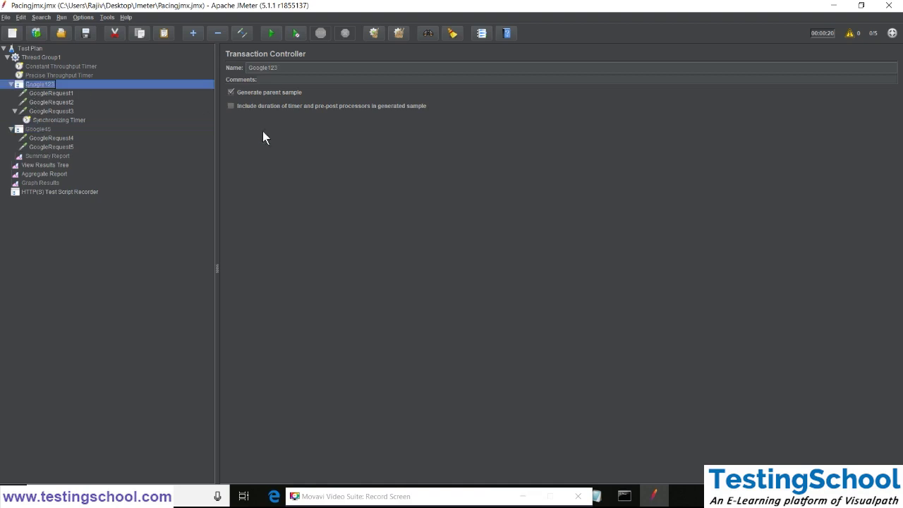
pyautogui.click(276, 93)
pyautogui.click(277, 92)
# Collapse Google45 in the test plan and run the test with the View Results Tree open
pyautogui.click(49, 165)
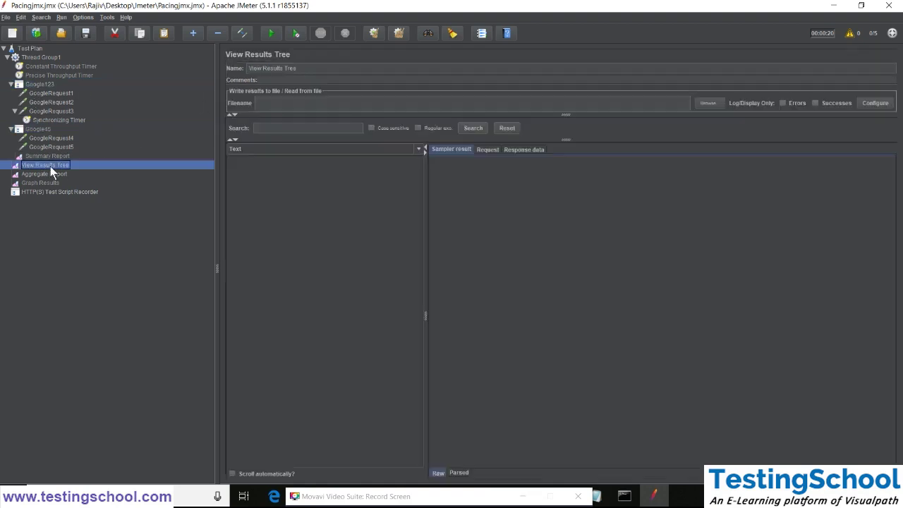
pyautogui.doubleClick(39, 129)
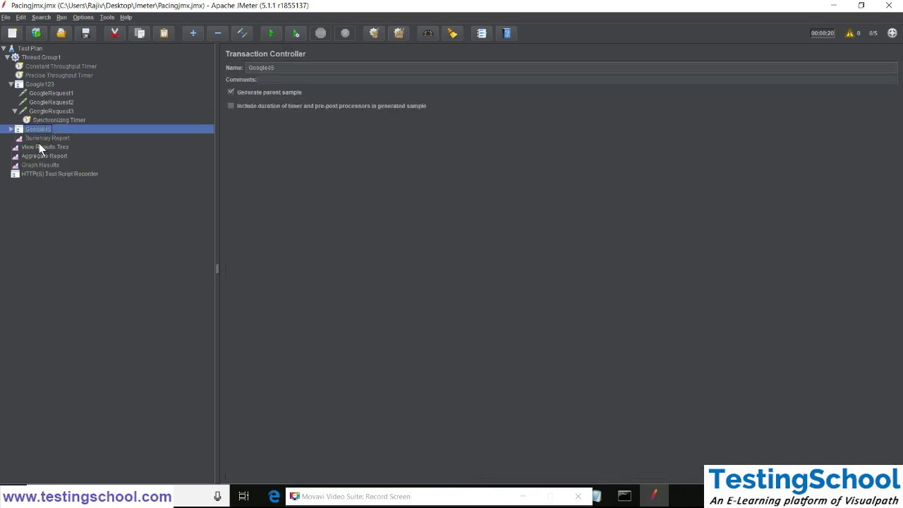
pyautogui.click(30, 146)
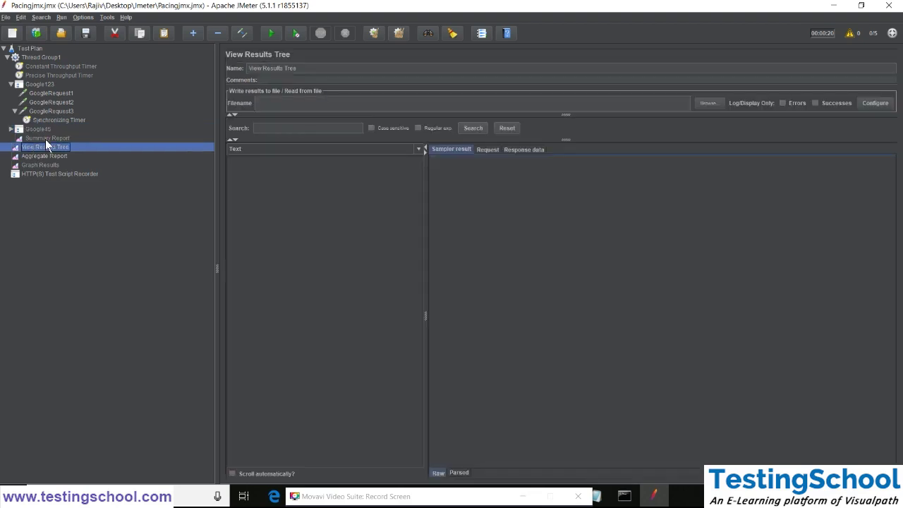
pyautogui.click(270, 34)
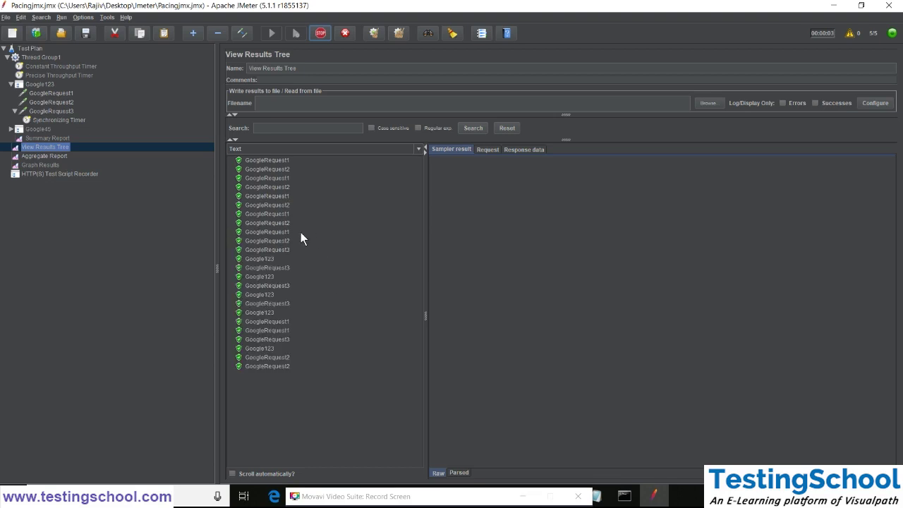
# Step through the first GoogleRequest1, GoogleRequest2 and GoogleRequest3 samples, checking each one's thread name and start time
pyautogui.click(271, 250)
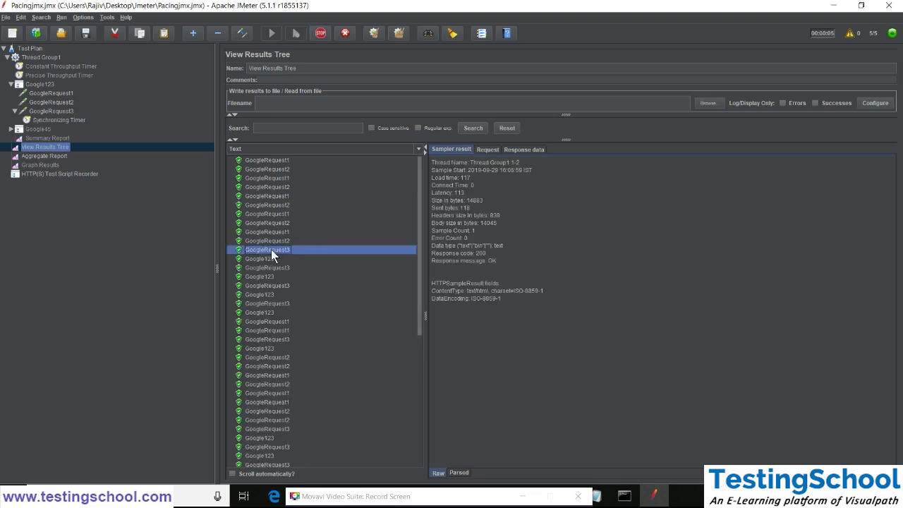
pyautogui.click(271, 169)
pyautogui.click(269, 160)
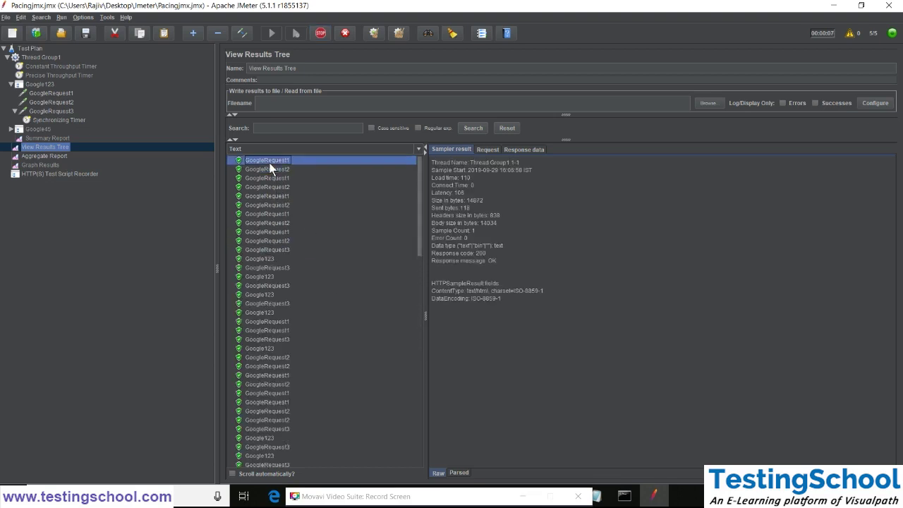
pyautogui.press('Down')
pyautogui.press('Down')
pyautogui.press('Down')
pyautogui.press('Down')
pyautogui.press('Down')
pyautogui.press('Down')
pyautogui.press('Down')
pyautogui.press('Down')
pyautogui.press('Down')
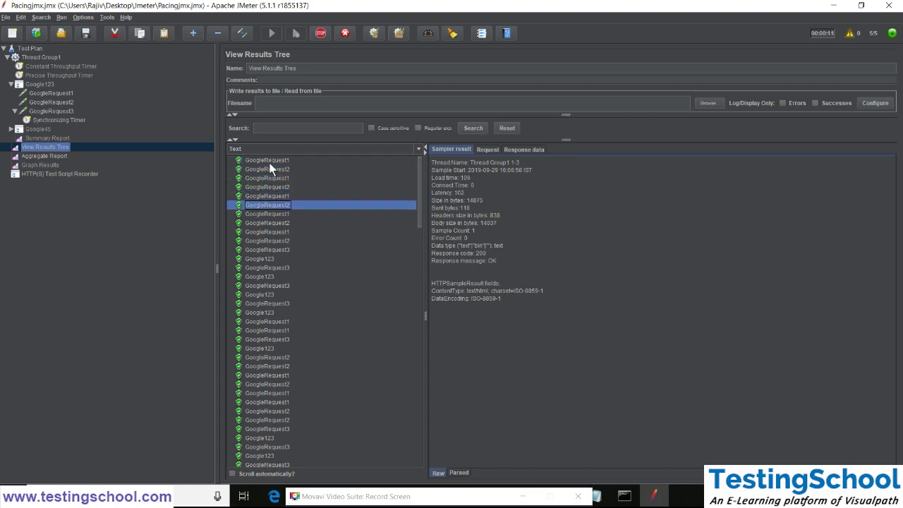
pyautogui.press('Down')
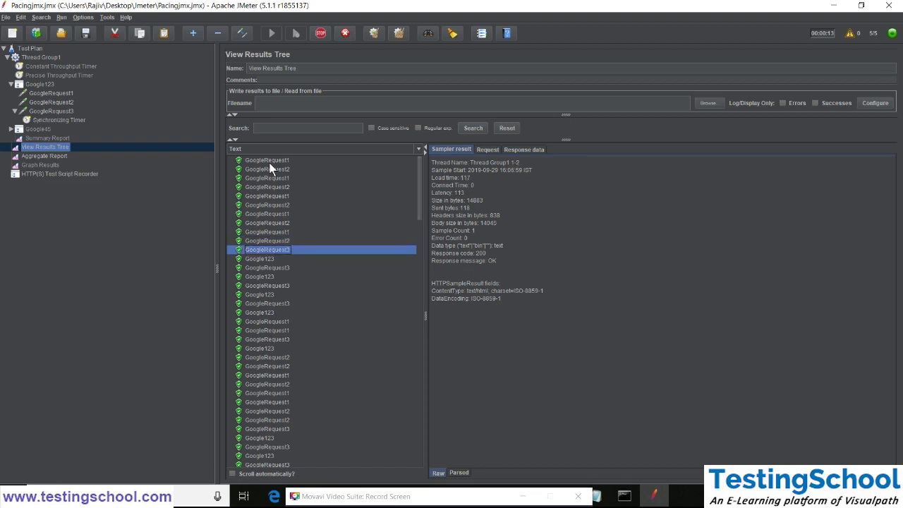
pyautogui.press('Up')
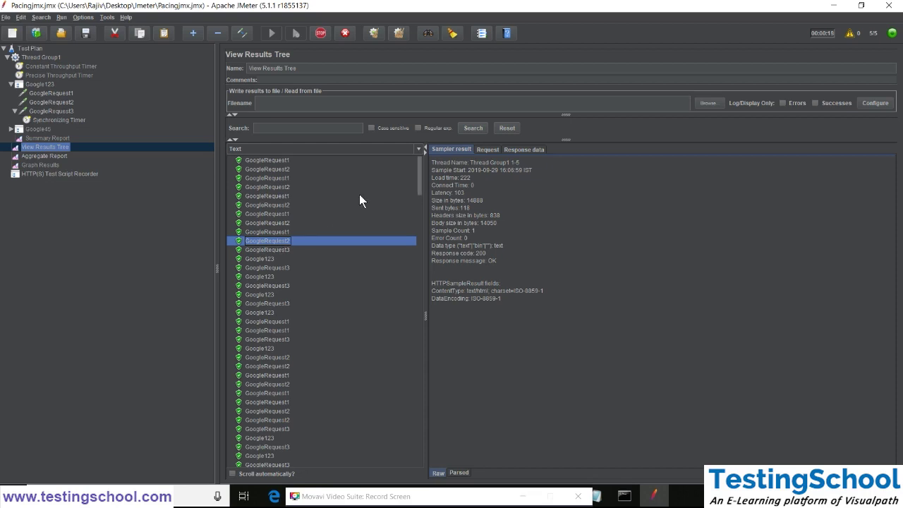
# Compare the first GoogleRequest3 sample with the first GoogleRequest1 sample, and stop the test run
pyautogui.click(276, 249)
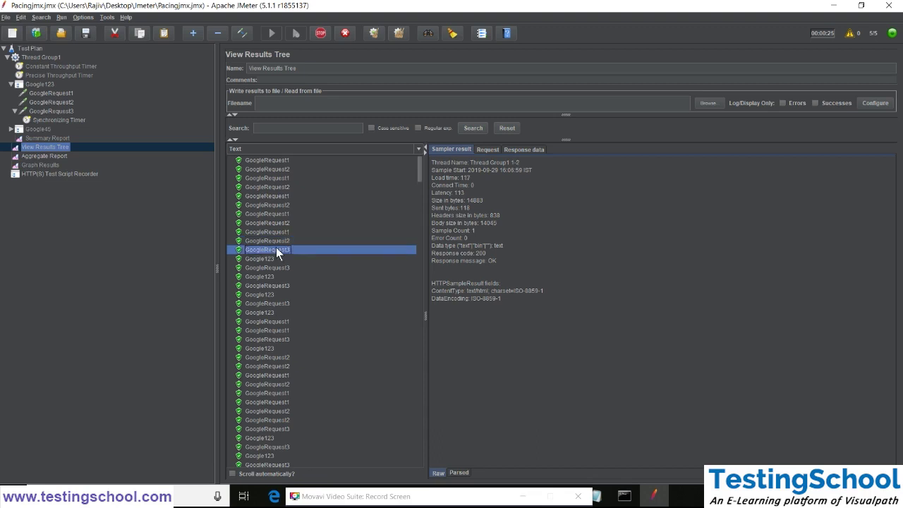
pyautogui.click(266, 161)
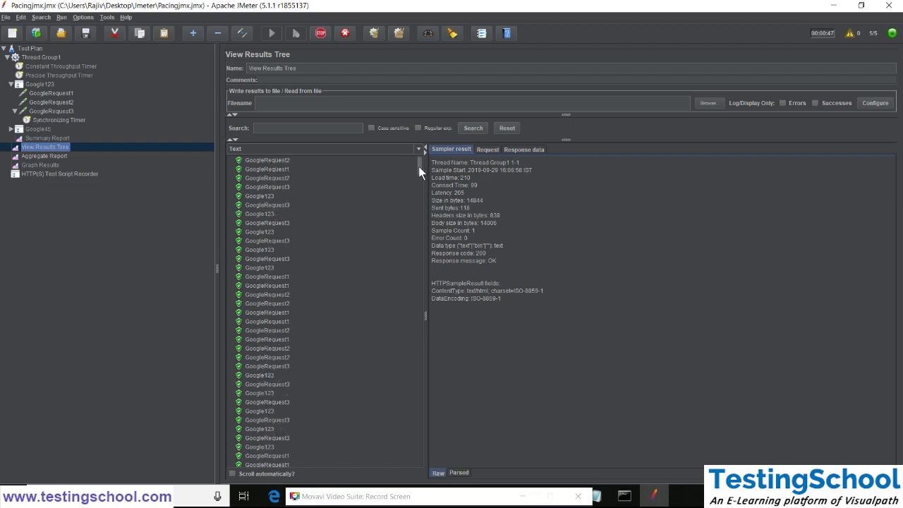
pyautogui.click(321, 33)
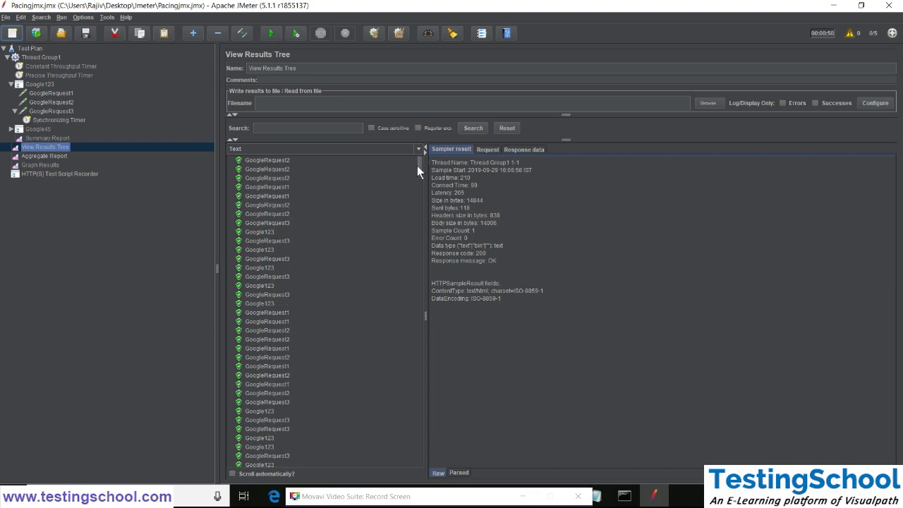
# Clear all results of the previous run and set Thread Group1's scheduler duration to 40 seconds
pyautogui.click(268, 160)
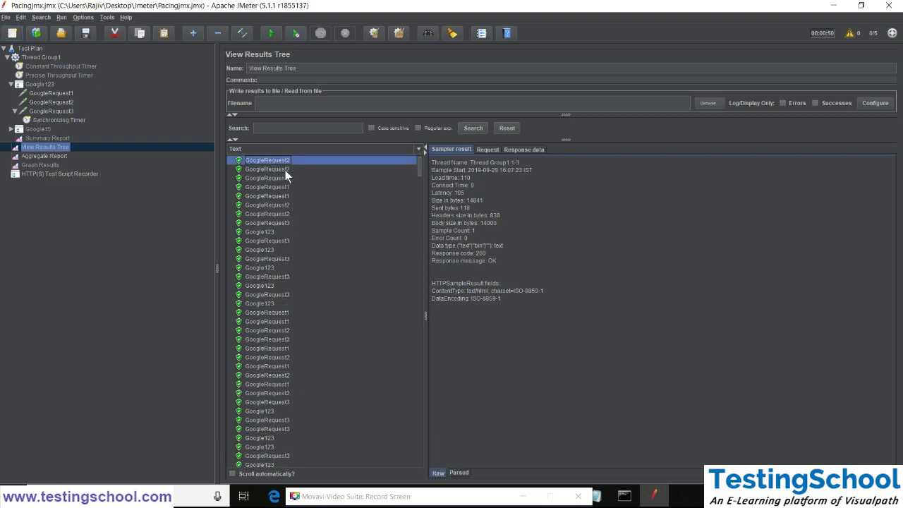
pyautogui.click(399, 33)
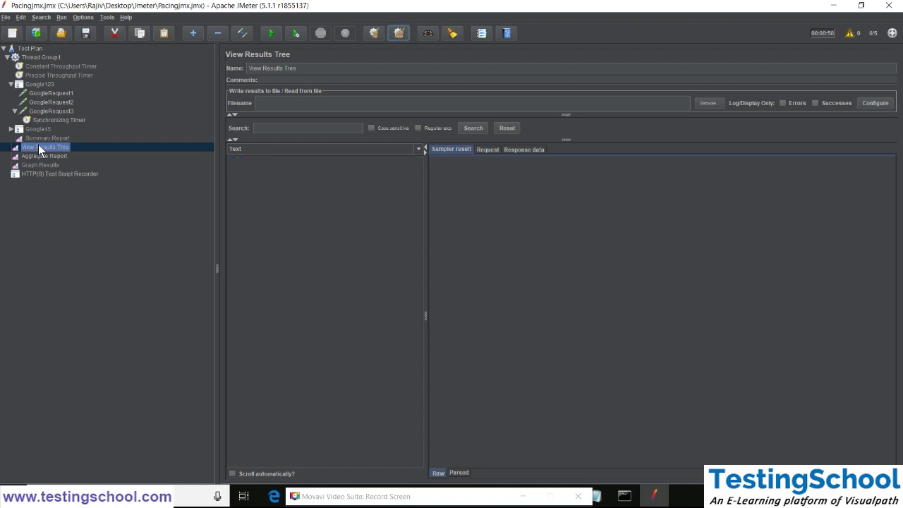
pyautogui.click(28, 65)
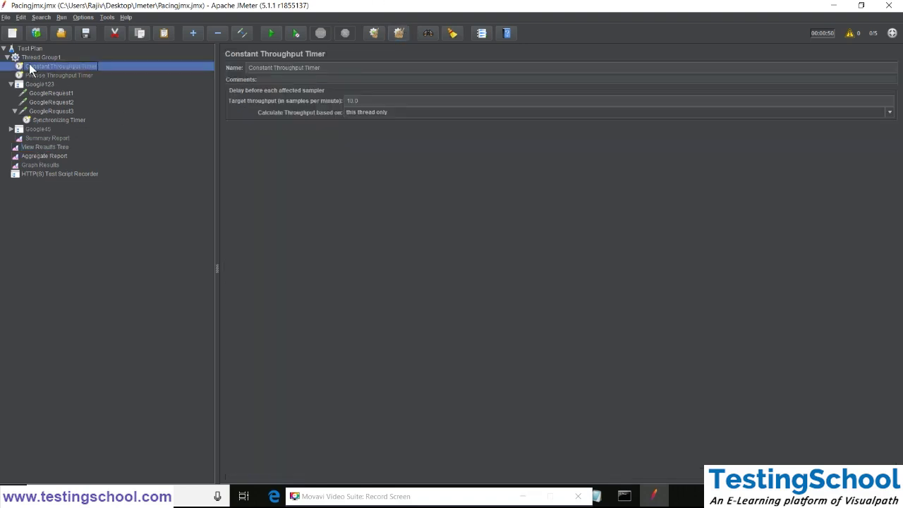
pyautogui.click(29, 57)
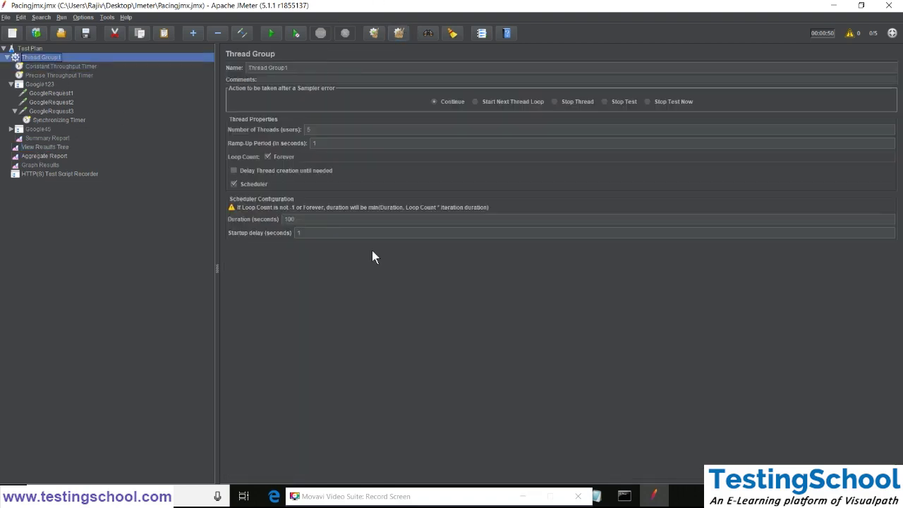
pyautogui.click(261, 183)
pyautogui.click(255, 184)
pyautogui.doubleClick(308, 220)
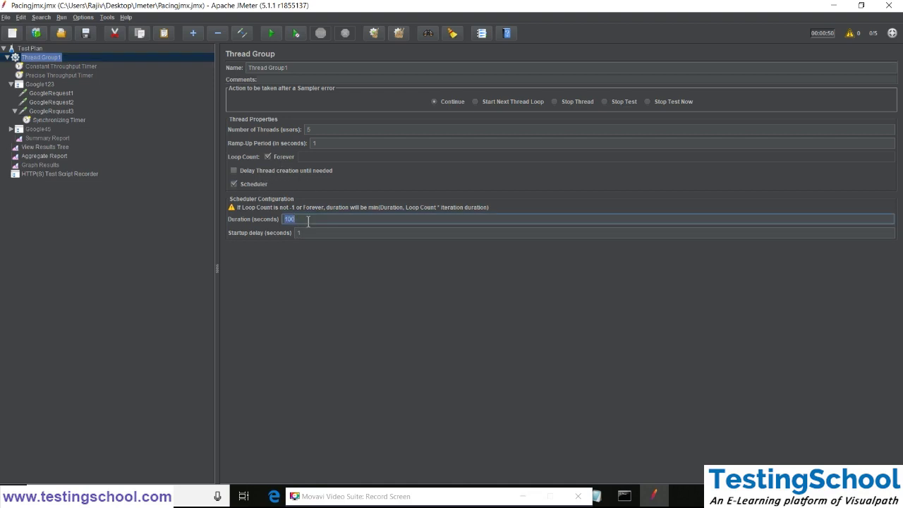
pyautogui.write('40')
# Run the test with the View Results Tree open and inspect the first GoogleRequest1 sample and the last GoogleRequest2 sample preceding the first GoogleRequest3
pyautogui.click(35, 147)
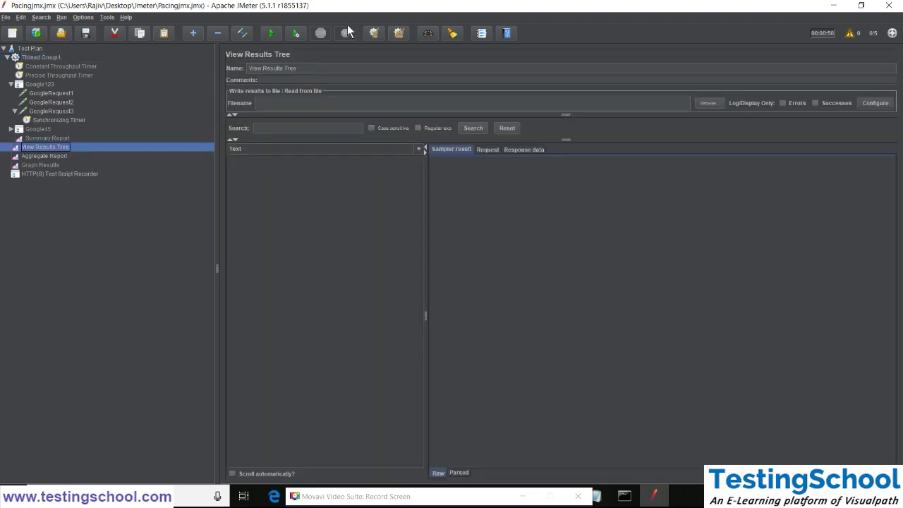
pyautogui.click(270, 33)
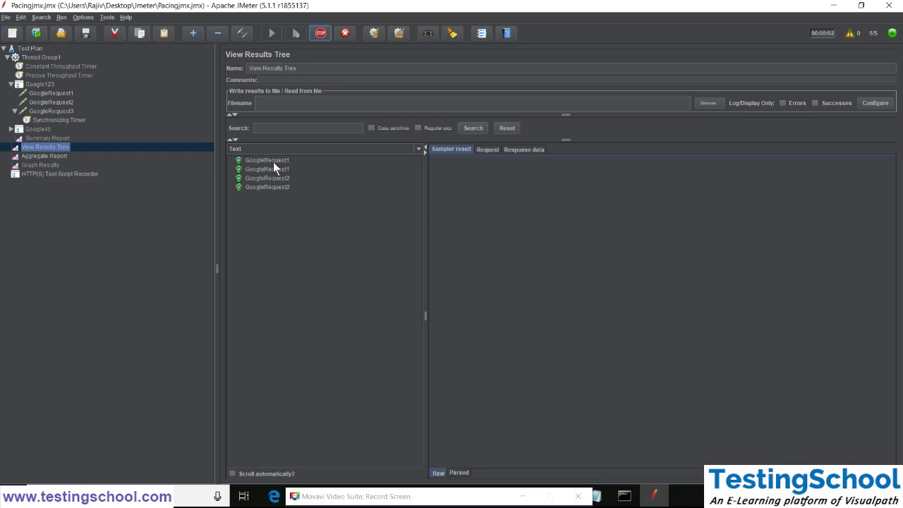
pyautogui.click(273, 161)
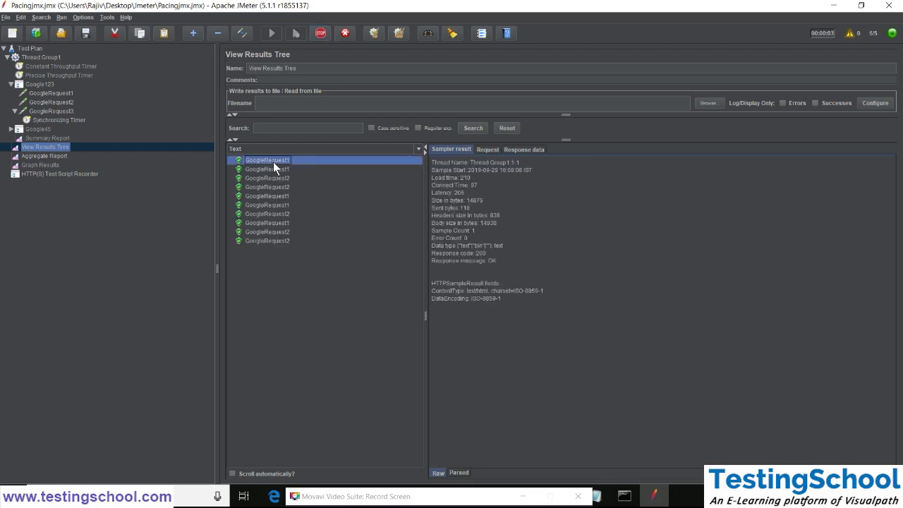
pyautogui.click(270, 240)
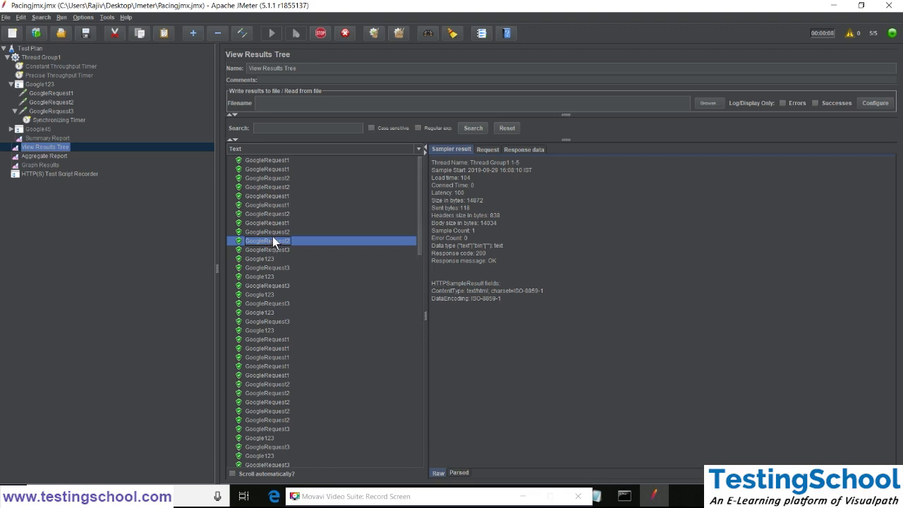
# Step through the samples from the first GoogleRequest1 to the first Google123, checking each one's thread name and start time
pyautogui.click(270, 160)
pyautogui.press('Down')
pyautogui.press('Down')
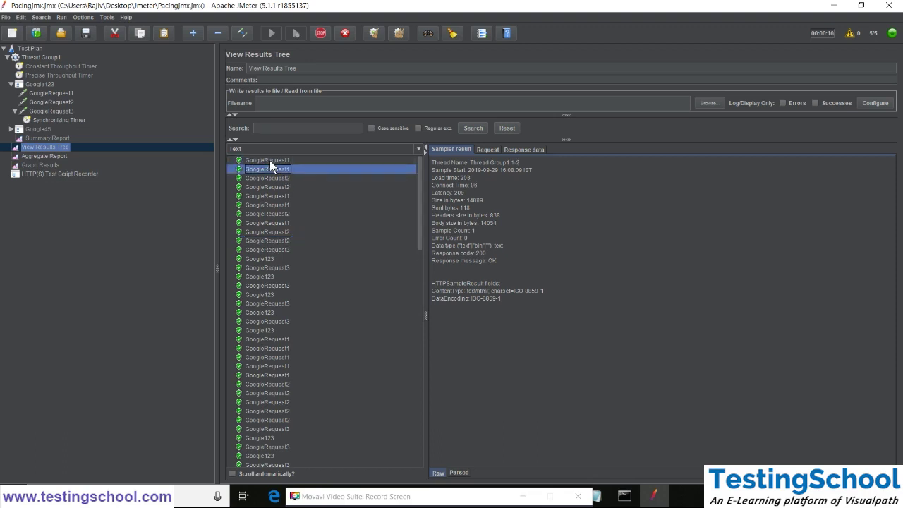
pyautogui.press('Down')
pyautogui.press('Down')
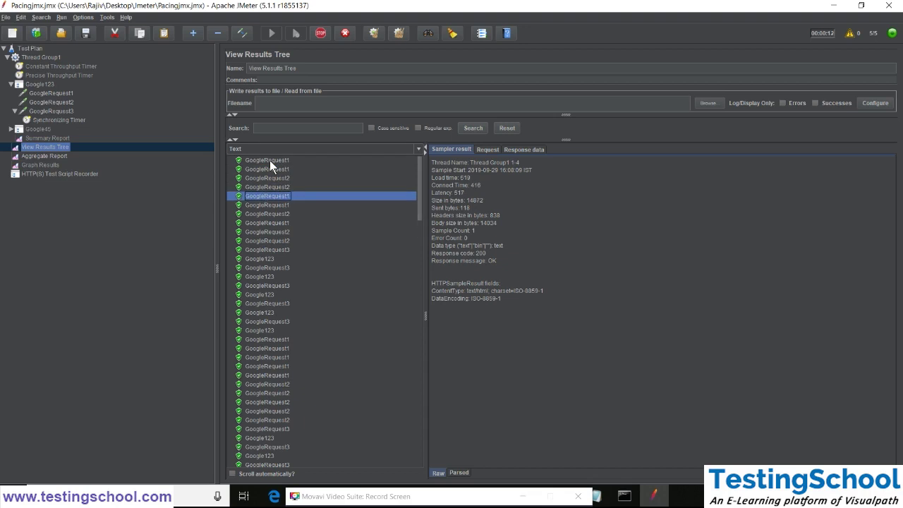
pyautogui.press('Down')
pyautogui.press('Down')
pyautogui.press('Down')
pyautogui.press('Down')
pyautogui.press('Down')
pyautogui.press('Down')
pyautogui.press('Down')
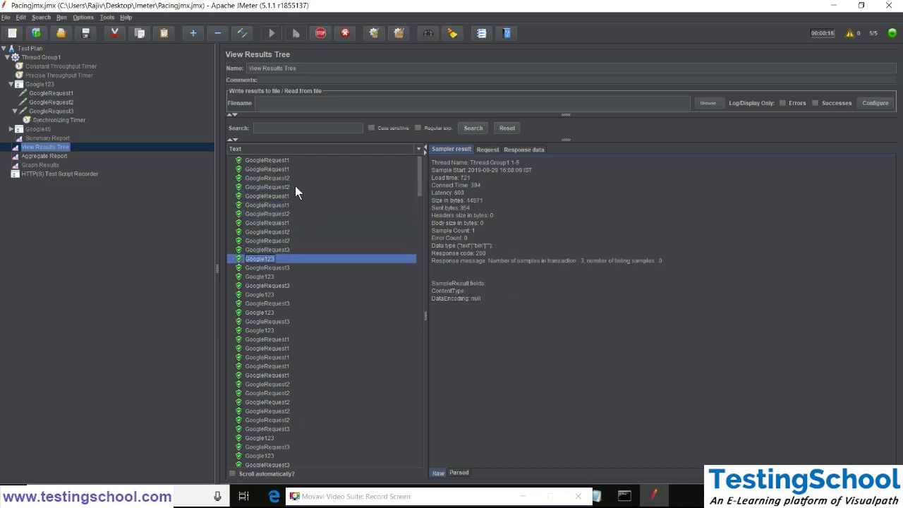
# Review the Google123 controller and GoogleRequest1 settings, and stop the test run from the View Results Tree
pyautogui.click(38, 85)
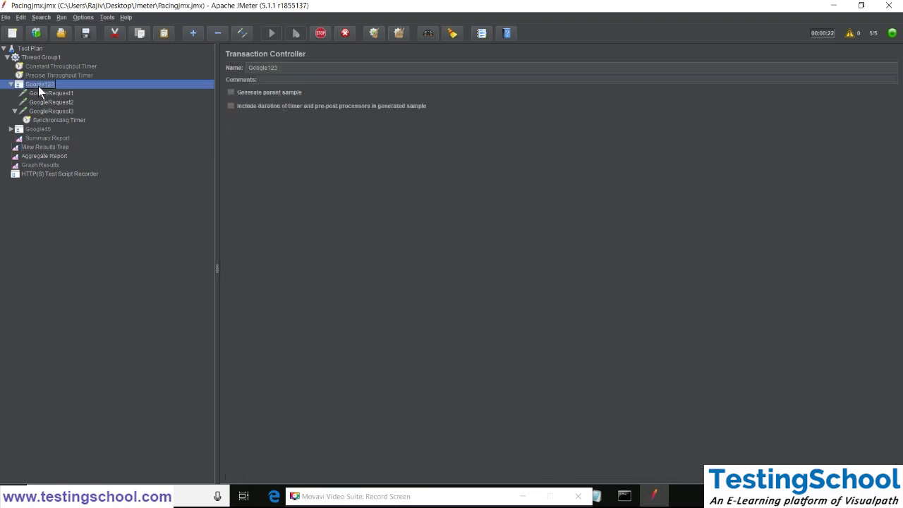
pyautogui.click(41, 94)
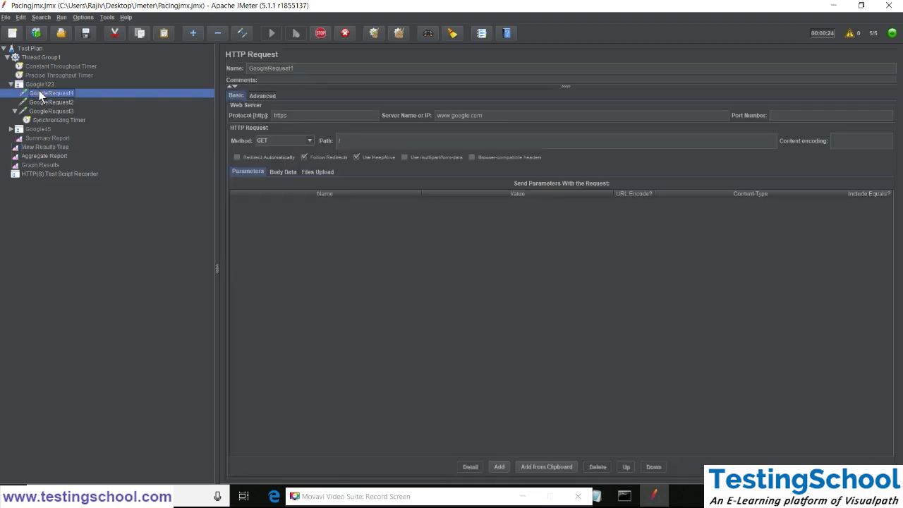
pyautogui.click(39, 146)
pyautogui.click(268, 169)
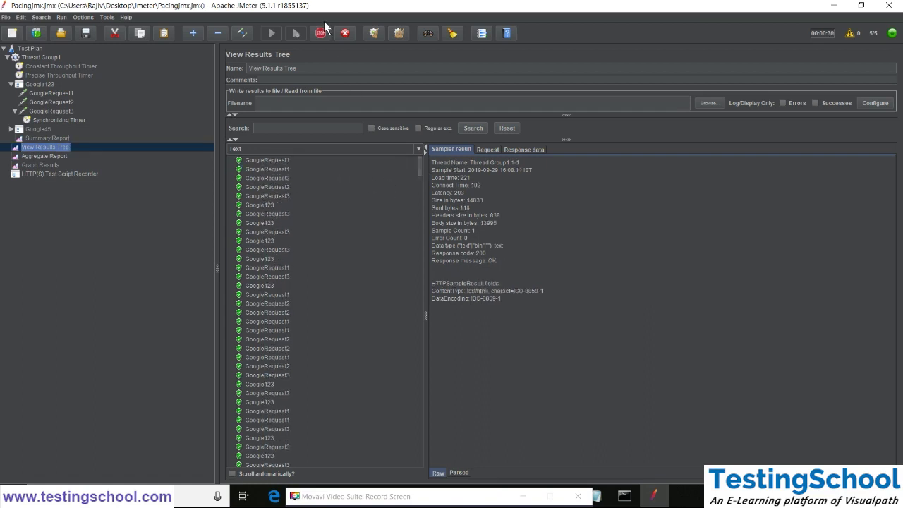
pyautogui.click(324, 38)
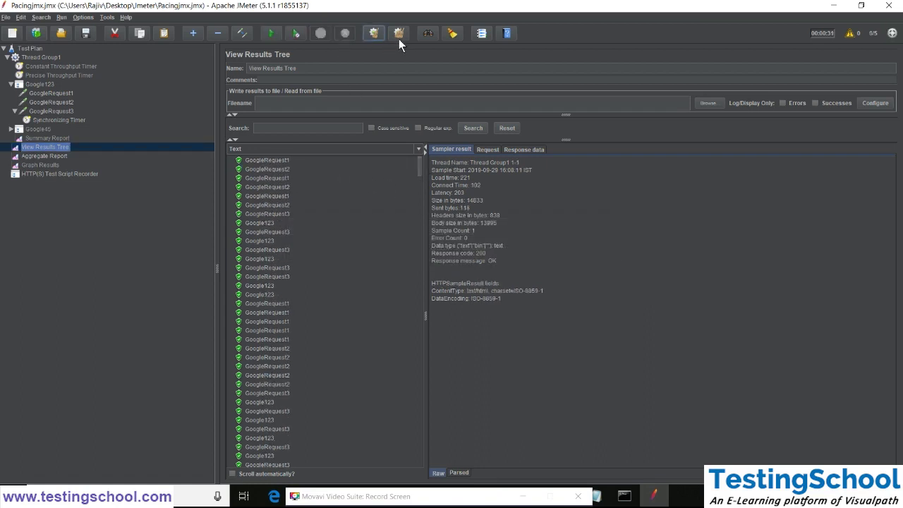
# Clear all results and set Thread Group1's scheduler duration to 20 seconds
pyautogui.click(398, 39)
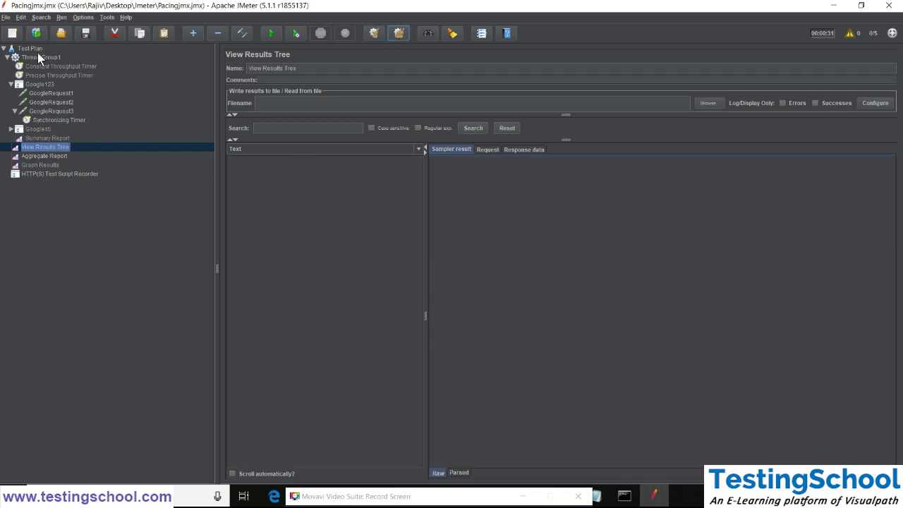
pyautogui.click(38, 56)
pyautogui.doubleClick(300, 218)
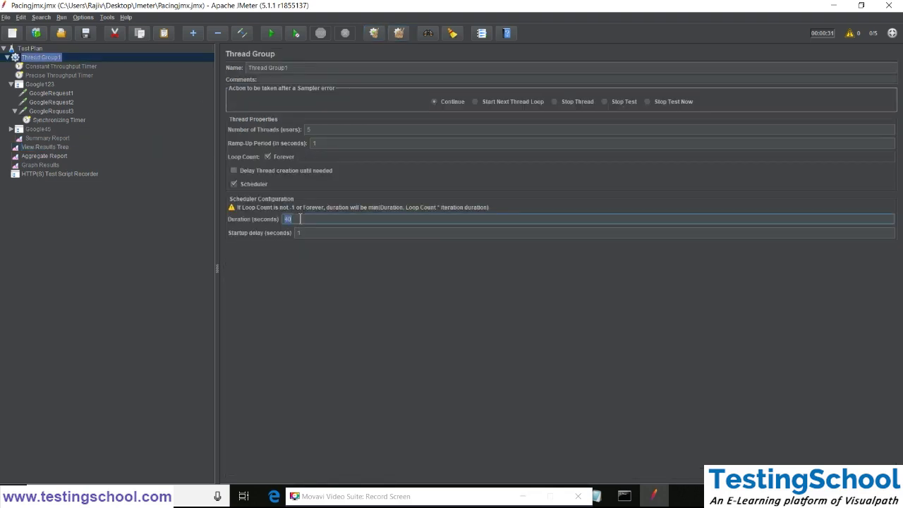
pyautogui.write('30')
pyautogui.press('BackSpace')
pyautogui.press('BackSpace')
pyautogui.write('20')
# Run the test with the View Results Tree open, check the first GoogleRequest1 and GoogleRequest2 samples, and stop the run
pyautogui.click(52, 147)
pyautogui.click(275, 37)
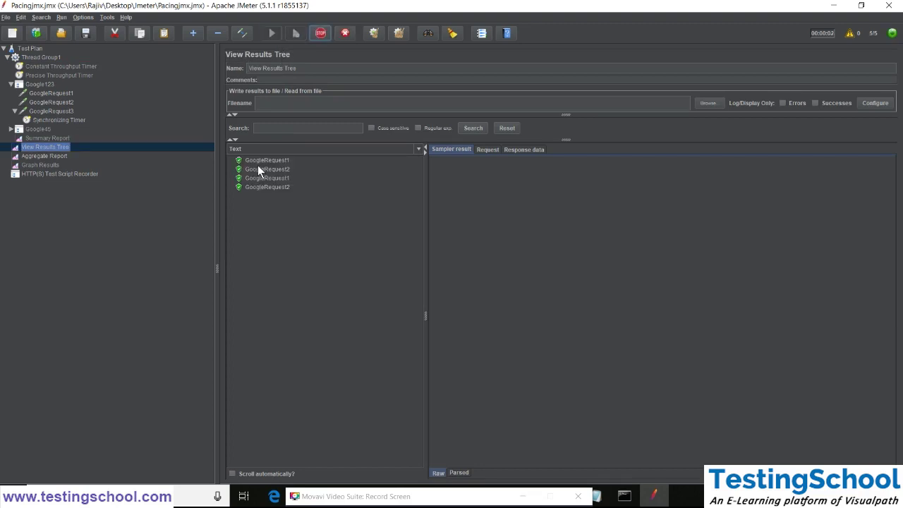
pyautogui.click(258, 170)
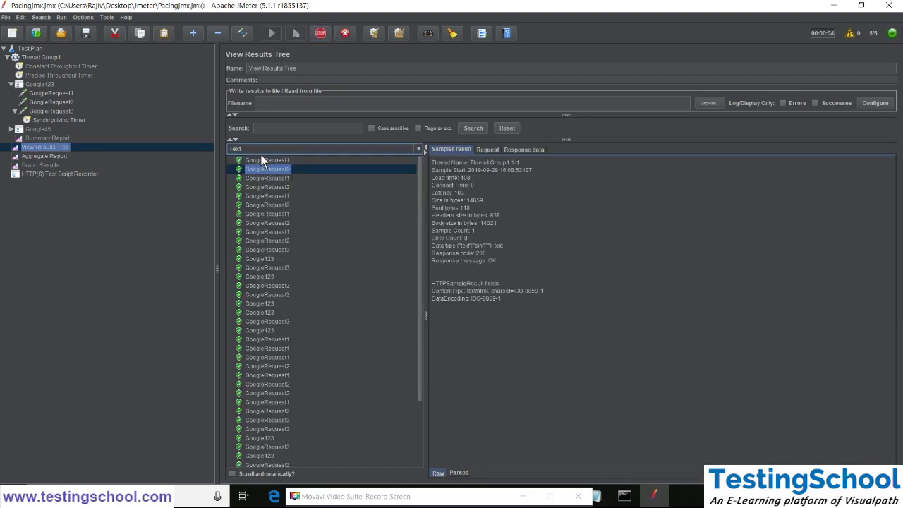
pyautogui.click(268, 162)
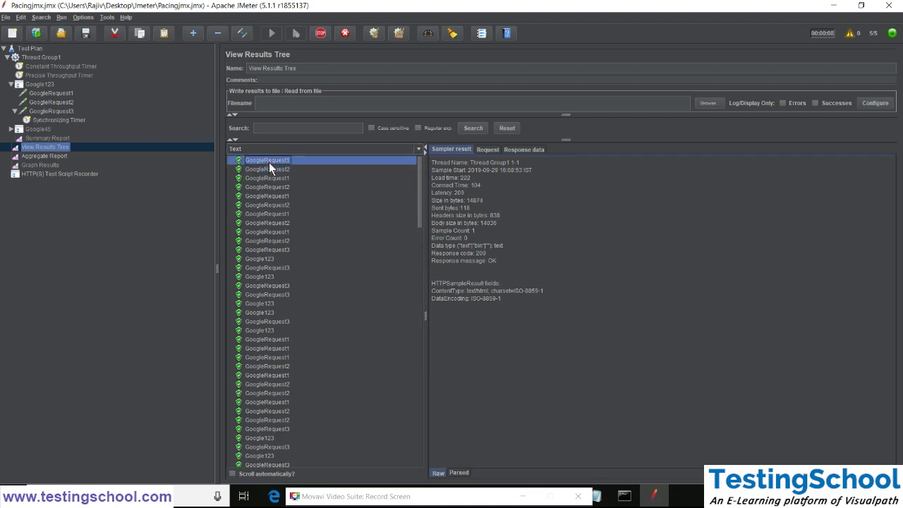
pyautogui.press('Down')
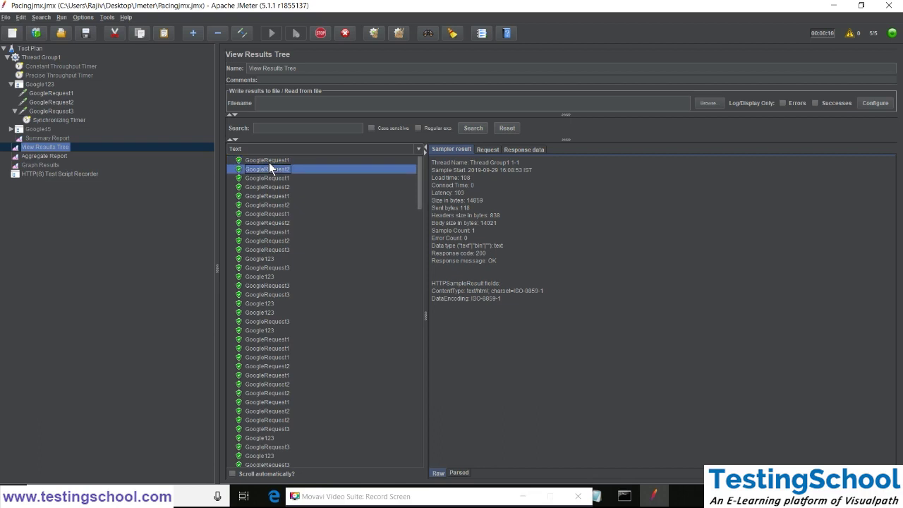
pyautogui.click(320, 32)
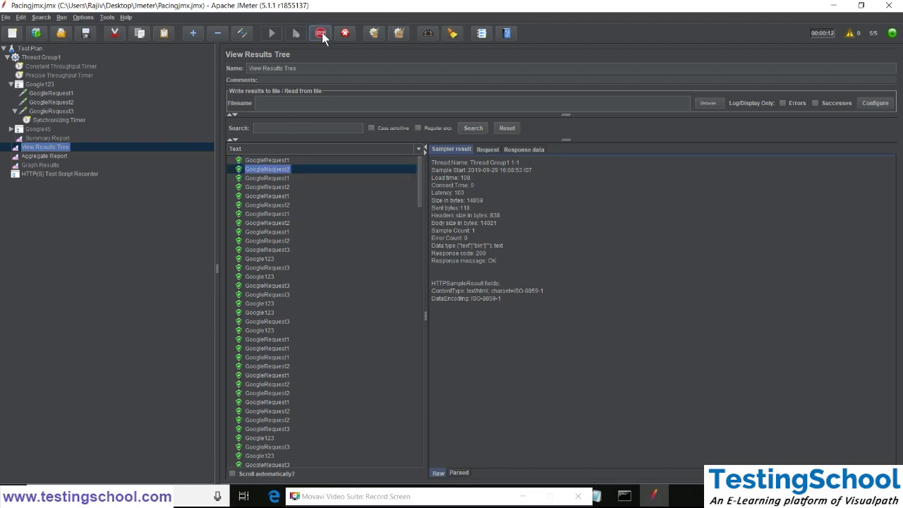
# Compare the thread names of the first few GoogleRequest1 and GoogleRequest2 samples to see which thread sent each request
pyautogui.click(281, 161)
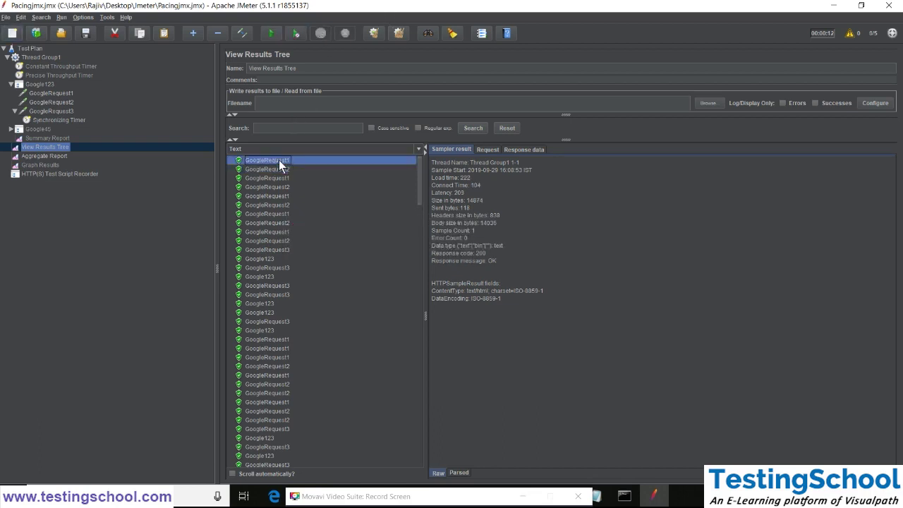
pyautogui.press('Down')
pyautogui.press('Up')
pyautogui.press('Down')
pyautogui.press('Up')
pyautogui.press('Down')
pyautogui.press('Up')
pyautogui.press('Down')
pyautogui.press('Down')
pyautogui.press('Down')
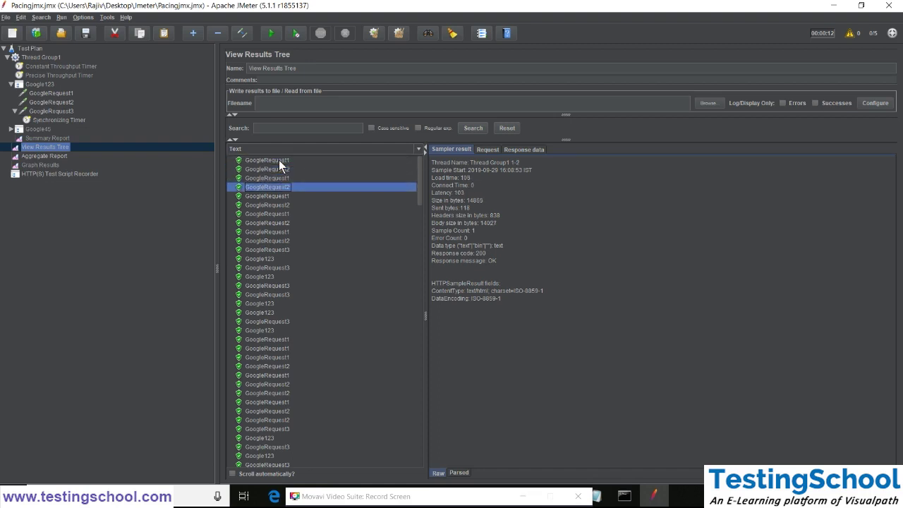
pyautogui.press('Down')
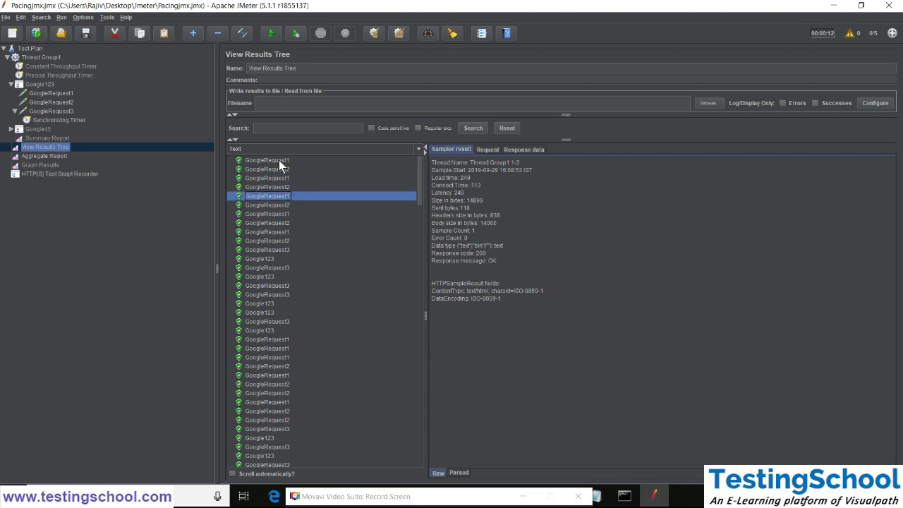
pyautogui.press('Up')
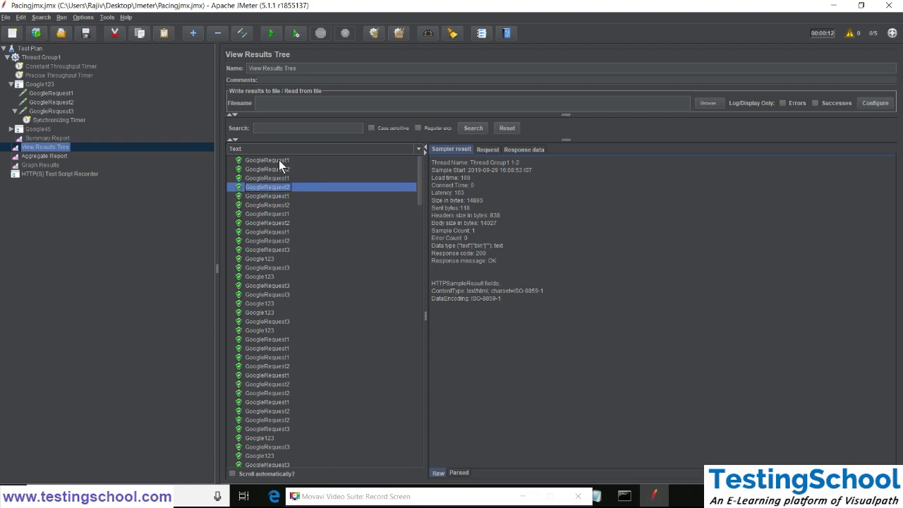
pyautogui.tripleClick(481, 162)
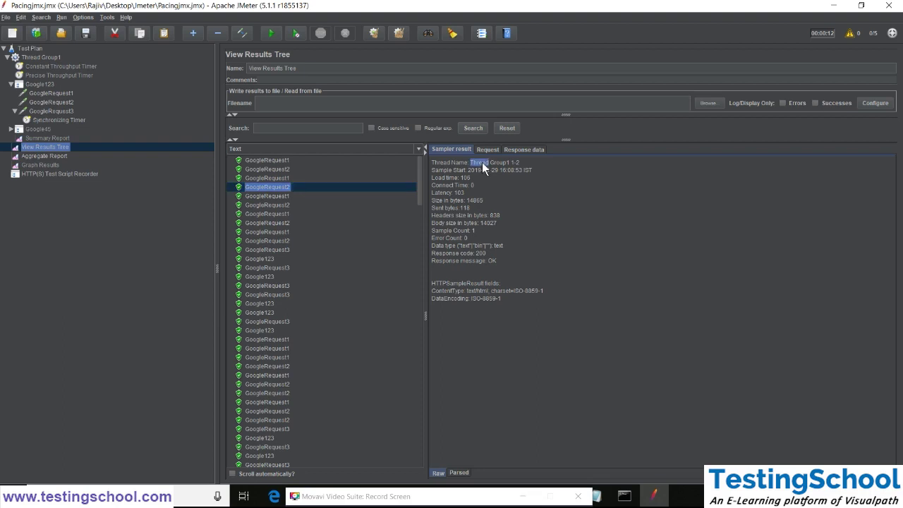
# Step through all GoogleRequest1 and GoogleRequest2 samples preceding the first GoogleRequest3, checking the thread name and start time of each
pyautogui.click(260, 161)
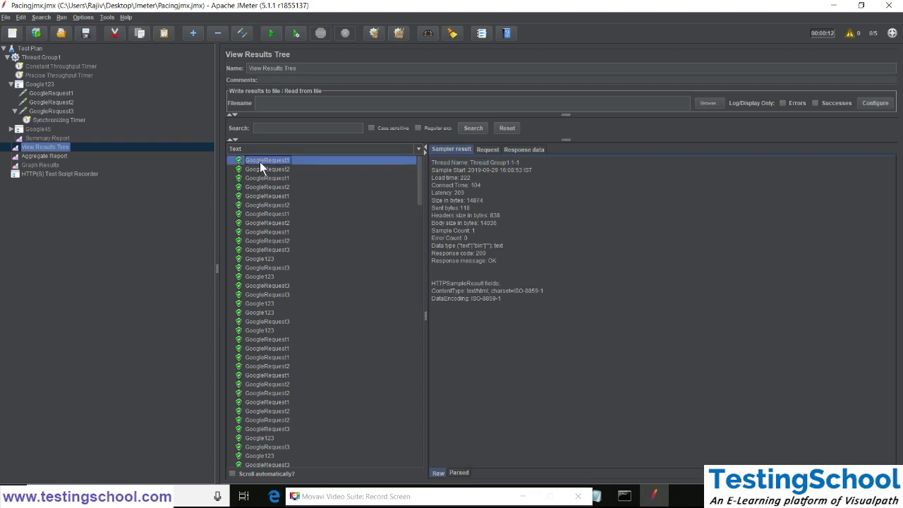
pyautogui.press('Down')
pyautogui.press('Down')
pyautogui.press('Down')
pyautogui.press('Down')
pyautogui.press('Down')
pyautogui.press('Down')
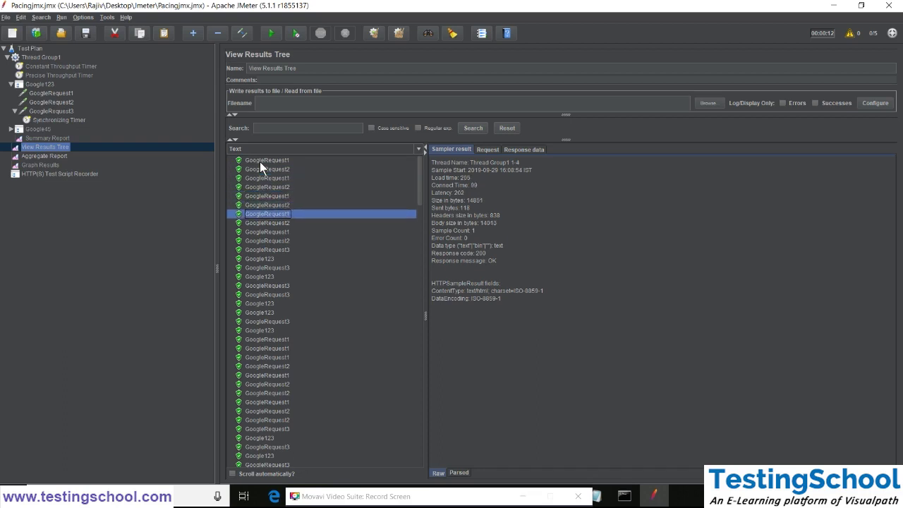
pyautogui.press('Down')
pyautogui.press('Down')
pyautogui.press('Down')
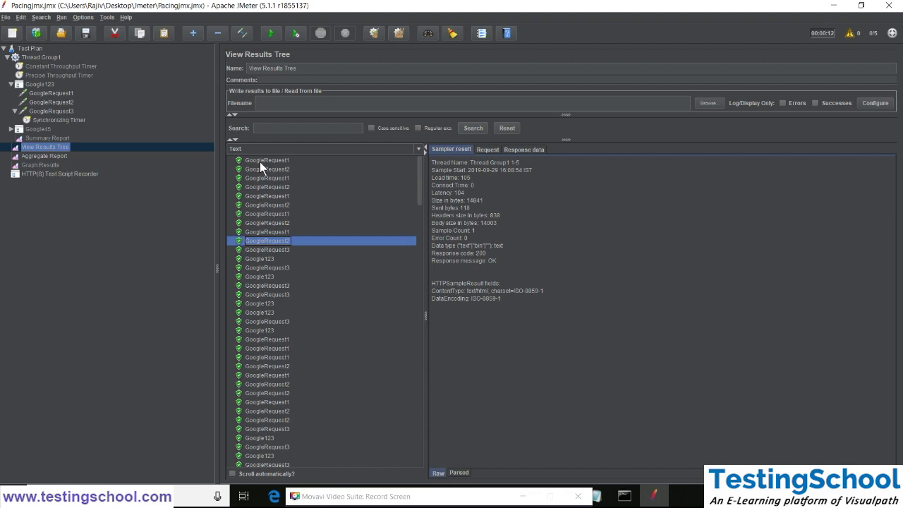
# Step through the first batch of GoogleRequest3 and Google123 samples, comparing their thread names and start times
pyautogui.press('Down')
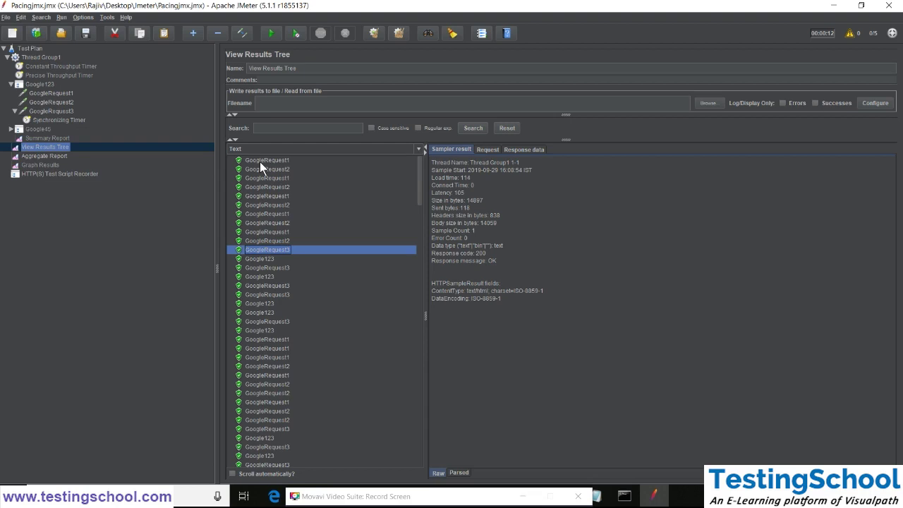
pyautogui.press('Down')
pyautogui.press('Down')
pyautogui.press('Down')
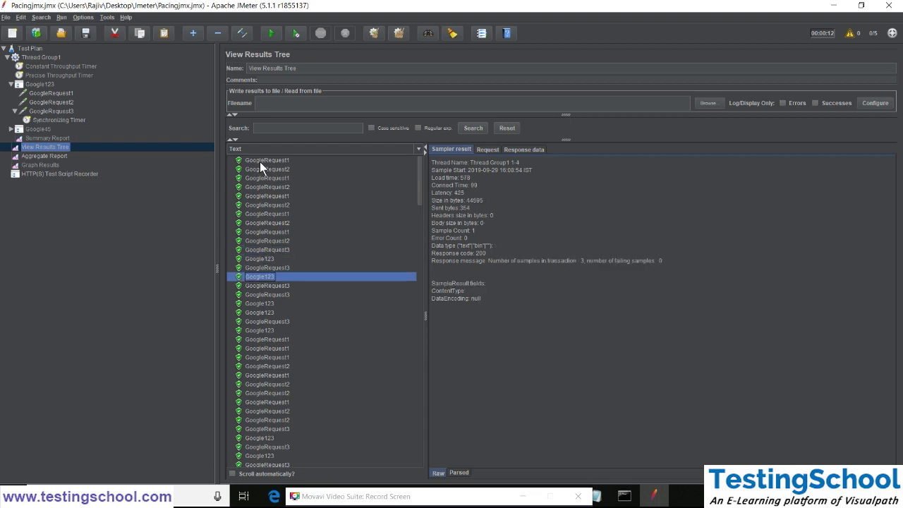
pyautogui.press('Down')
pyautogui.press('Down')
pyautogui.press('Down')
pyautogui.press('Down')
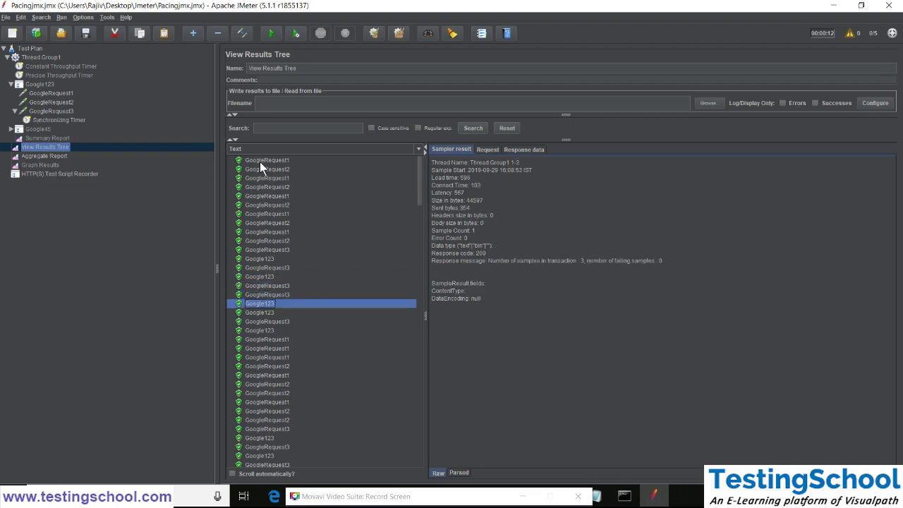
pyautogui.press('Down')
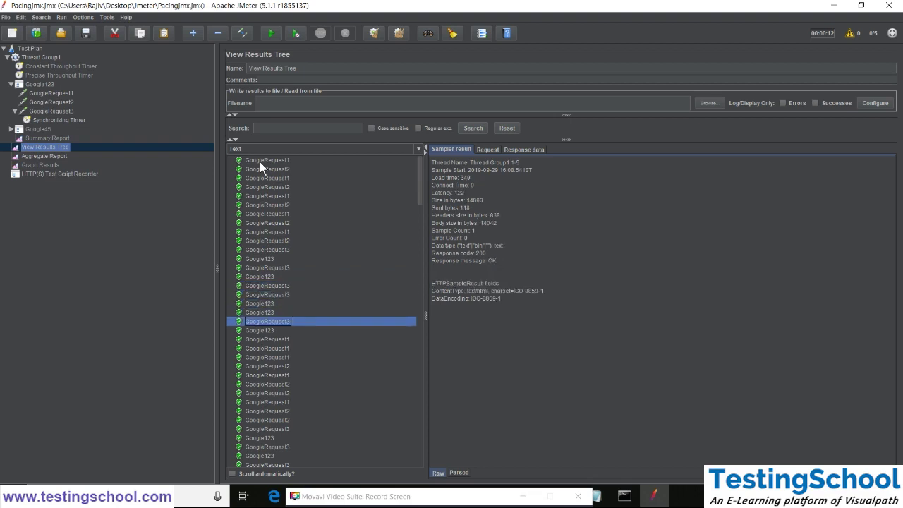
# Compare the thread names and start times of the final first-batch samples with the first two GoogleRequest1 samples of the second iteration
pyautogui.press('Up')
pyautogui.press('Up')
pyautogui.press('Down')
pyautogui.press('Down')
pyautogui.press('Down')
pyautogui.press('Up')
pyautogui.press('Down')
pyautogui.press('Down')
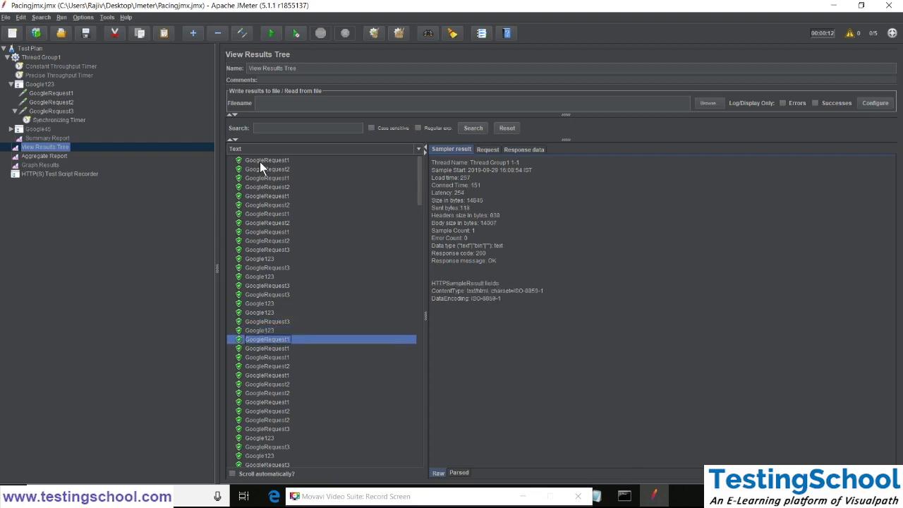
pyautogui.press('Down')
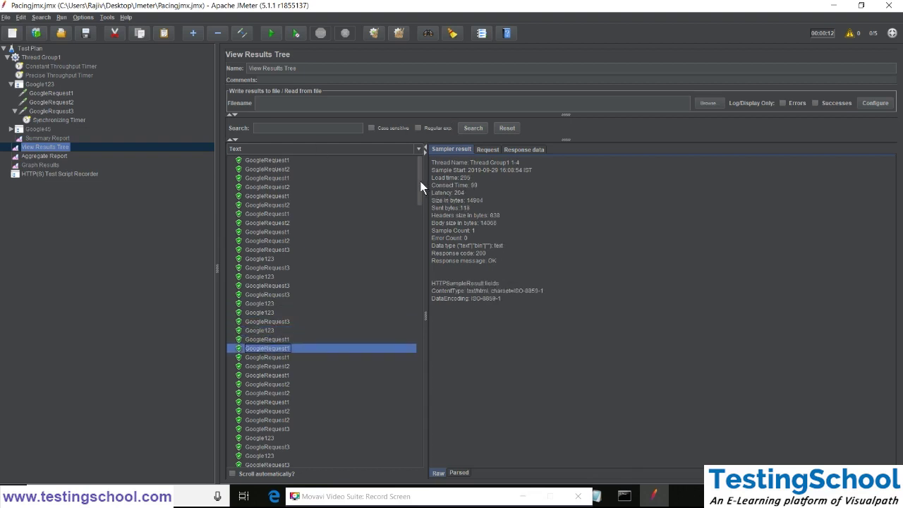
# Step back and forth through the second iteration's GoogleRequest1 and GoogleRequest2 samples preceding its first GoogleRequest3, checking each thread name and start time
pyautogui.moveTo(418, 180); pyautogui.dragTo(420, 197)
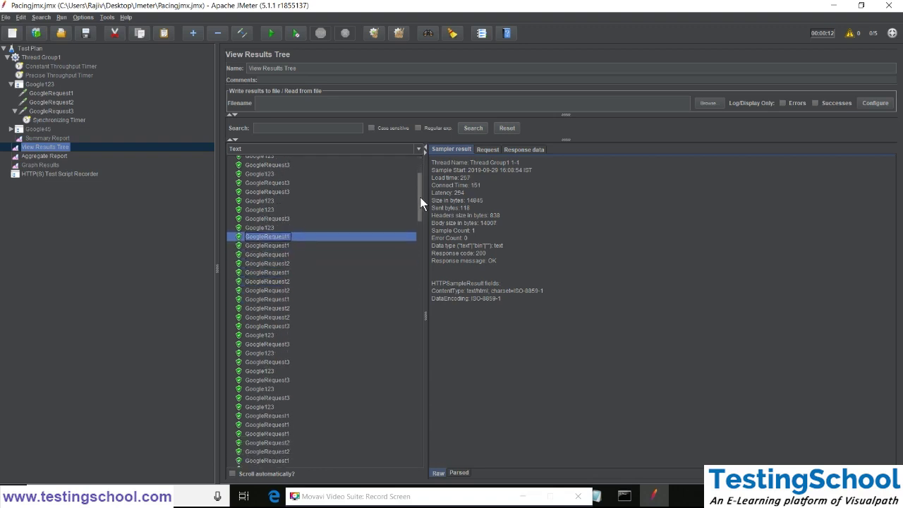
pyautogui.press('Down')
pyautogui.press('Down')
pyautogui.press('Down')
pyautogui.press('Down')
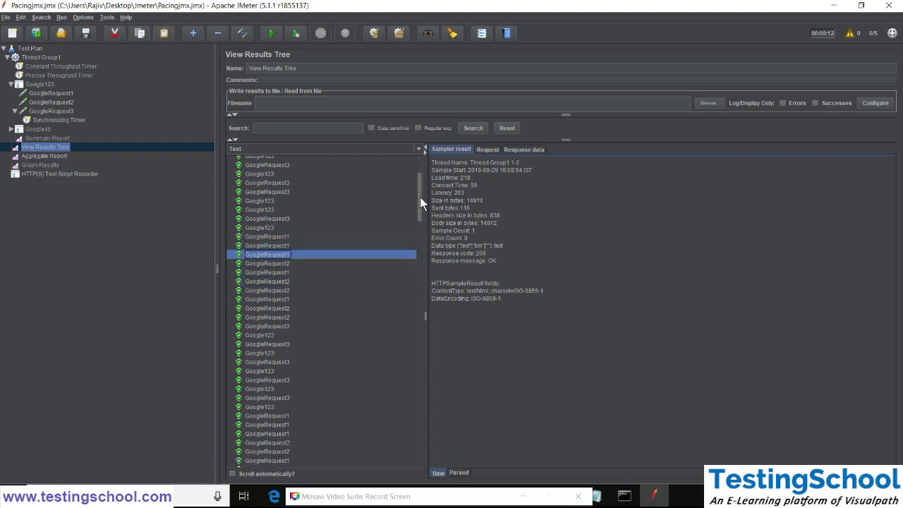
pyautogui.press('Down')
pyautogui.press('Down')
pyautogui.press('Down')
pyautogui.press('Up')
pyautogui.press('Up')
pyautogui.press('Up')
pyautogui.press('Up')
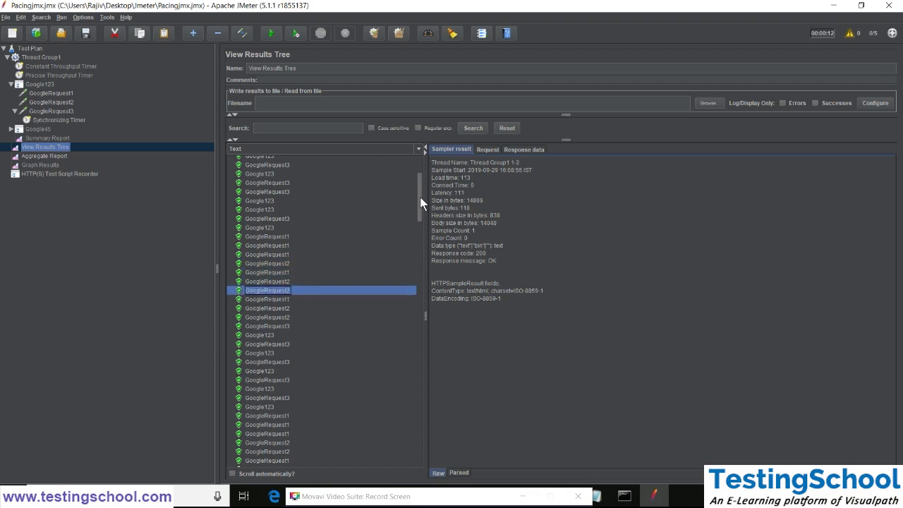
pyautogui.press('Up')
pyautogui.press('Up')
pyautogui.press('Down')
pyautogui.press('Down')
pyautogui.press('Down')
pyautogui.press('Down')
pyautogui.press('Down')
pyautogui.press('Down')
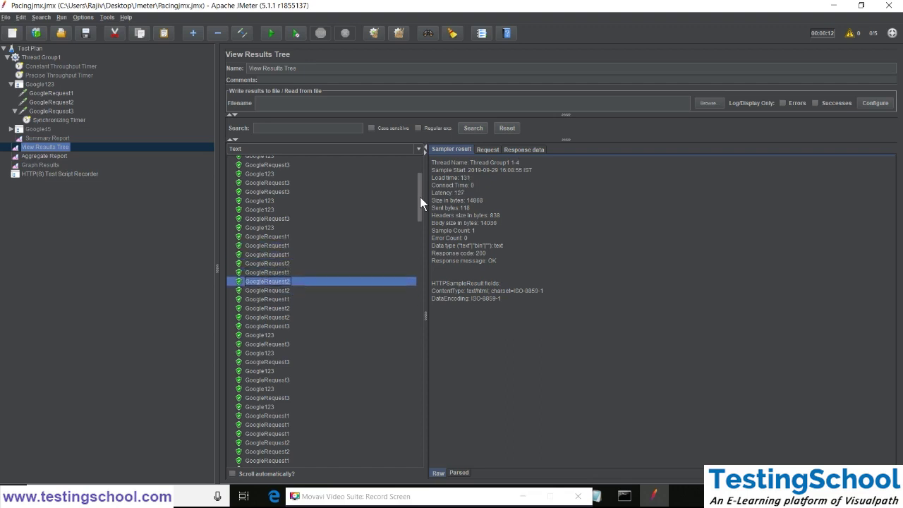
pyautogui.press('Down')
pyautogui.press('Down')
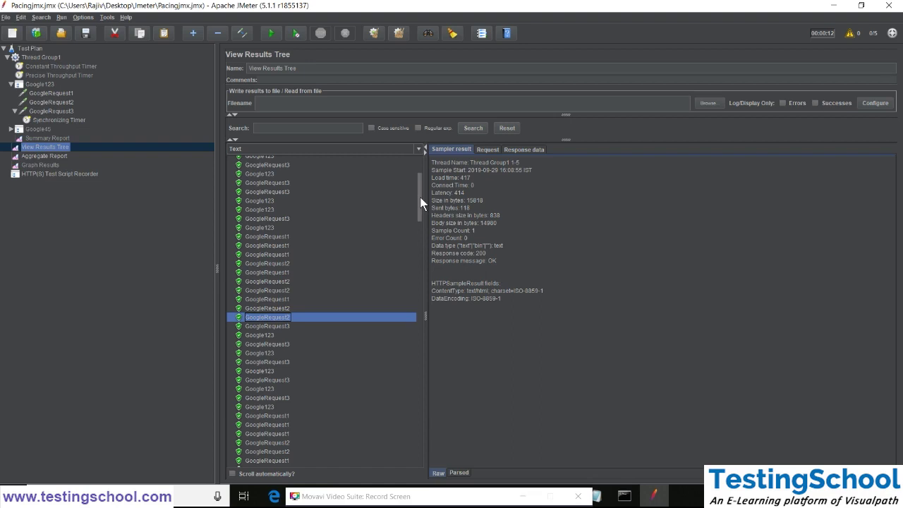
# Review the Google123 requests and the Synchronizing Timer's grouping settings under GoogleRequest3
pyautogui.doubleClick(46, 112)
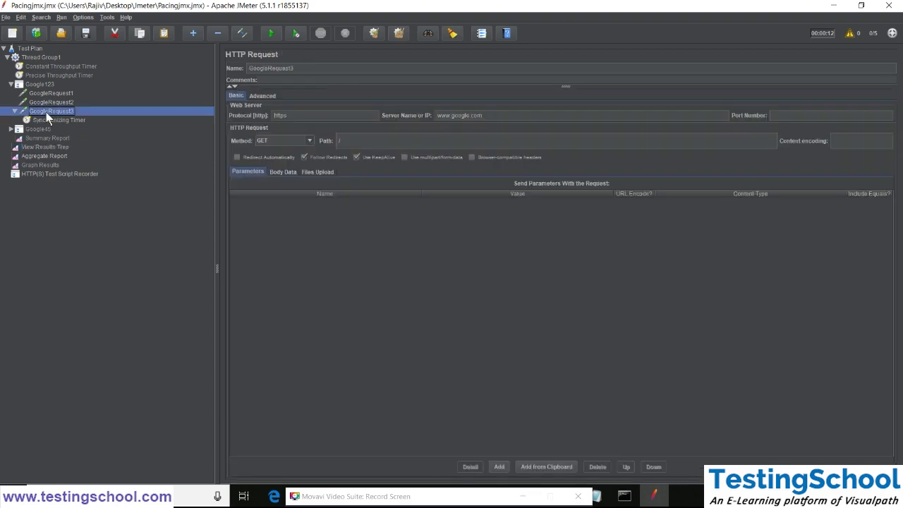
pyautogui.doubleClick(46, 112)
pyautogui.click(50, 119)
pyautogui.click(50, 112)
pyautogui.press('Up')
pyautogui.press('Up')
pyautogui.press('Down')
pyautogui.press('Down')
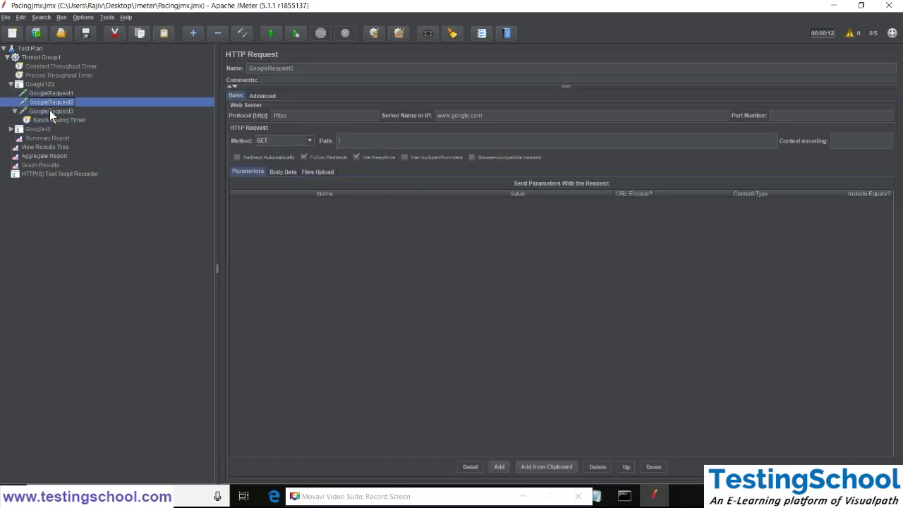
pyautogui.press('Down')
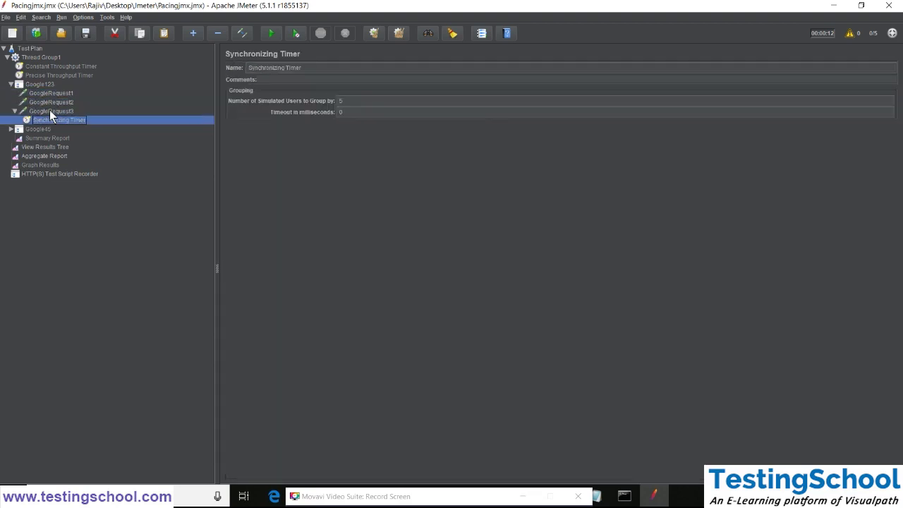
# Return to the View Results Tree and clear all results of the last run
pyautogui.press('Down')
pyautogui.press('Down')
pyautogui.press('Down')
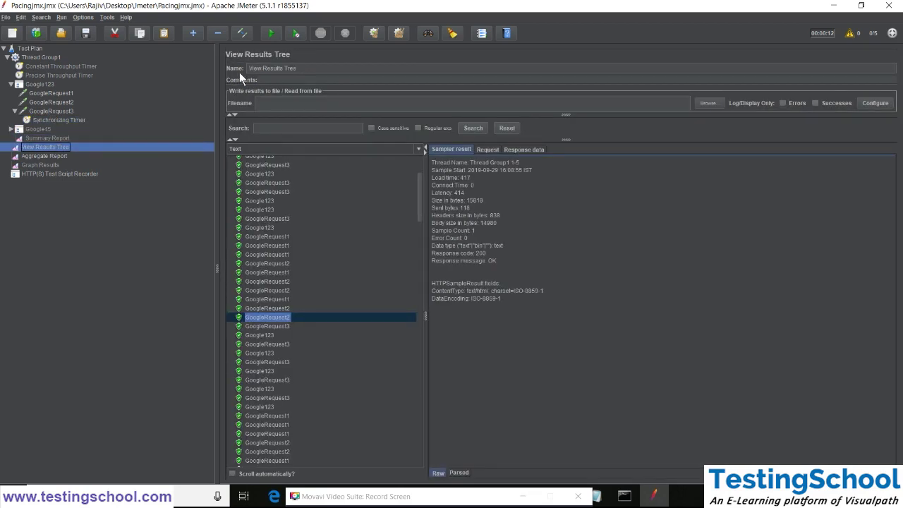
pyautogui.click(399, 33)
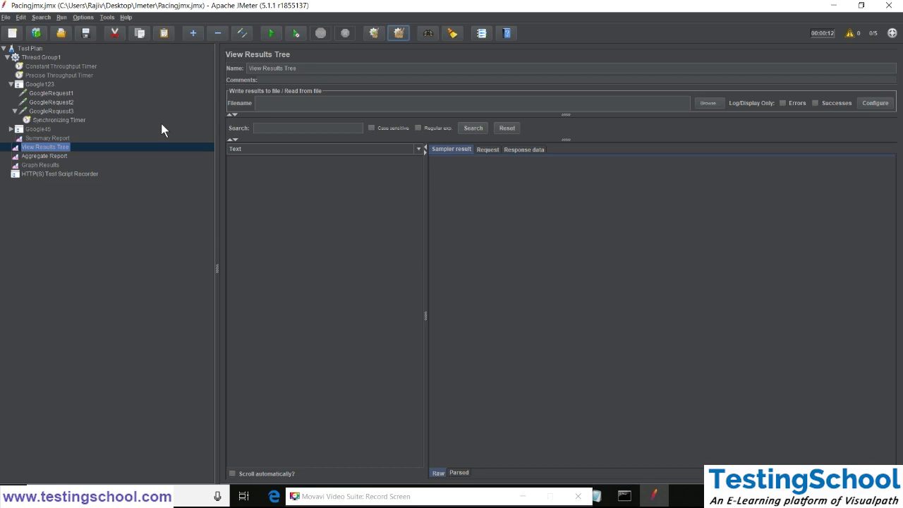
pyautogui.click(491, 496)
pyautogui.moveTo(500, 399); pyautogui.dragTo(500, 376)
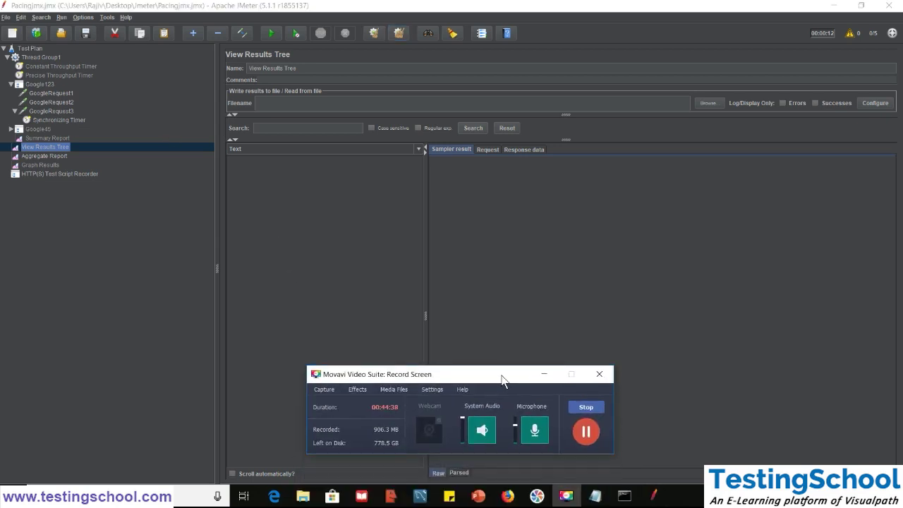